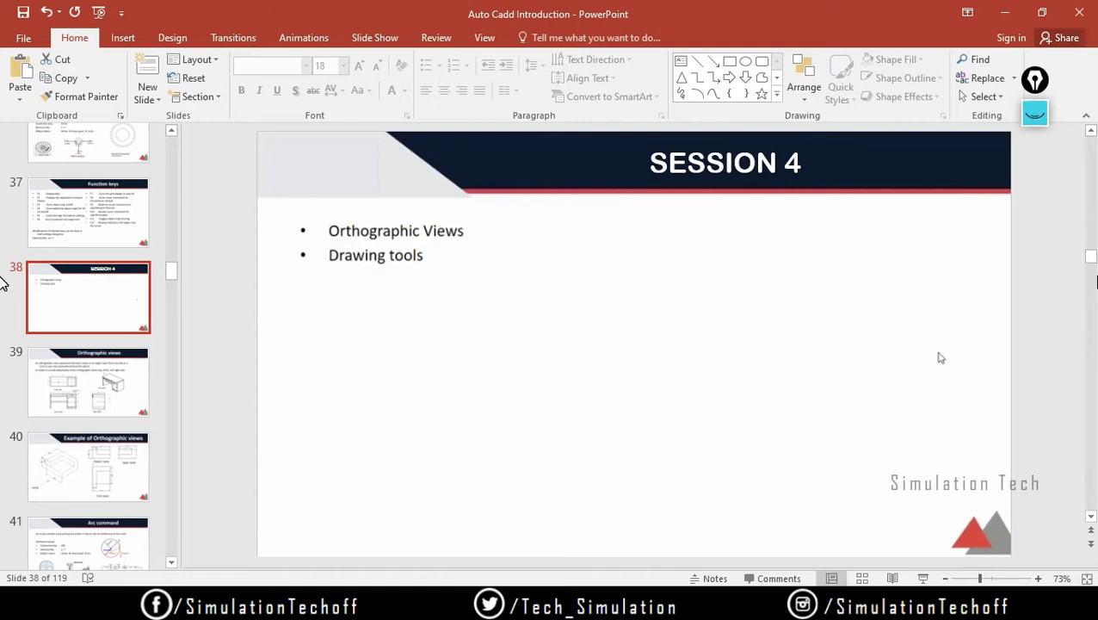
{"action": "left_click", "coordinate": [93, 220]}
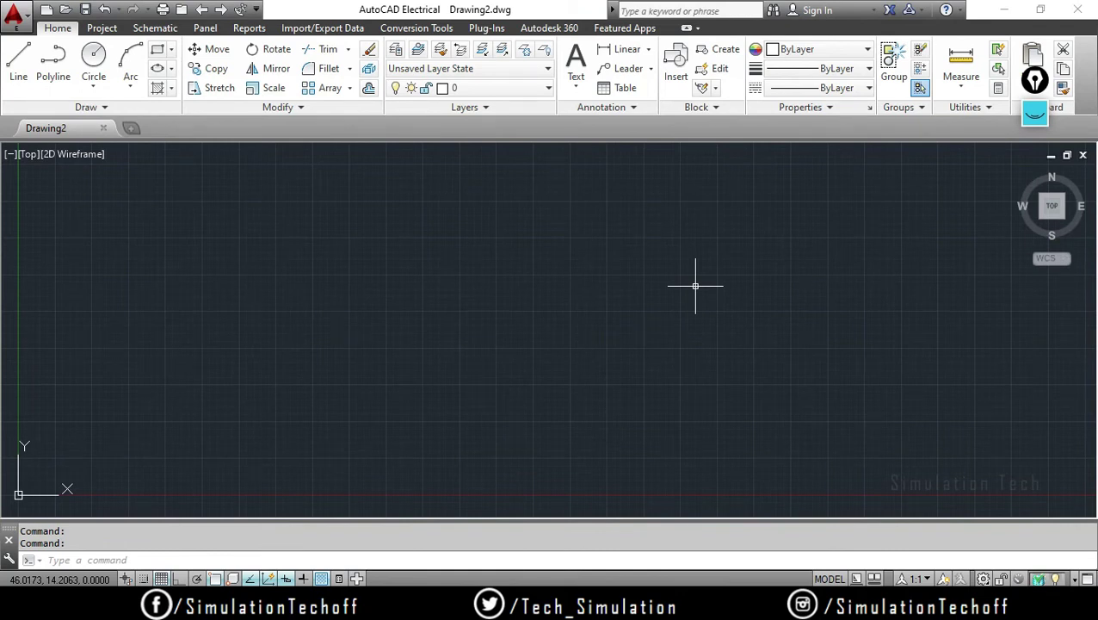
Configure the drawing units with length precision 0.0, millimeters as the insertion scale, and Deg/Min/Sec angles
{"action": "type", "text": "un"}
{"action": "key", "text": "Return"}
{"action": "left_click", "coordinate": [412, 231]}
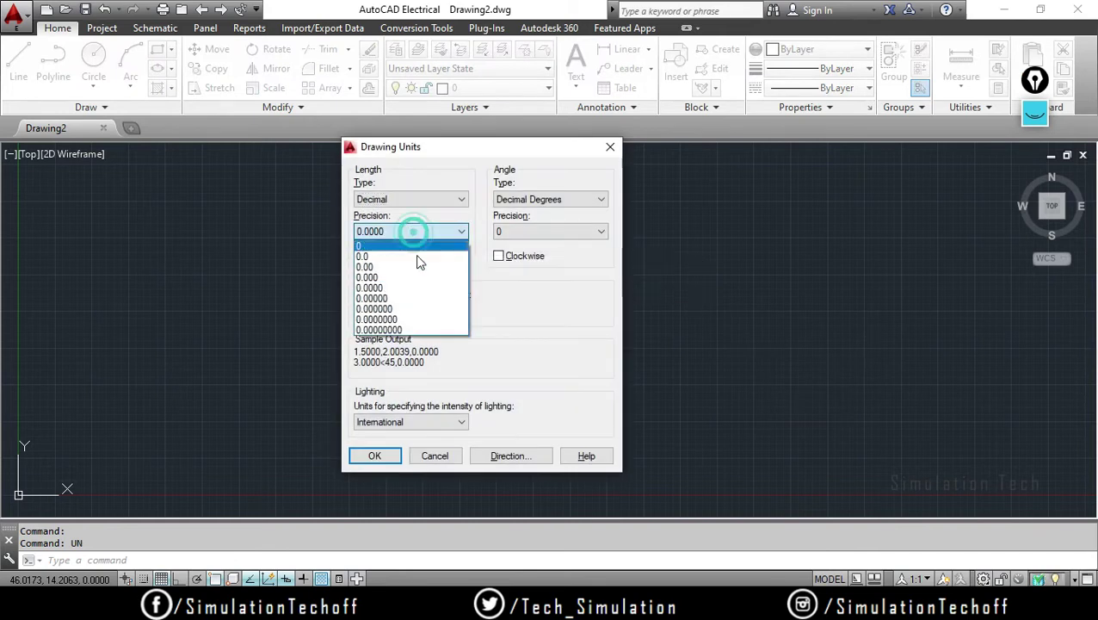
{"action": "left_click", "coordinate": [405, 258]}
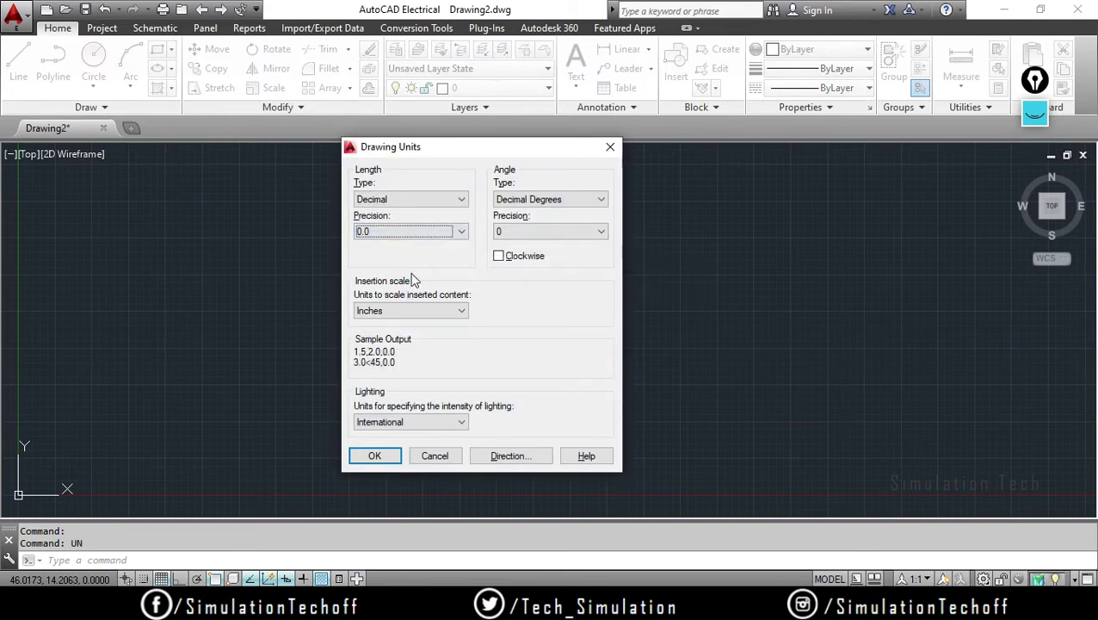
{"action": "left_click", "coordinate": [408, 311]}
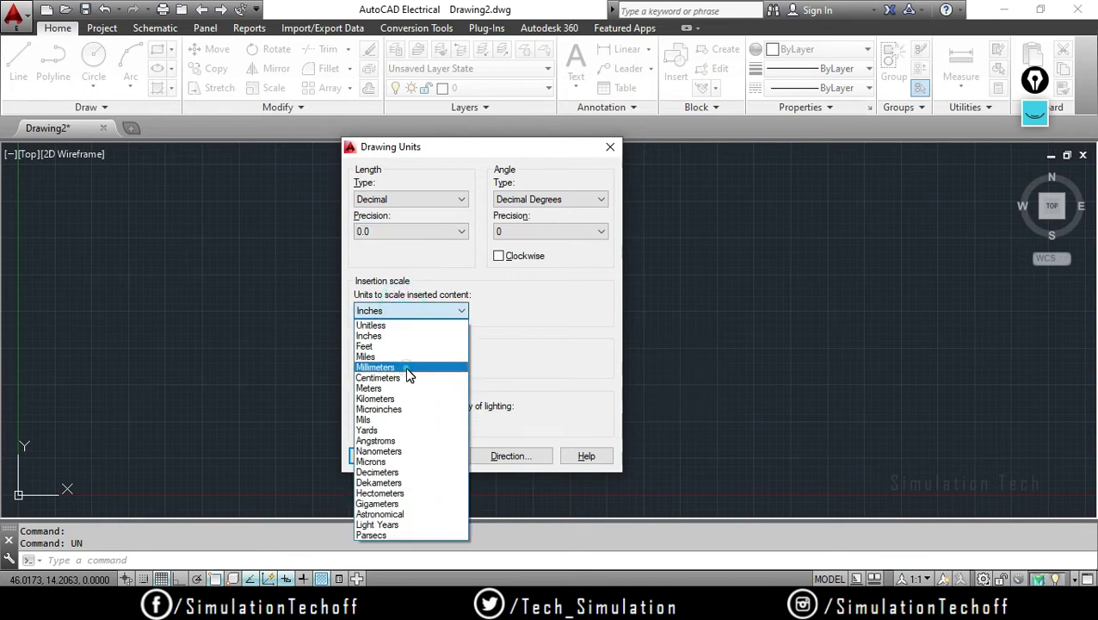
{"action": "left_click", "coordinate": [406, 368]}
{"action": "left_click", "coordinate": [542, 199]}
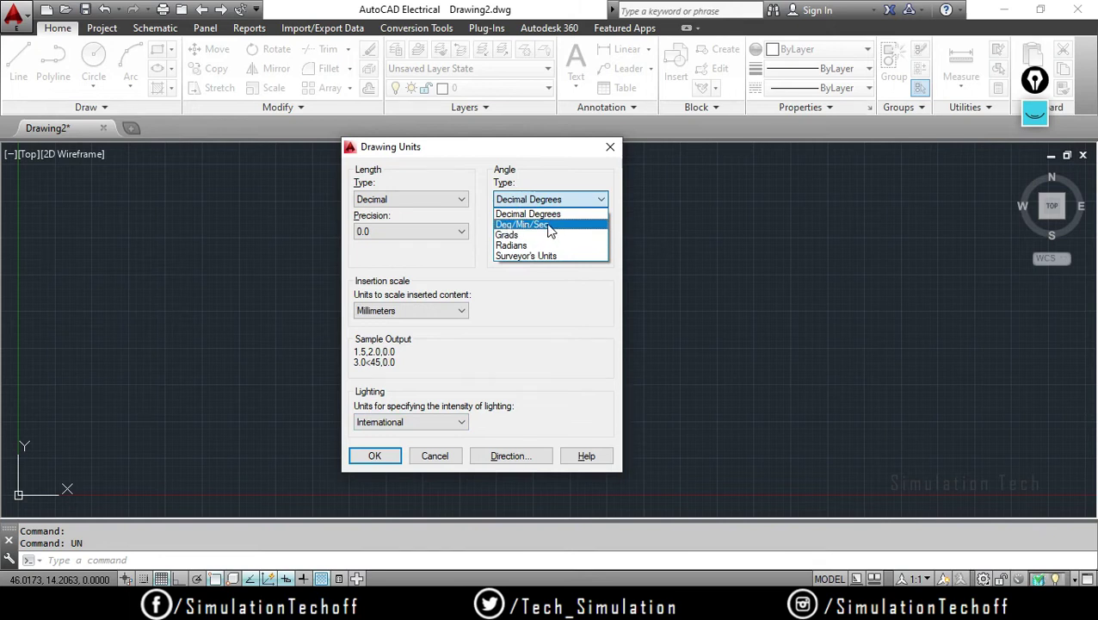
{"action": "left_click", "coordinate": [550, 226]}
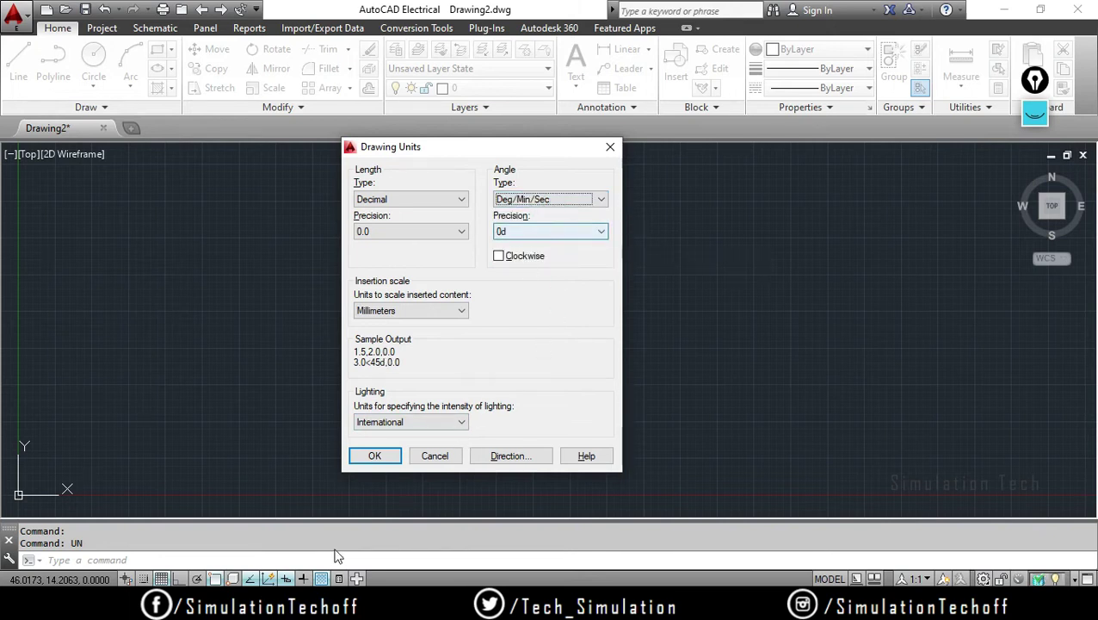
{"action": "left_click", "coordinate": [375, 456]}
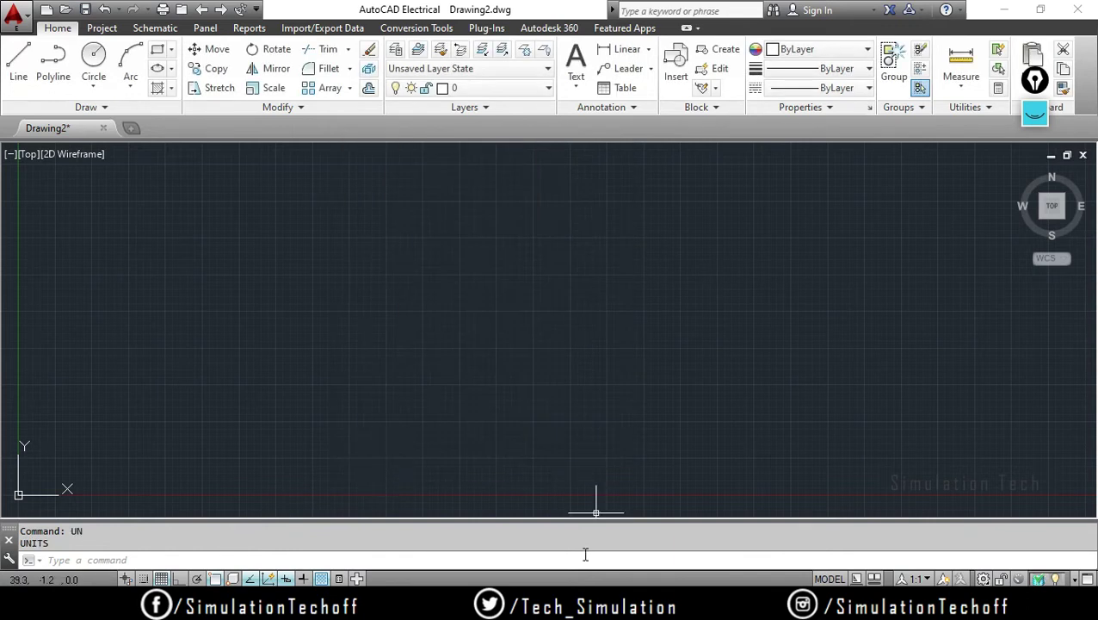
Set the model space limits with the lower left corner at 0,0 and the upper right corner at 500,500
{"action": "type", "text": "limits"}
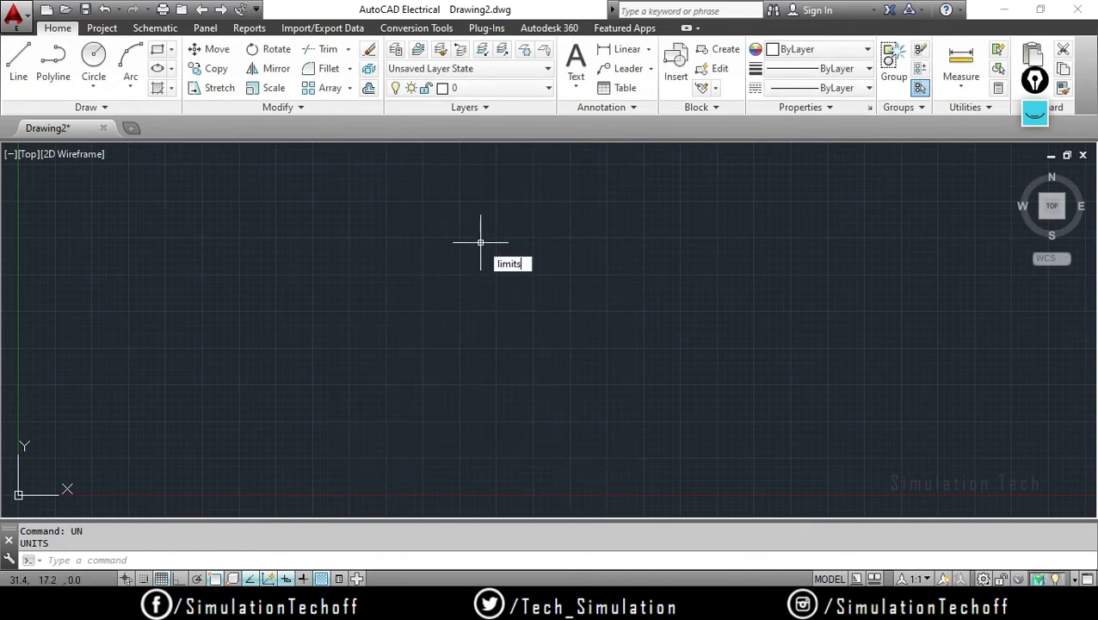
{"action": "key", "text": "Escape"}
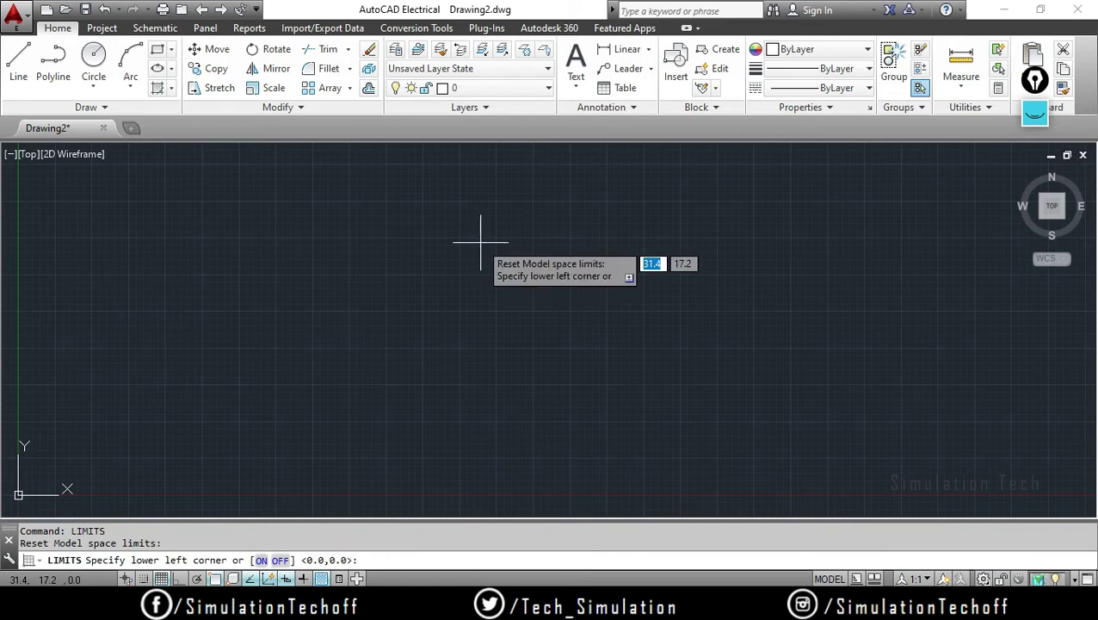
{"action": "type", "text": "0,0"}
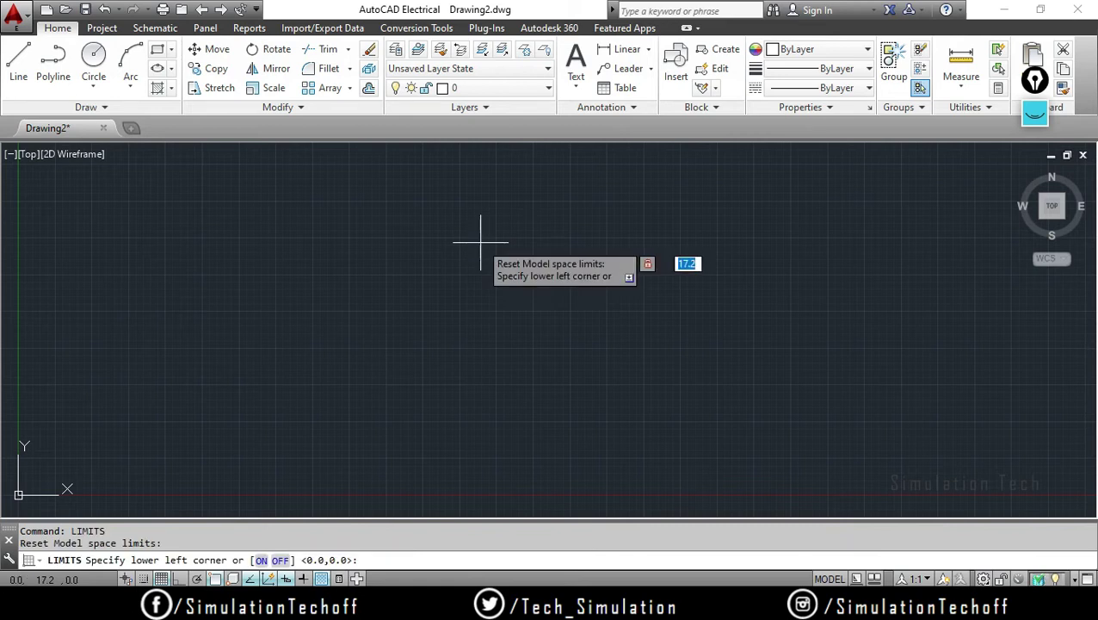
{"action": "key", "text": "Return"}
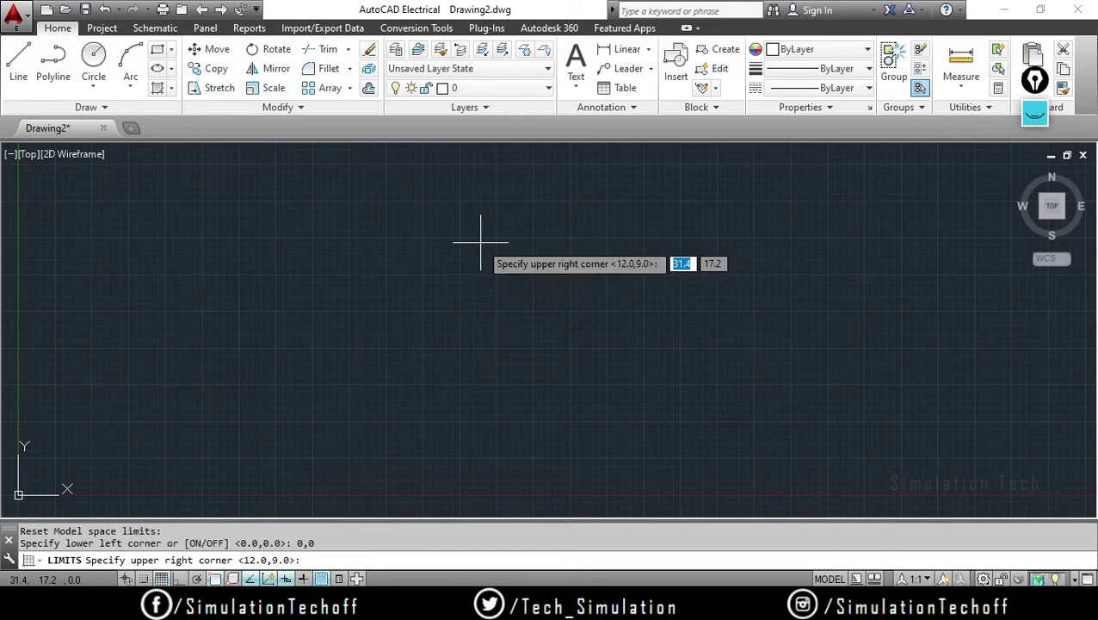
{"action": "type", "text": "500,500"}
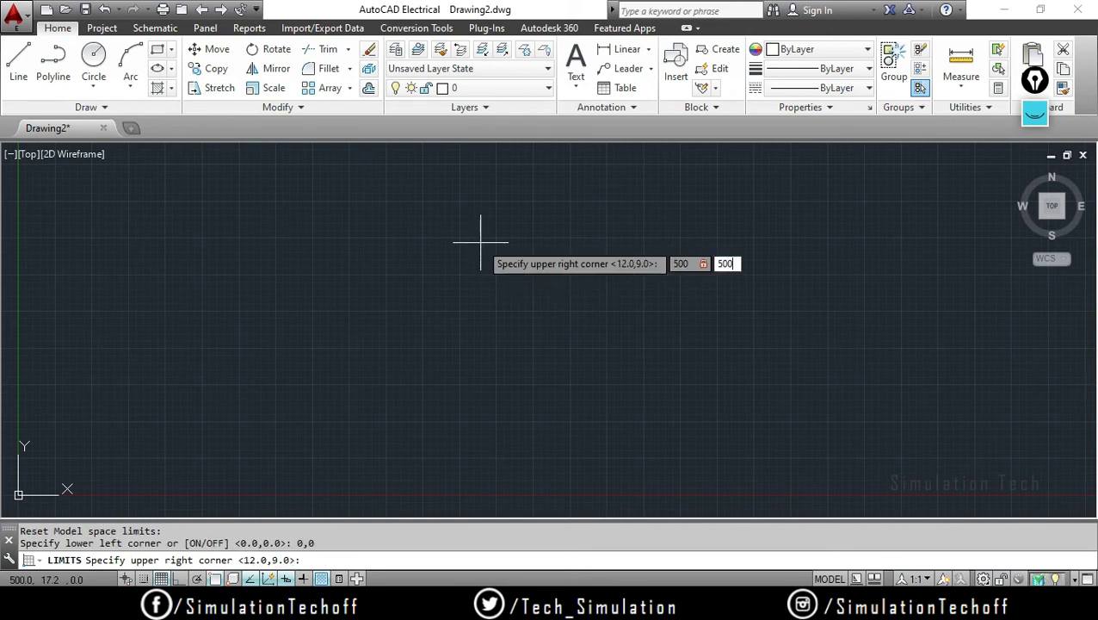
{"action": "key", "text": "Return"}
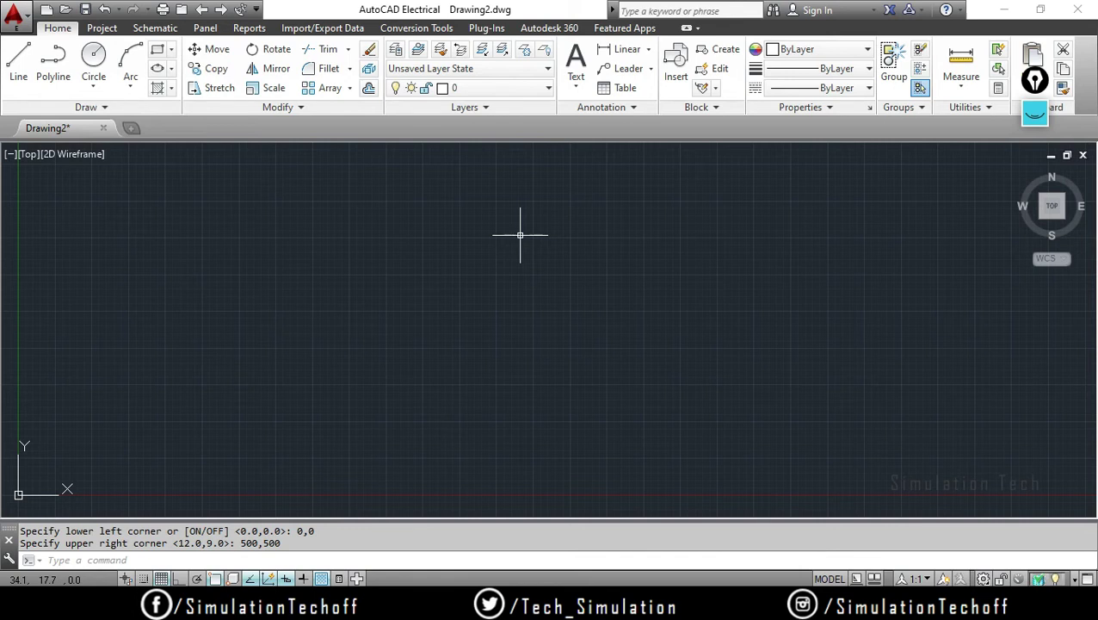
Clear the stray ink stroke and outline one major grid square with a blue annotation rectangle
{"action": "scroll", "coordinate": [552, 304], "scroll_direction": "up", "scroll_amount": 3}
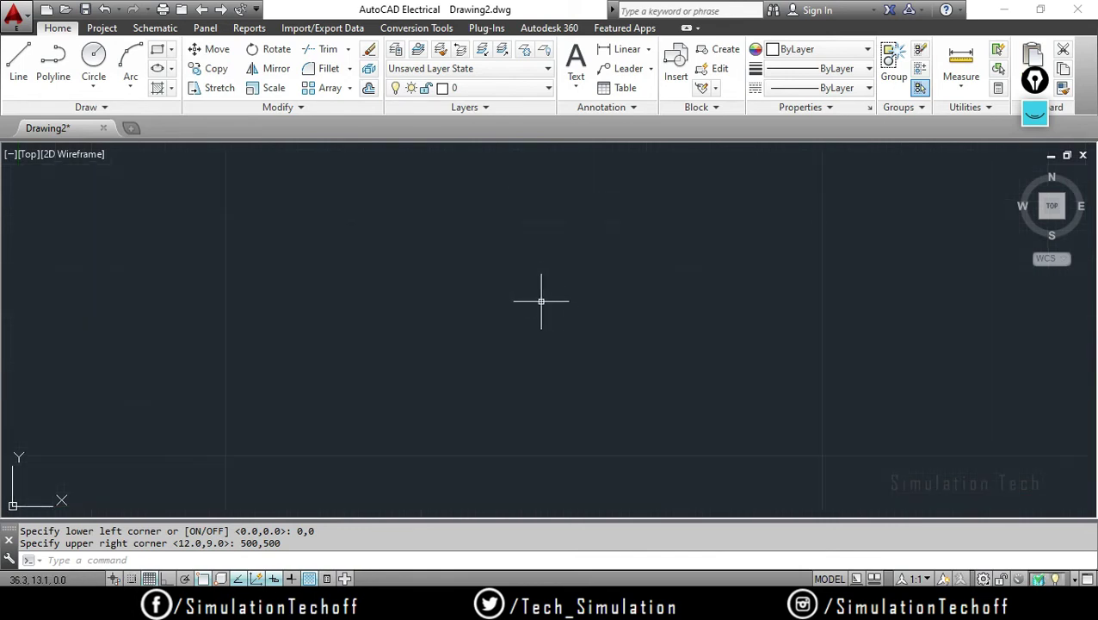
{"action": "scroll", "coordinate": [534, 335], "scroll_direction": "up", "scroll_amount": 3}
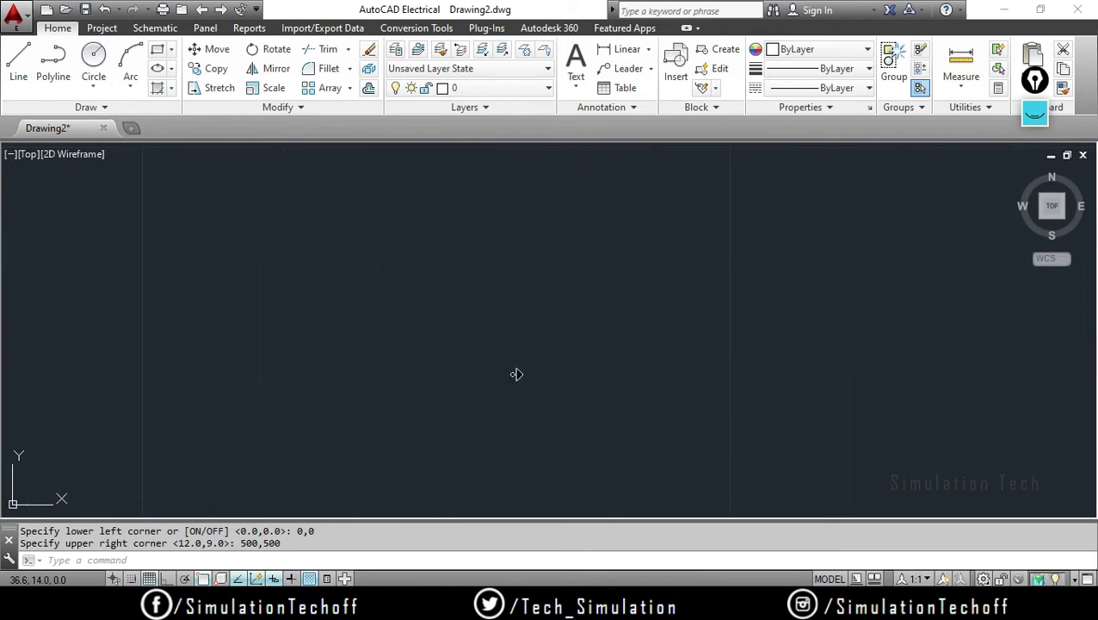
{"action": "scroll", "coordinate": [482, 382], "scroll_direction": "up", "scroll_amount": 2}
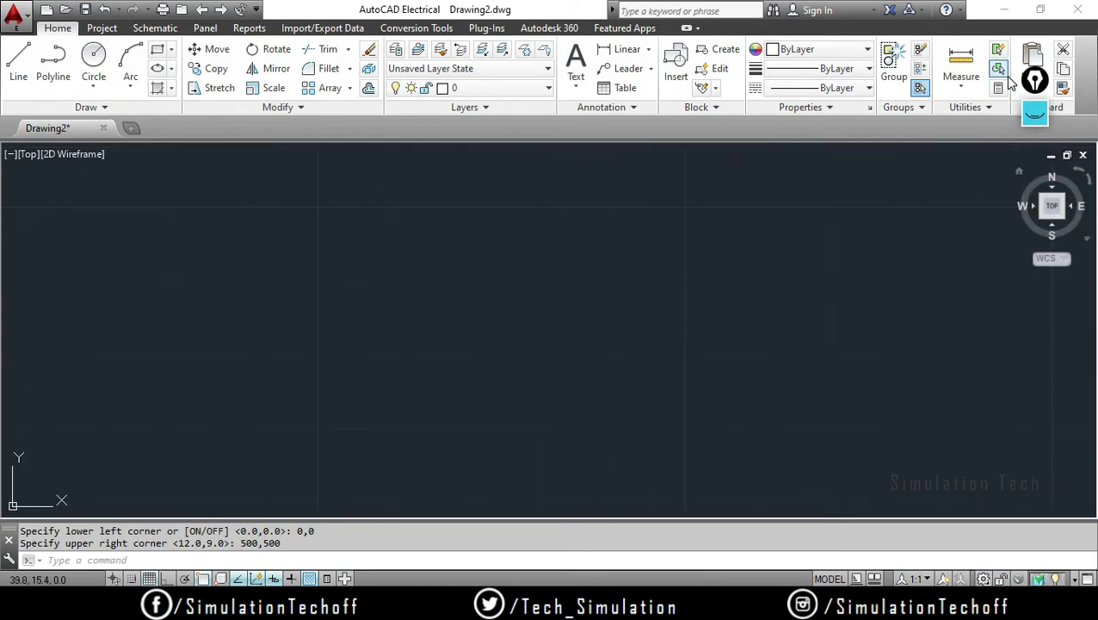
{"action": "left_click", "coordinate": [1034, 113]}
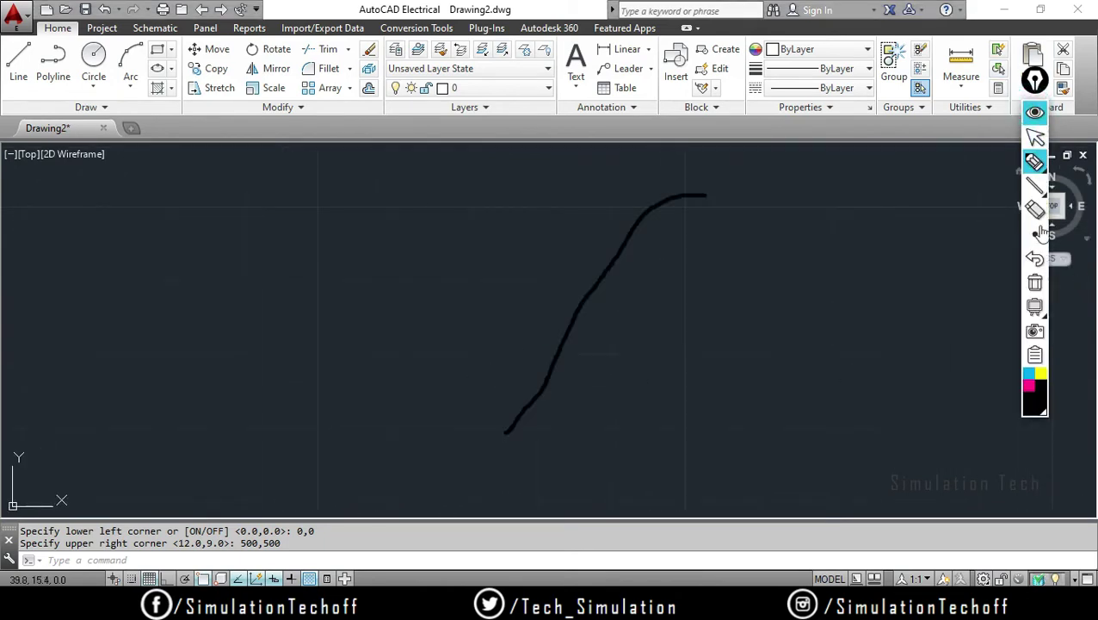
{"action": "left_click", "coordinate": [1035, 281]}
{"action": "left_click", "coordinate": [1035, 185]}
{"action": "left_click", "coordinate": [980, 186]}
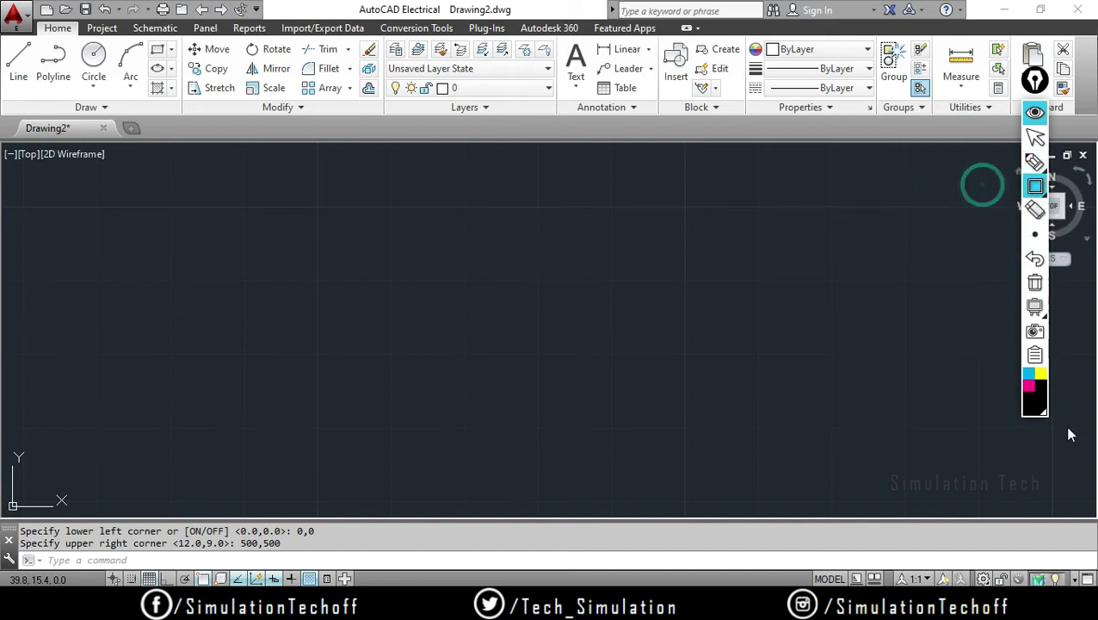
{"action": "left_click", "coordinate": [1028, 376]}
{"action": "mouse_move", "coordinate": [316, 208]}
{"action": "left_mouse_down"}
{"action": "mouse_move", "coordinate": [343, 299]}
{"action": "mouse_move", "coordinate": [595, 485]}
{"action": "mouse_move", "coordinate": [689, 519]}
{"action": "left_mouse_up"}
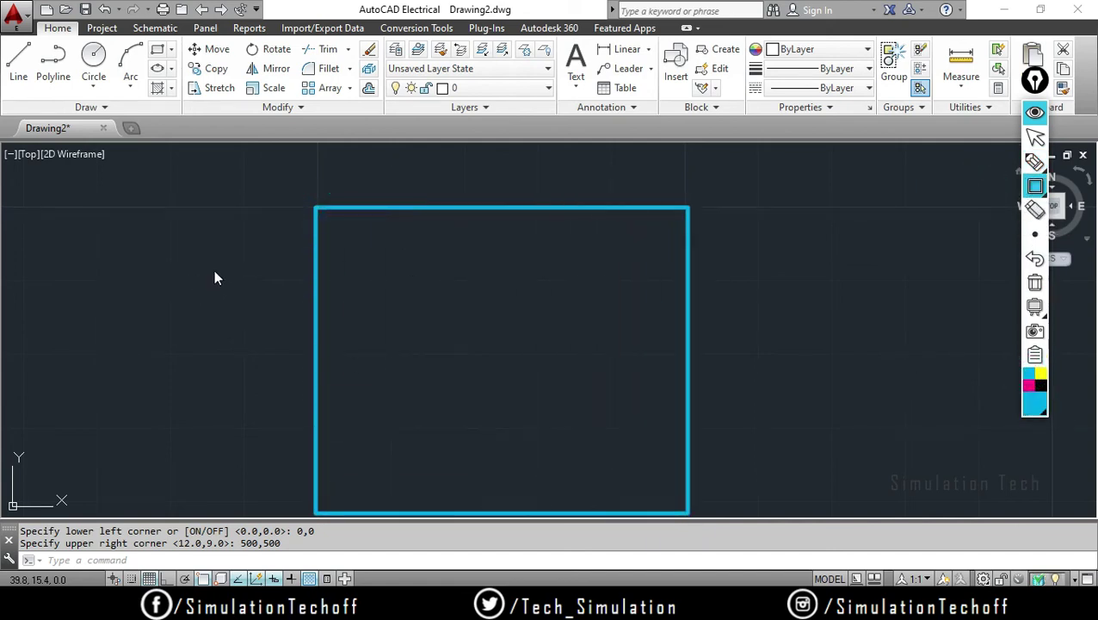
Sketch freehand blue annotations marking one small grid cell, with height arrows beside the cell and beside the outlined square
{"action": "left_click", "coordinate": [1035, 161]}
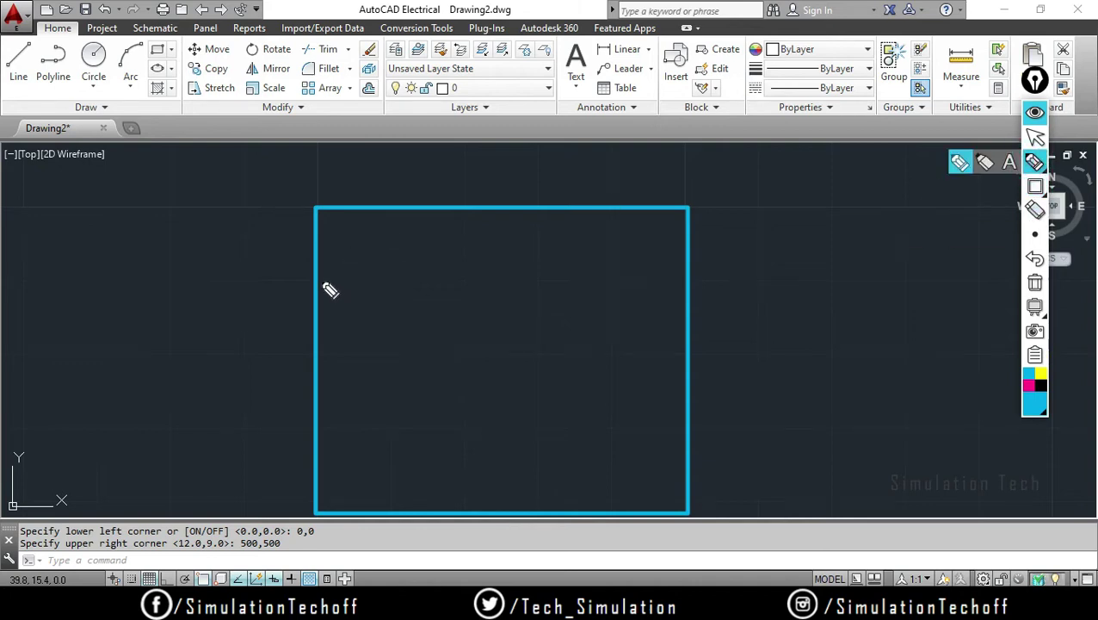
{"action": "mouse_move", "coordinate": [316, 280]}
{"action": "left_mouse_down"}
{"action": "mouse_move", "coordinate": [390, 287]}
{"action": "mouse_move", "coordinate": [387, 221]}
{"action": "mouse_move", "coordinate": [404, 216]}
{"action": "mouse_move", "coordinate": [411, 288]}
{"action": "left_mouse_up"}
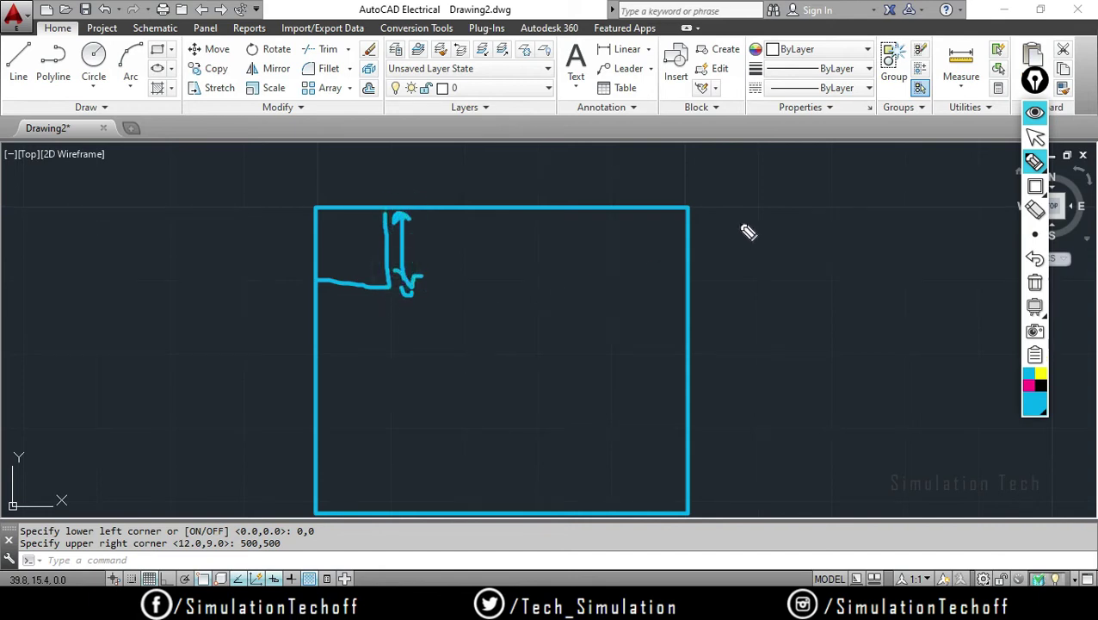
{"action": "mouse_move", "coordinate": [710, 228]}
{"action": "left_mouse_down"}
{"action": "mouse_move", "coordinate": [733, 211]}
{"action": "mouse_move", "coordinate": [764, 216]}
{"action": "mouse_move", "coordinate": [757, 512]}
{"action": "mouse_move", "coordinate": [773, 478]}
{"action": "left_mouse_up"}
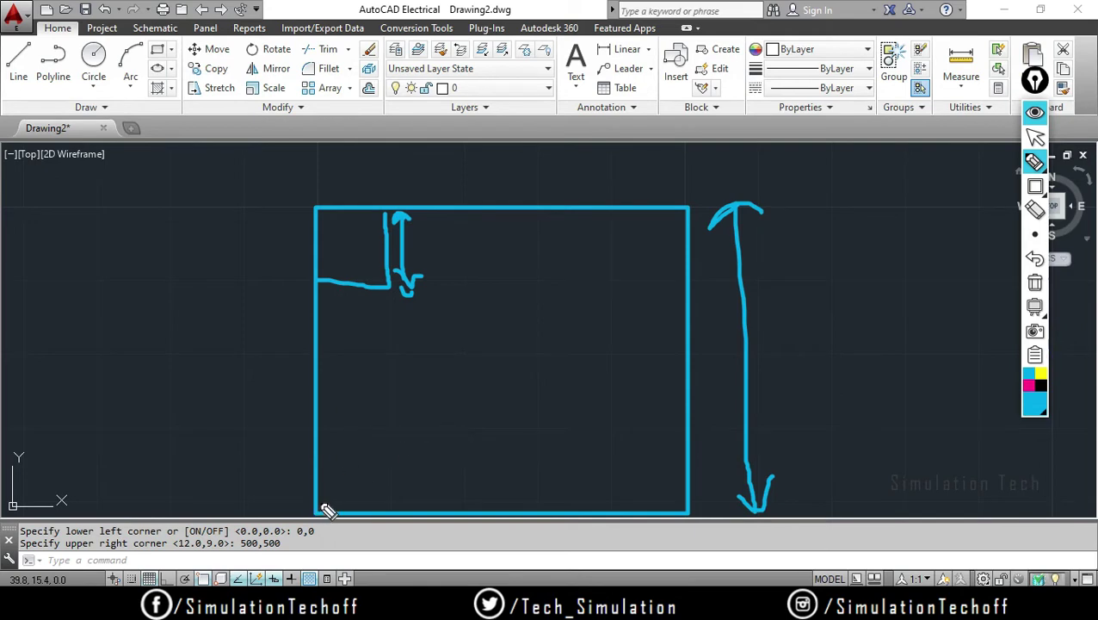
Draw a large and a small magenta stepped line inside the outlined square, and clear all annotations
{"action": "mouse_move", "coordinate": [1035, 186]}
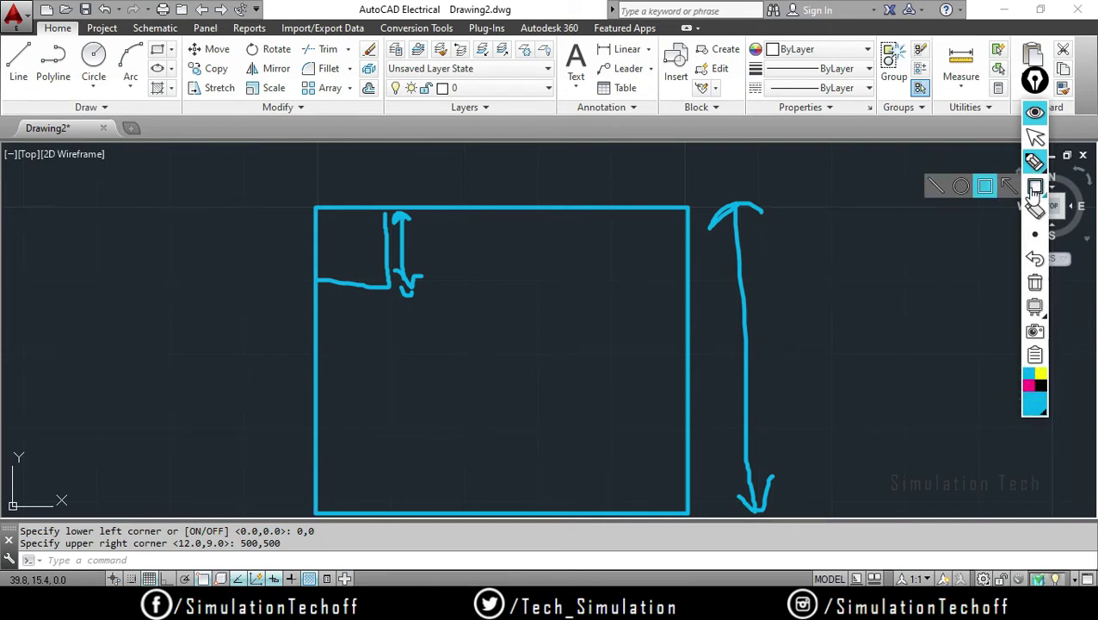
{"action": "left_click", "coordinate": [936, 186]}
{"action": "mouse_move", "coordinate": [313, 510]}
{"action": "left_mouse_down"}
{"action": "mouse_move", "coordinate": [311, 422]}
{"action": "mouse_move", "coordinate": [316, 515]}
{"action": "mouse_move", "coordinate": [315, 422]}
{"action": "mouse_move", "coordinate": [397, 427]}
{"action": "mouse_move", "coordinate": [394, 353]}
{"action": "mouse_move", "coordinate": [466, 354]}
{"action": "mouse_move", "coordinate": [466, 281]}
{"action": "left_mouse_up"}
{"action": "left_click_drag", "start_coordinate": [465, 281], "coordinate": [540, 281]}
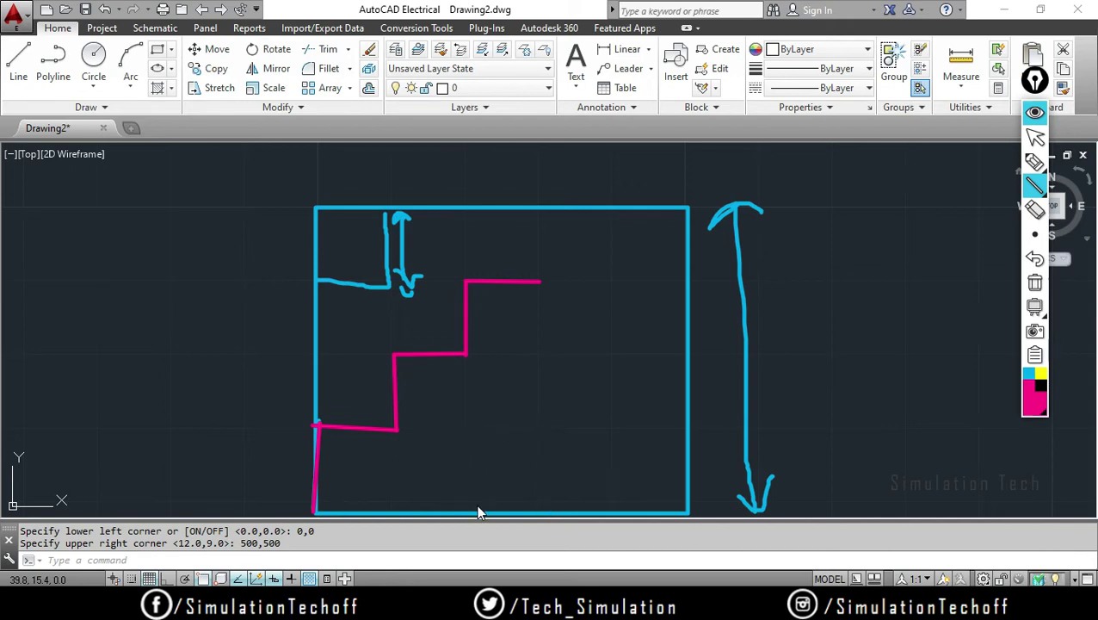
{"action": "mouse_move", "coordinate": [463, 502]}
{"action": "left_mouse_down"}
{"action": "mouse_move", "coordinate": [466, 459]}
{"action": "mouse_move", "coordinate": [499, 466]}
{"action": "mouse_move", "coordinate": [498, 428]}
{"action": "mouse_move", "coordinate": [540, 426]}
{"action": "left_mouse_up"}
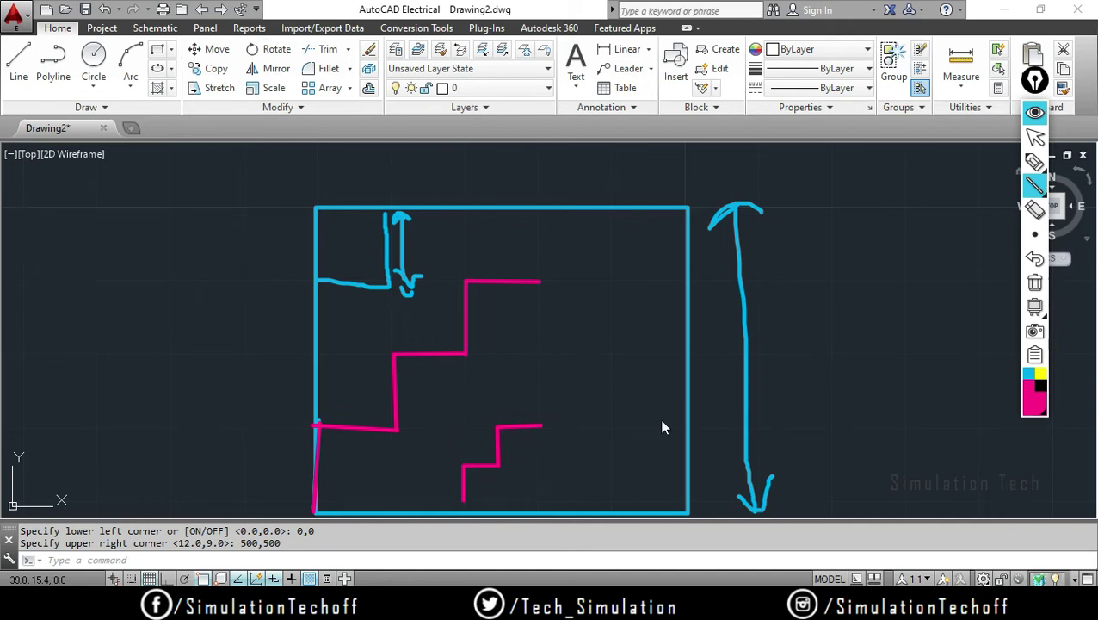
{"action": "left_click", "coordinate": [1034, 282]}
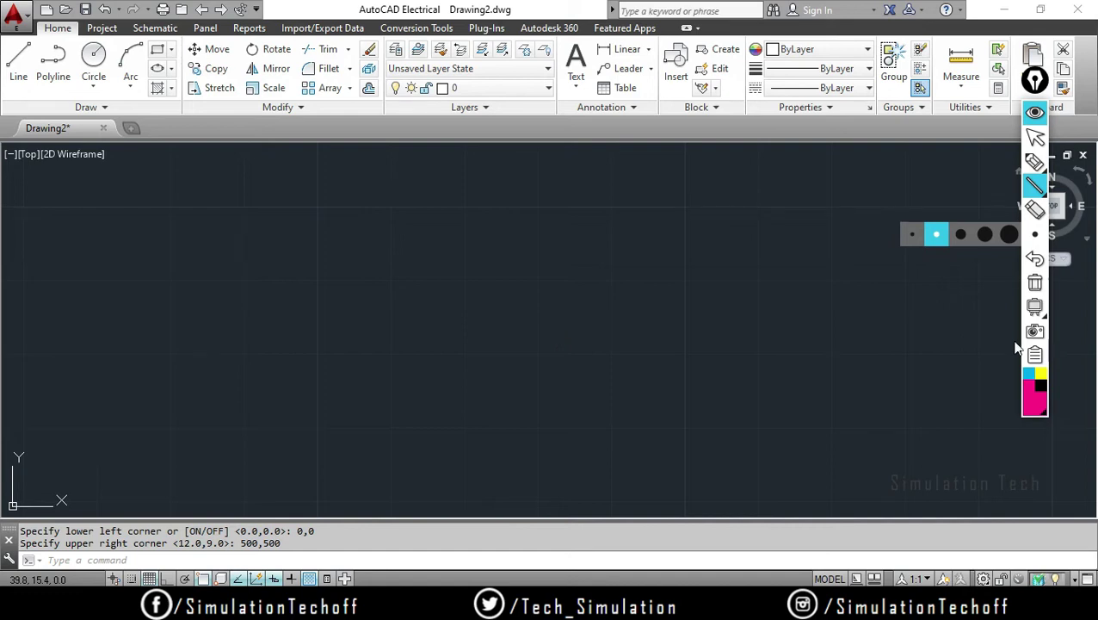
{"action": "left_click", "coordinate": [1035, 137]}
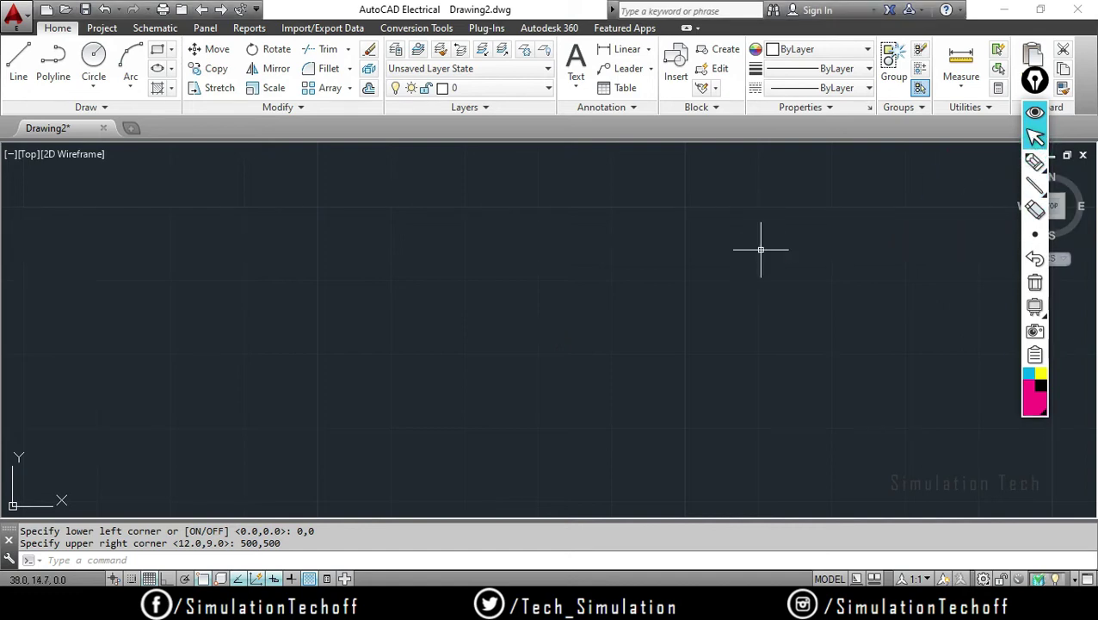
Open the drafting settings with the DS command and move the dialog slightly to one side
{"action": "type", "text": "DS"}
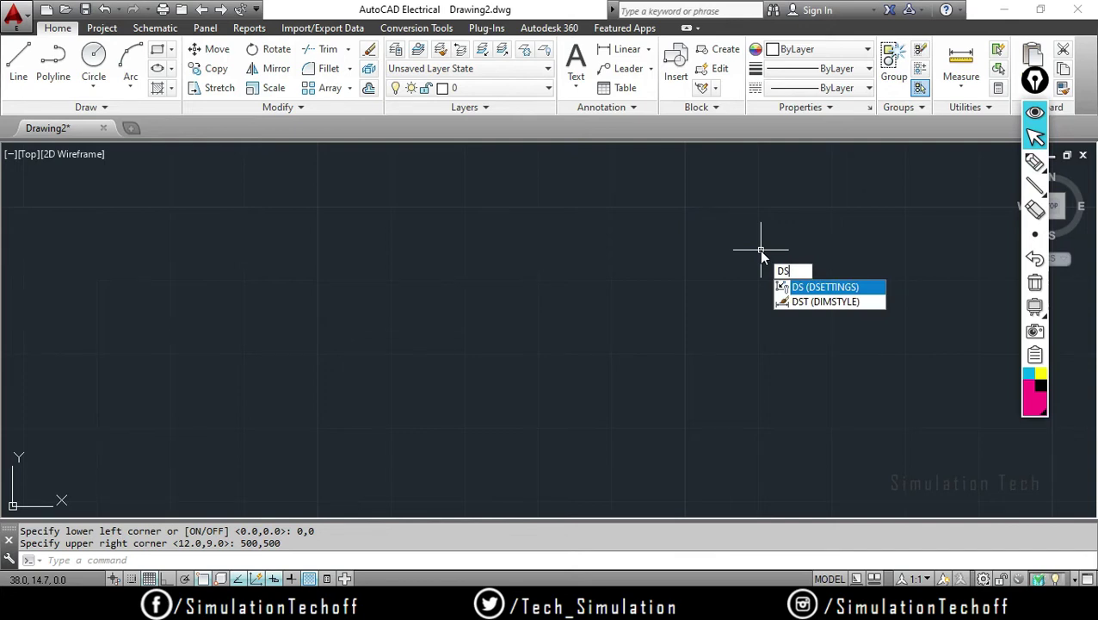
{"action": "key", "text": "Return"}
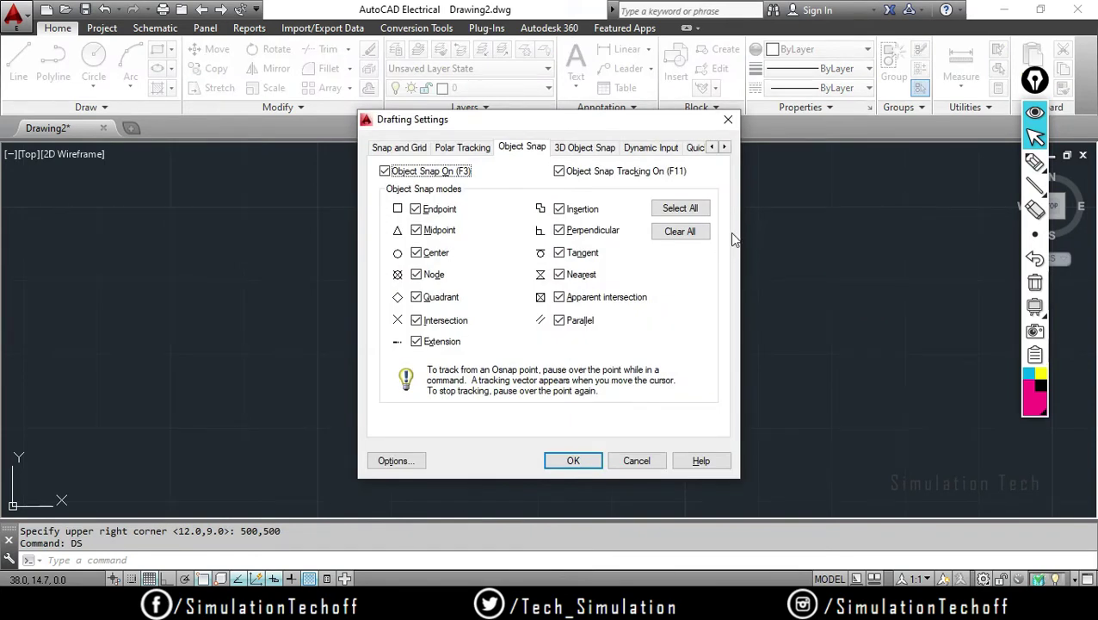
{"action": "left_click_drag", "start_coordinate": [440, 123], "coordinate": [381, 122]}
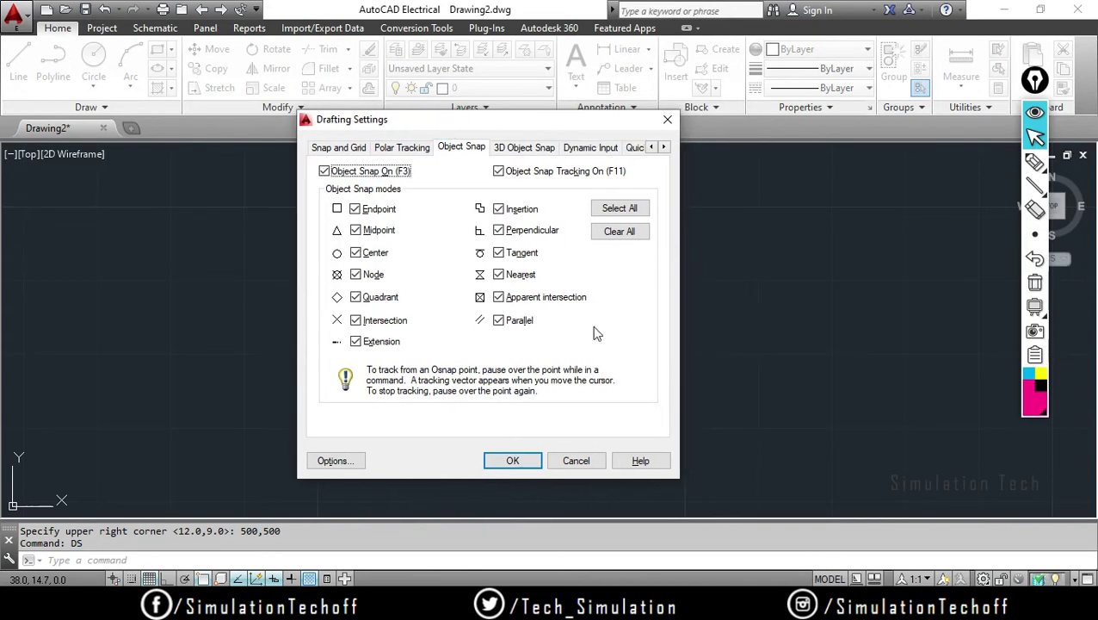
Annotate Snap and Grid, Polar Tracking, Object Snap and 3D Object Snap with magenta ticks, and clear the ink
{"action": "left_click", "coordinate": [1035, 162]}
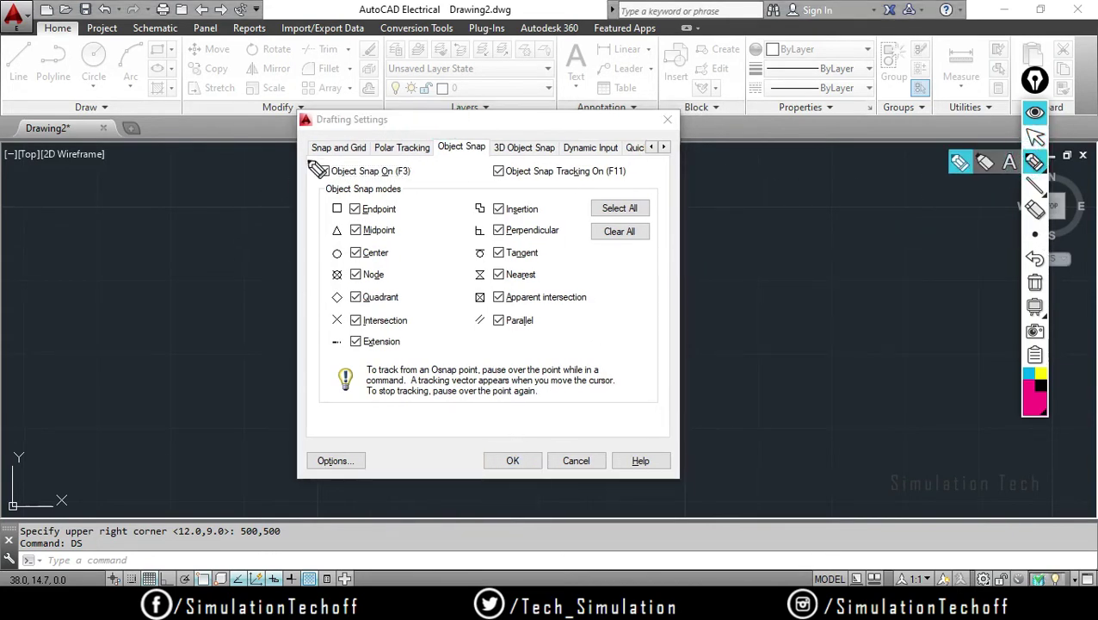
{"action": "mouse_move", "coordinate": [327, 128]}
{"action": "left_mouse_down"}
{"action": "mouse_move", "coordinate": [355, 121]}
{"action": "mouse_move", "coordinate": [418, 133]}
{"action": "mouse_move", "coordinate": [434, 117]}
{"action": "mouse_move", "coordinate": [471, 132]}
{"action": "mouse_move", "coordinate": [544, 123]}
{"action": "left_mouse_up"}
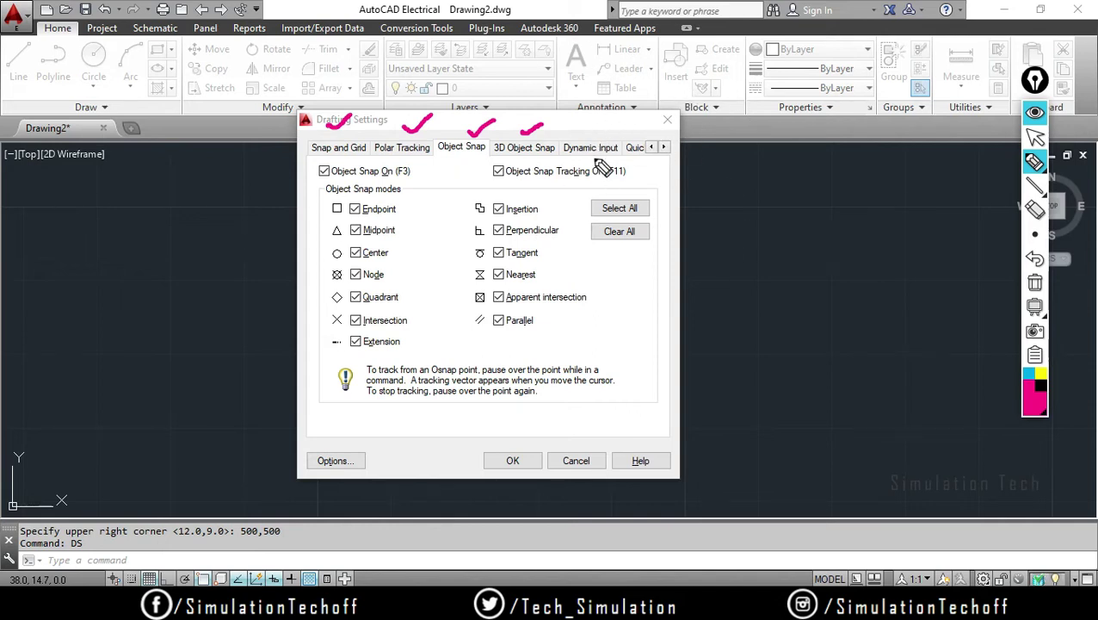
{"action": "left_click", "coordinate": [1040, 287]}
{"action": "left_click", "coordinate": [1035, 136]}
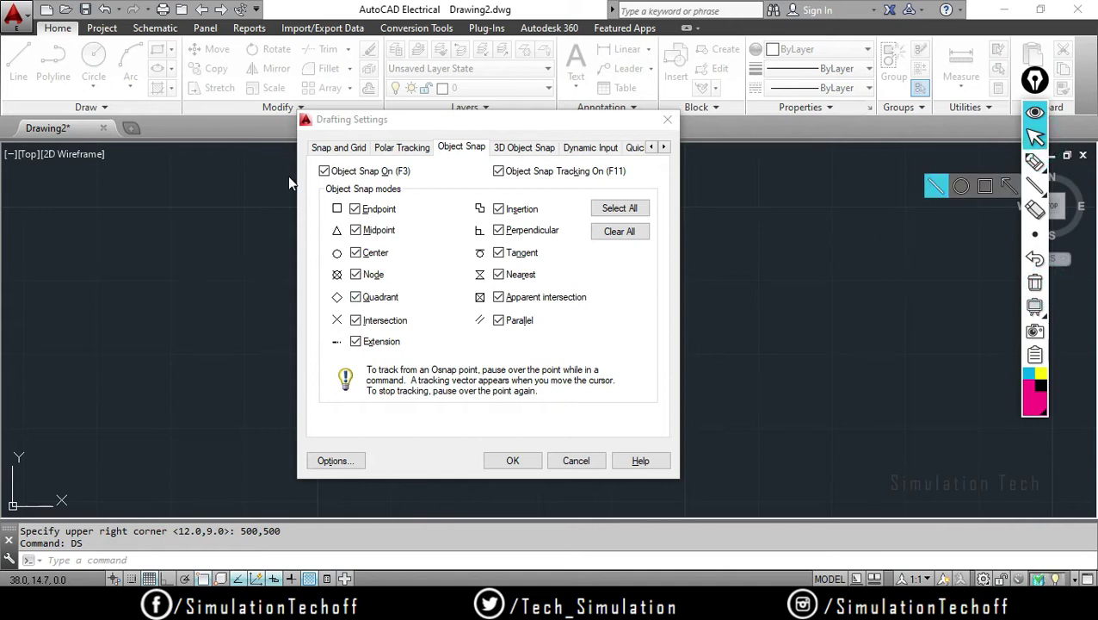
Show the Snap and Grid settings and sketch a magenta square labelled 0.5 mm beside the dialog
{"action": "left_click", "coordinate": [330, 151]}
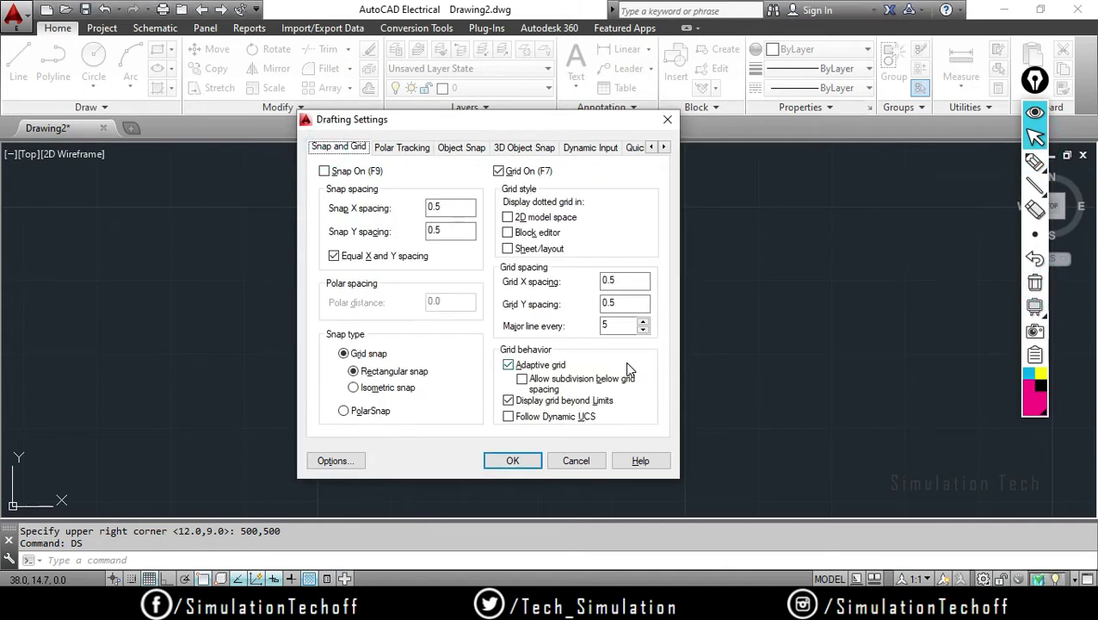
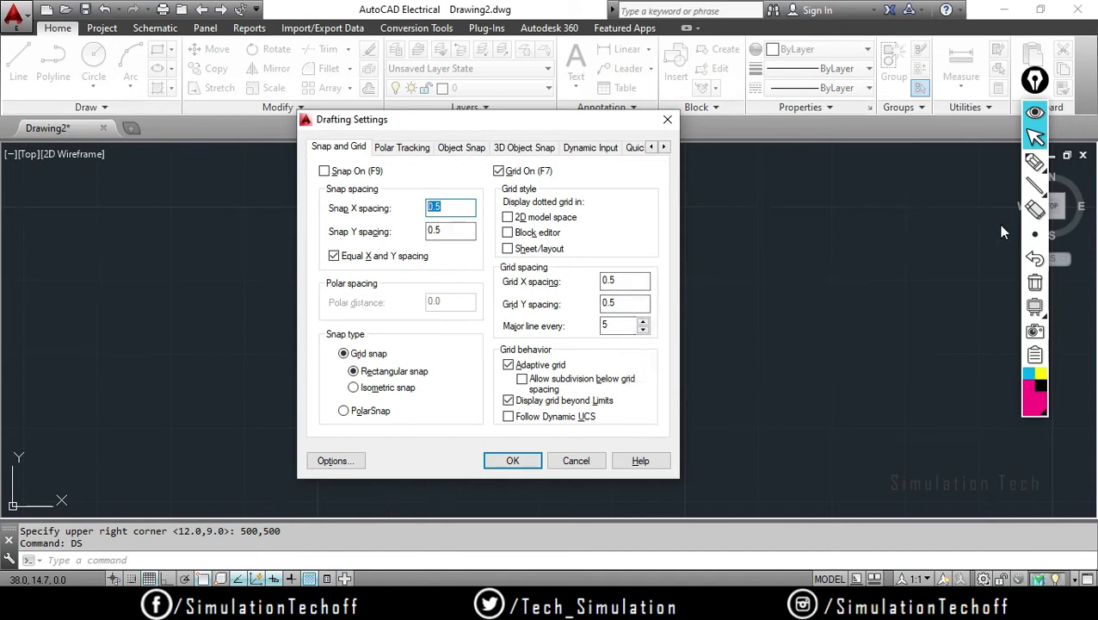
{"action": "left_click", "coordinate": [1035, 185]}
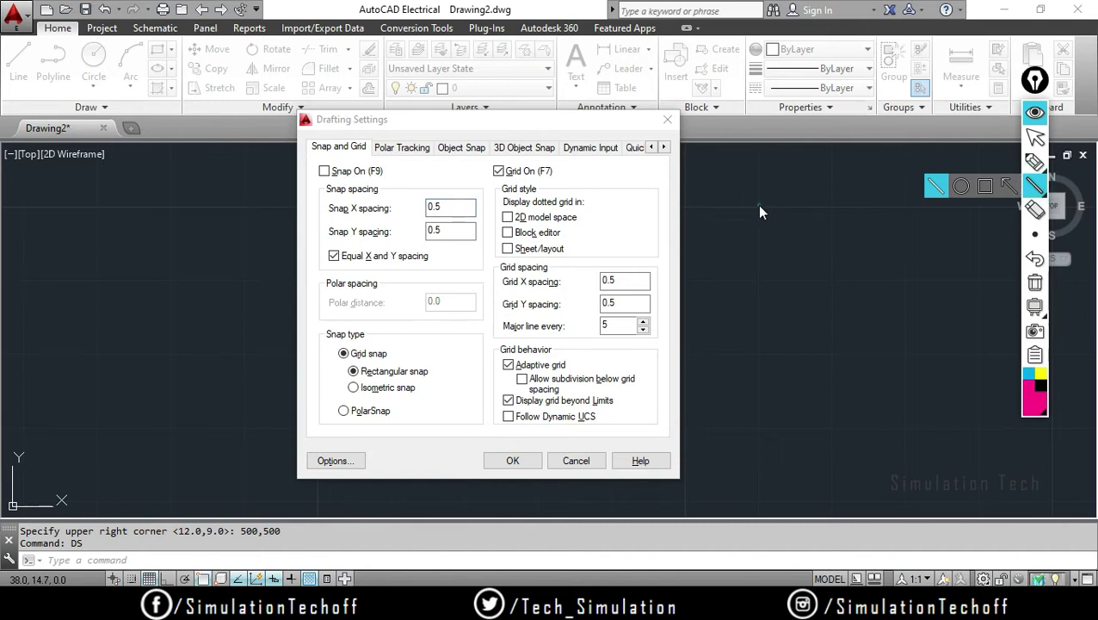
{"action": "mouse_move", "coordinate": [759, 206]}
{"action": "left_mouse_down"}
{"action": "mouse_move", "coordinate": [754, 283]}
{"action": "mouse_move", "coordinate": [836, 279]}
{"action": "left_mouse_up"}
{"action": "mouse_move", "coordinate": [757, 207]}
{"action": "left_mouse_down"}
{"action": "mouse_move", "coordinate": [829, 207]}
{"action": "mouse_move", "coordinate": [832, 277]}
{"action": "mouse_move", "coordinate": [890, 232]}
{"action": "mouse_move", "coordinate": [956, 245]}
{"action": "mouse_move", "coordinate": [968, 230]}
{"action": "mouse_move", "coordinate": [963, 246]}
{"action": "left_mouse_up"}
{"action": "left_click", "coordinate": [1035, 162]}
{"action": "left_click", "coordinate": [879, 250]}
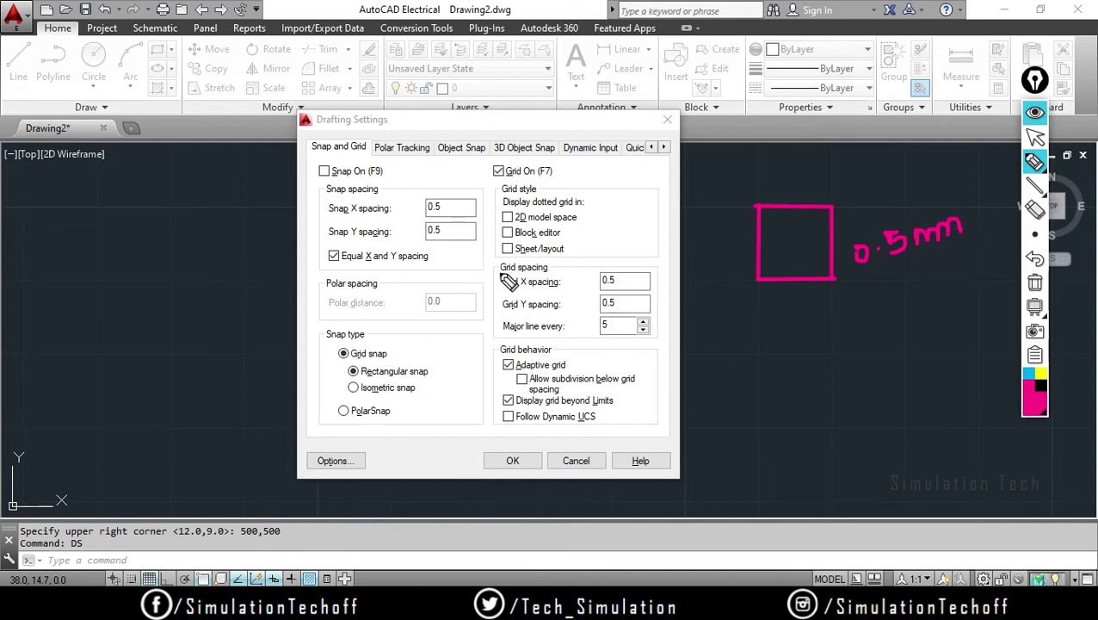
Mark the Grid spacing group with a magenta tick and clear all ink
{"action": "left_click_drag", "start_coordinate": [495, 268], "coordinate": [525, 255]}
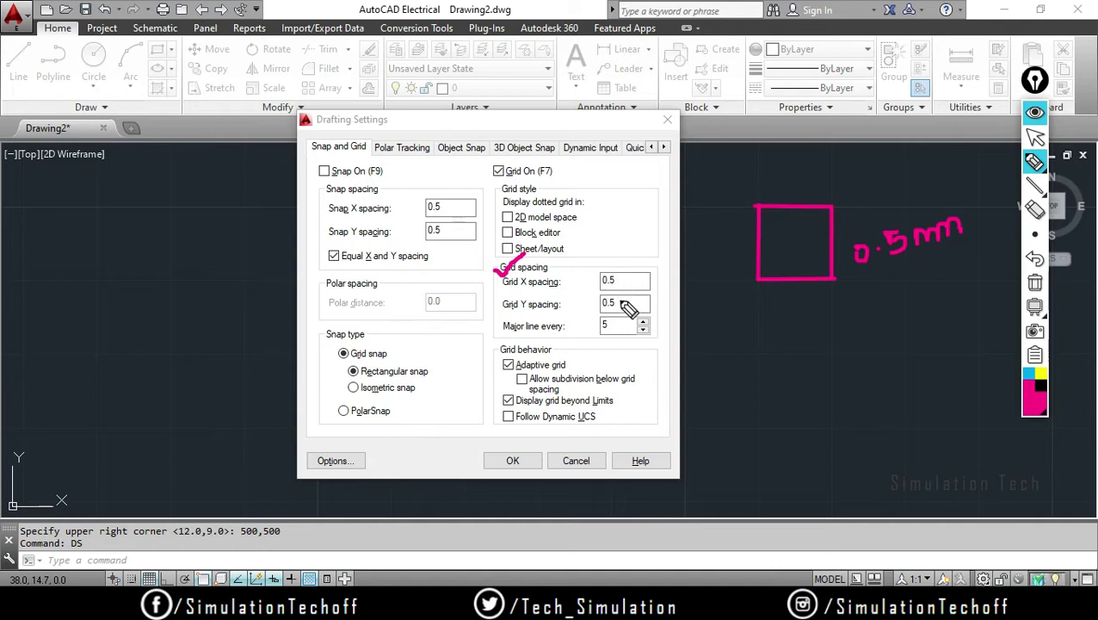
{"action": "left_click", "coordinate": [1035, 161]}
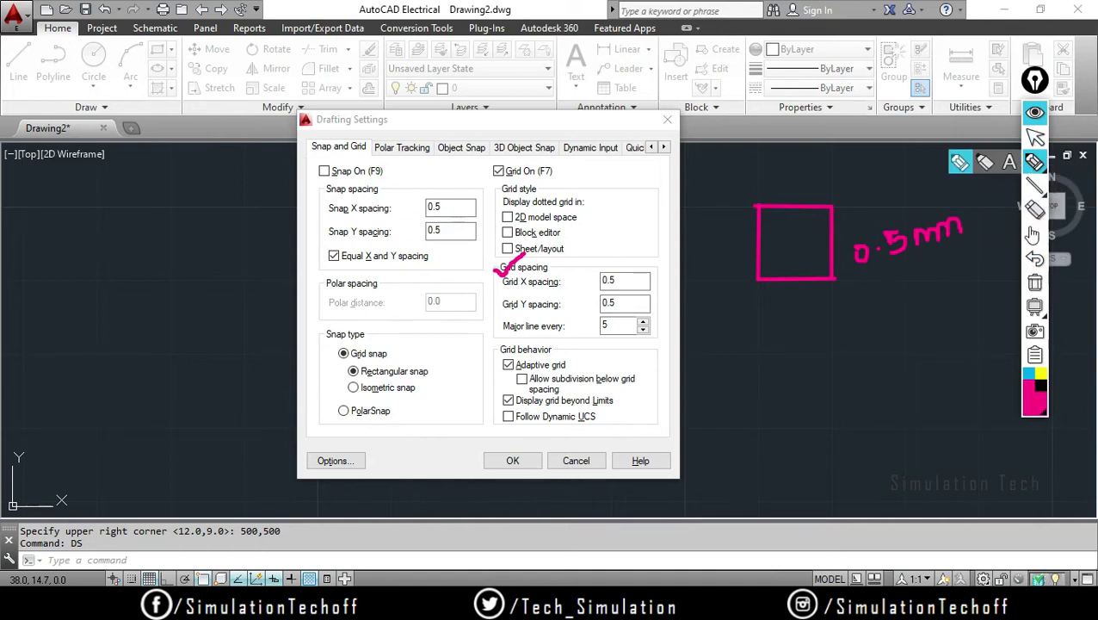
{"action": "left_click", "coordinate": [1034, 282]}
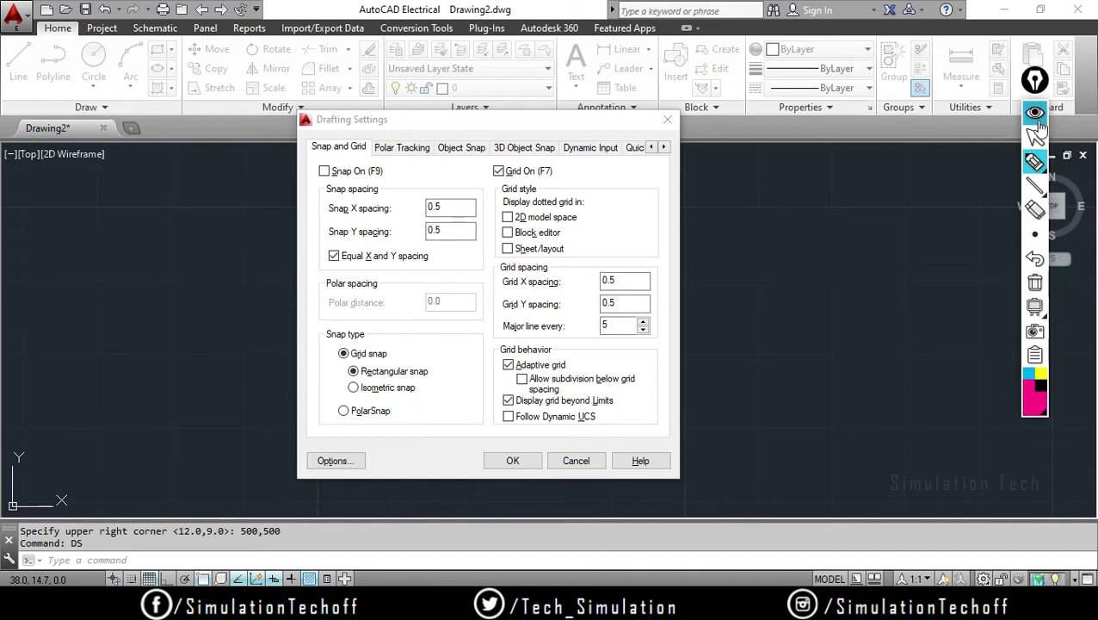
Hide the annotation tools, close the drafting settings and turn on snap mode
{"action": "left_click", "coordinate": [1037, 118]}
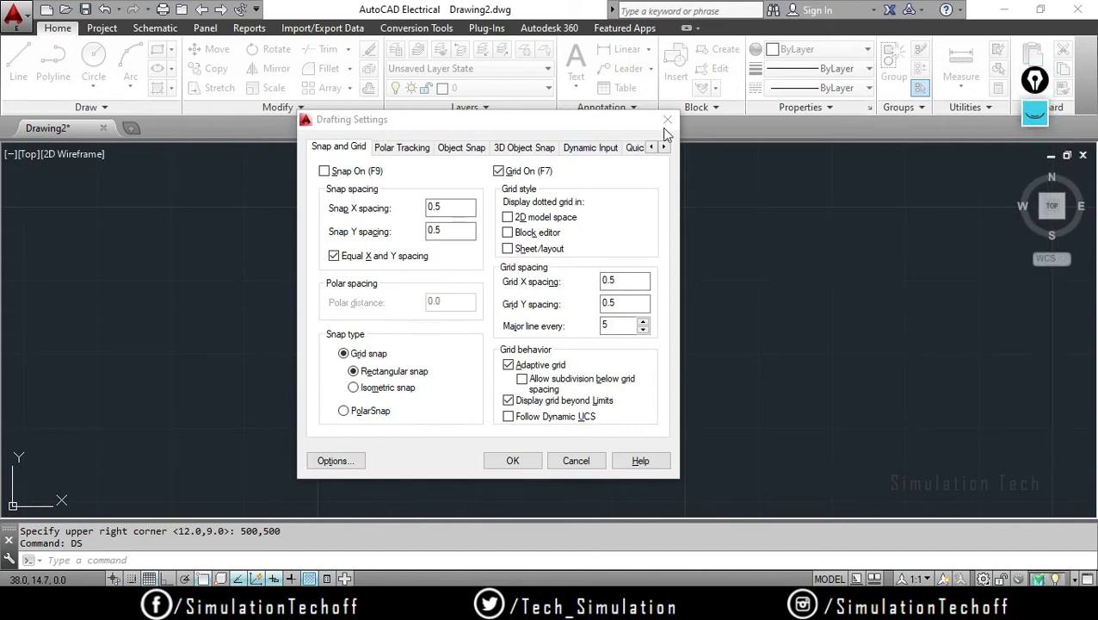
{"action": "left_click", "coordinate": [665, 126]}
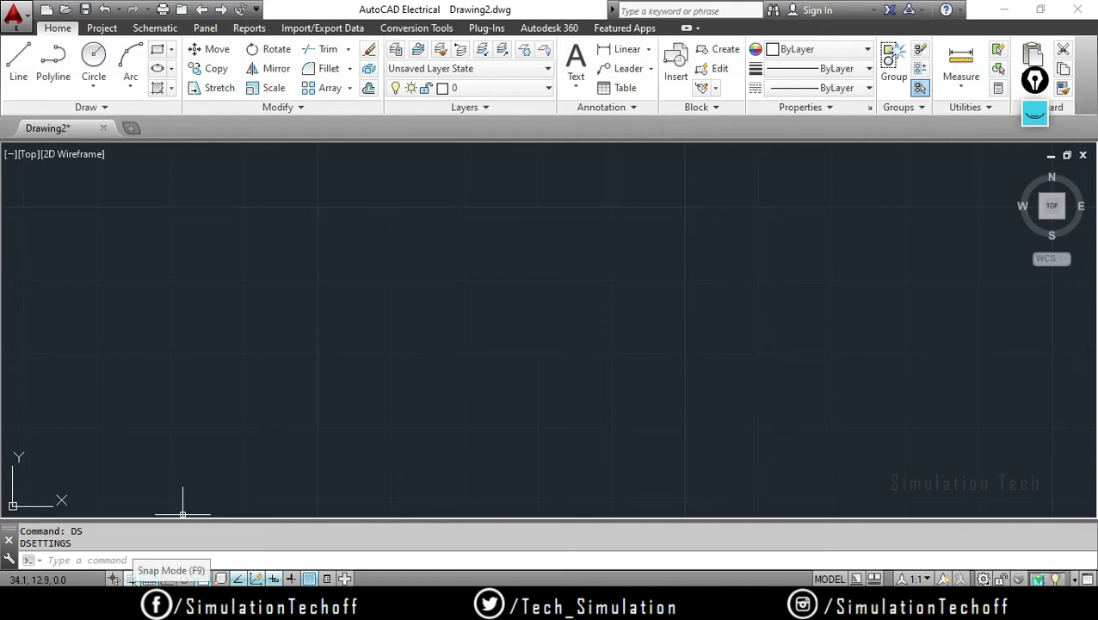
{"action": "left_click", "coordinate": [132, 579]}
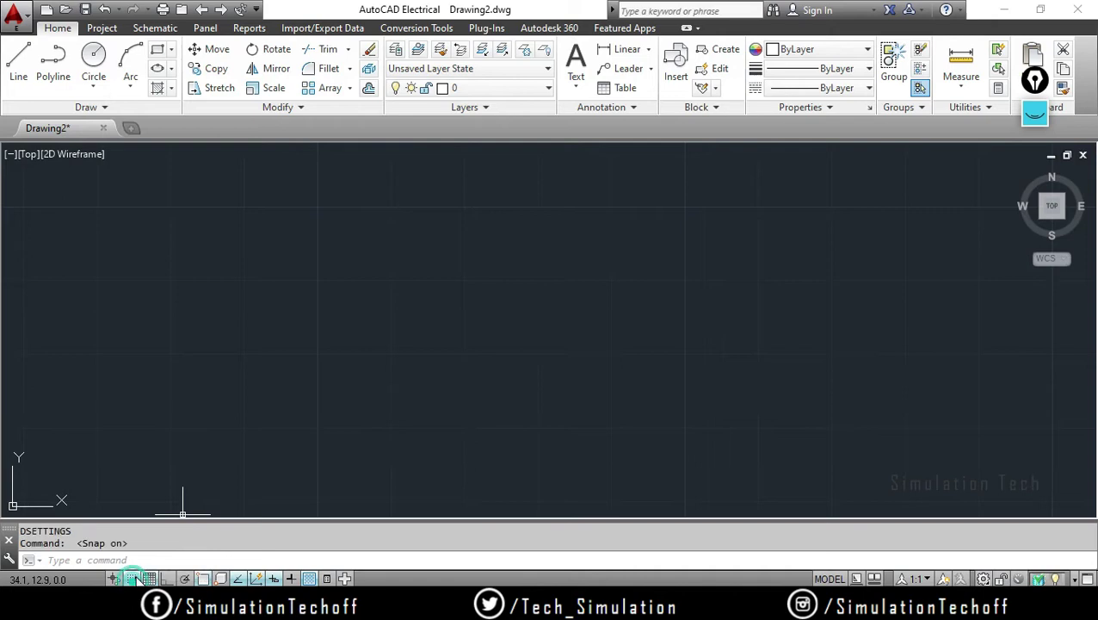
Draw an open cross-like outline of snapped lines with 0.5-unit steps and a 1-unit upper edge, ending in a short upward segment
{"action": "left_click", "coordinate": [18, 64]}
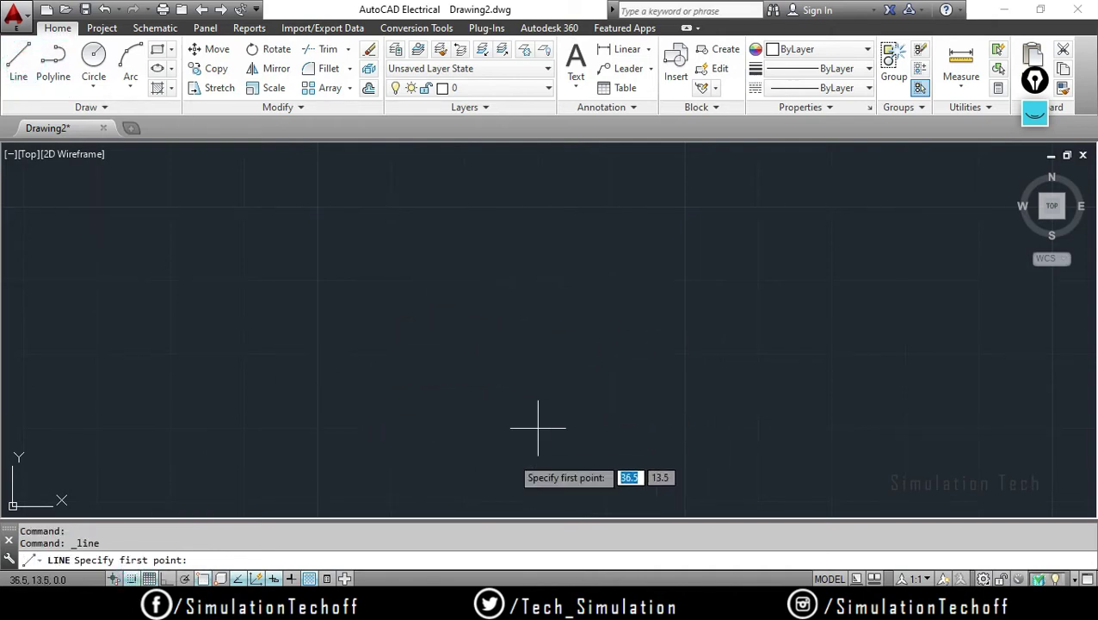
{"action": "left_click", "coordinate": [392, 352]}
{"action": "left_click", "coordinate": [391, 279]}
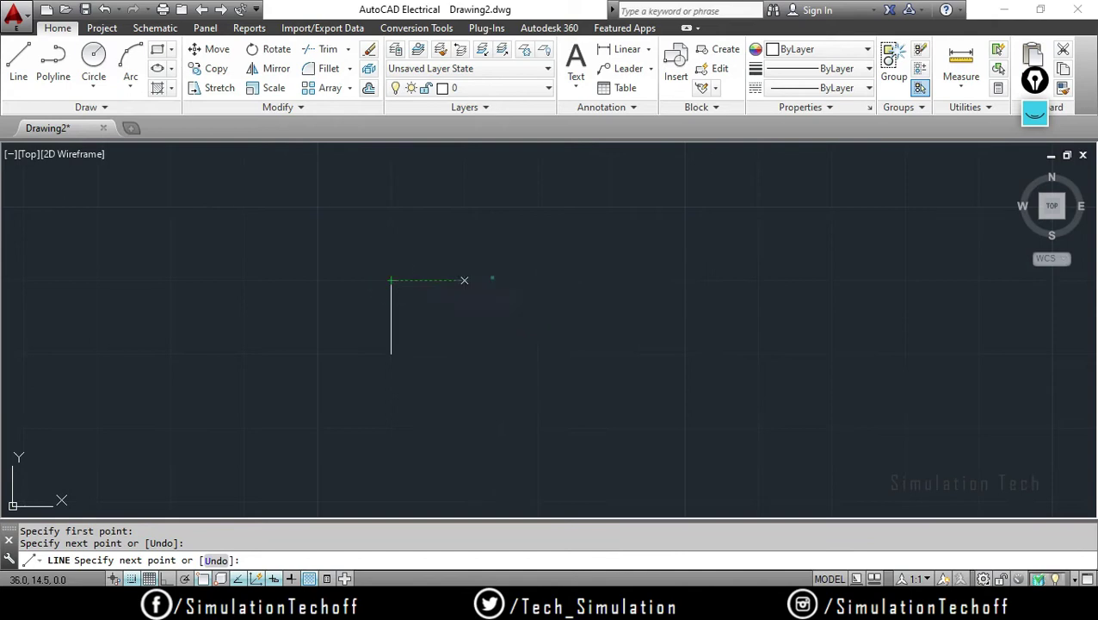
{"action": "left_click", "coordinate": [465, 280]}
{"action": "left_click", "coordinate": [464, 206]}
{"action": "left_click", "coordinate": [611, 207]}
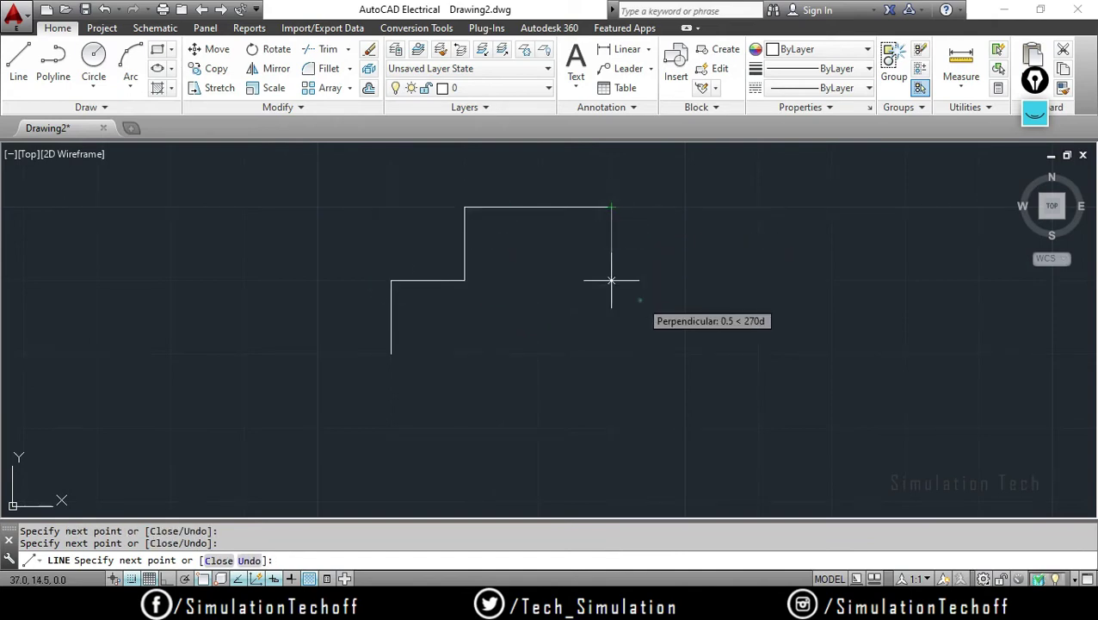
{"action": "left_click", "coordinate": [611, 280]}
{"action": "left_click", "coordinate": [685, 279]}
{"action": "left_click", "coordinate": [685, 353]}
{"action": "left_click", "coordinate": [611, 353]}
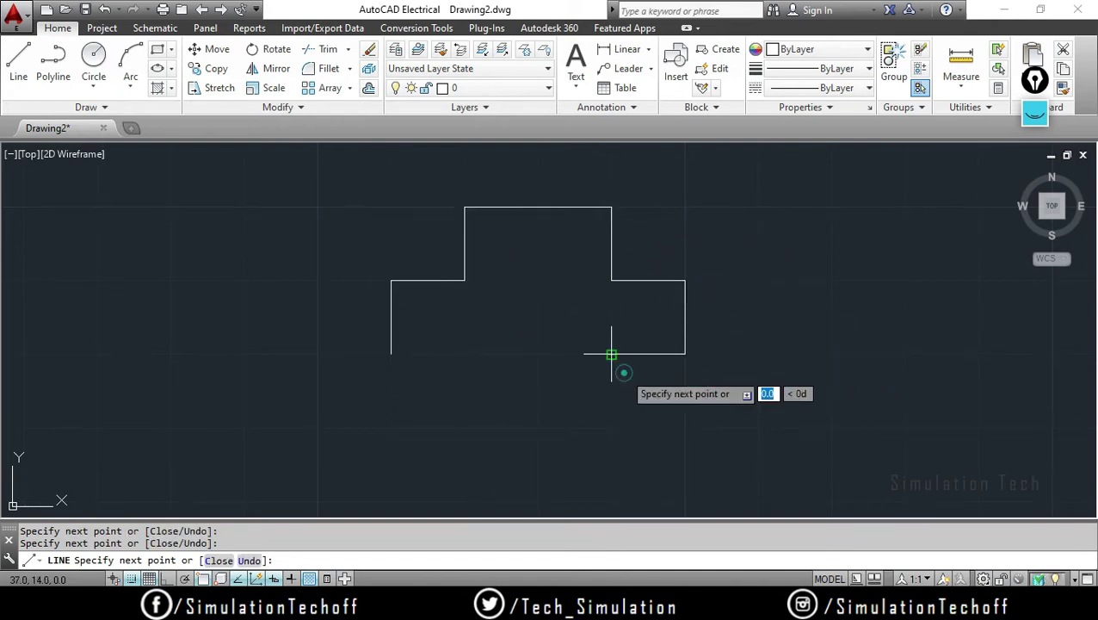
{"action": "left_click", "coordinate": [611, 428]}
{"action": "left_click", "coordinate": [538, 428]}
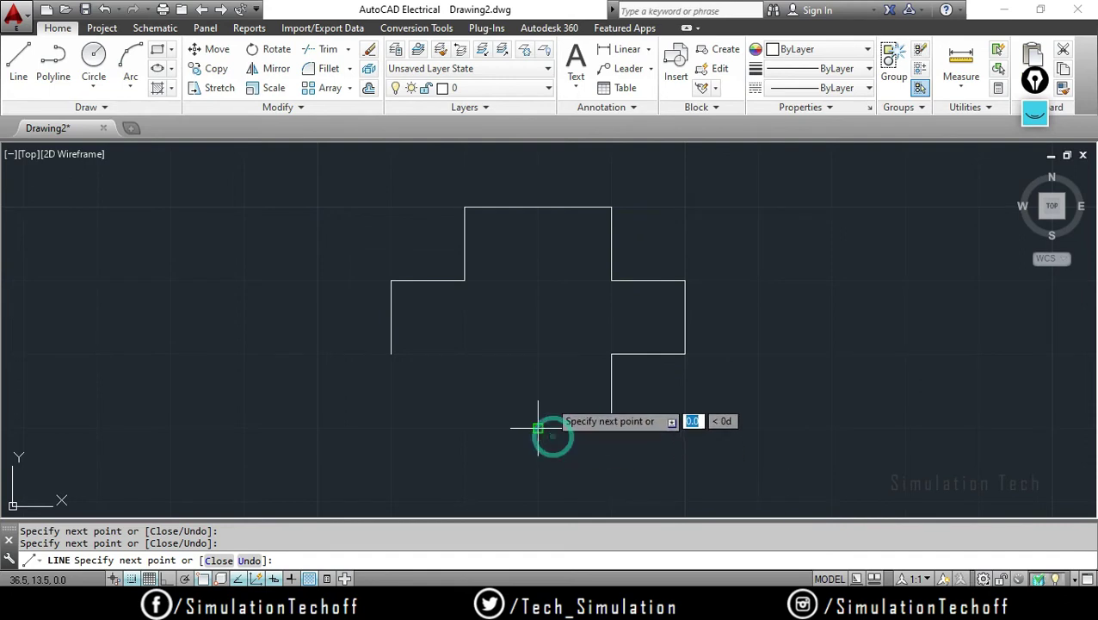
{"action": "left_click", "coordinate": [538, 352]}
{"action": "key", "text": "Escape"}
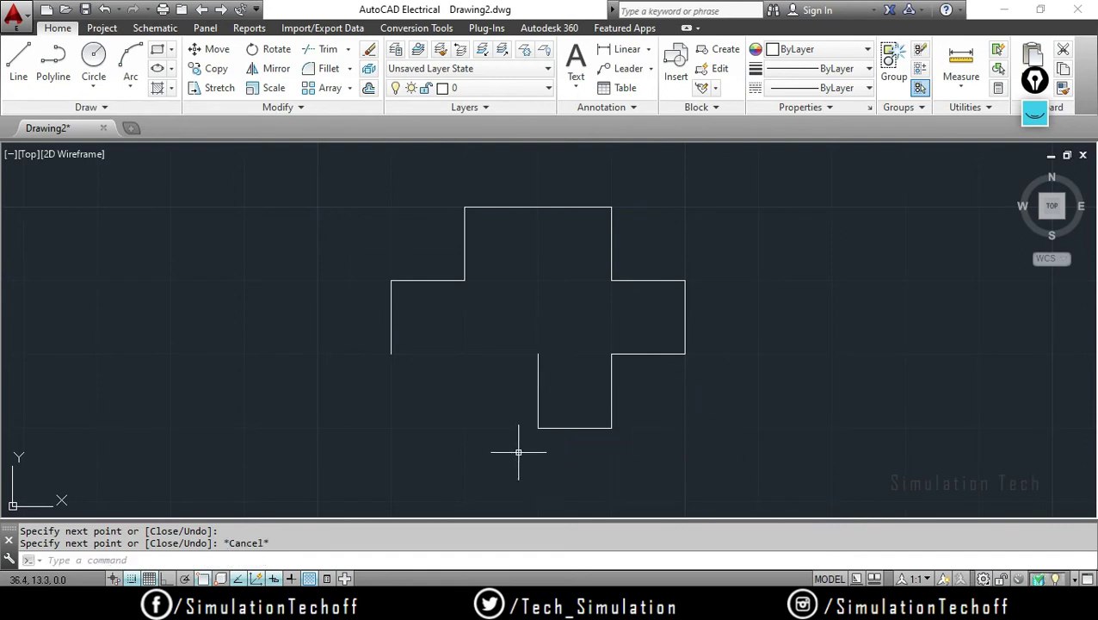
Set the grid X and Y spacing to 1 in the drafting settings and apply the change
{"action": "type", "text": "ds"}
{"action": "key", "text": "Return"}
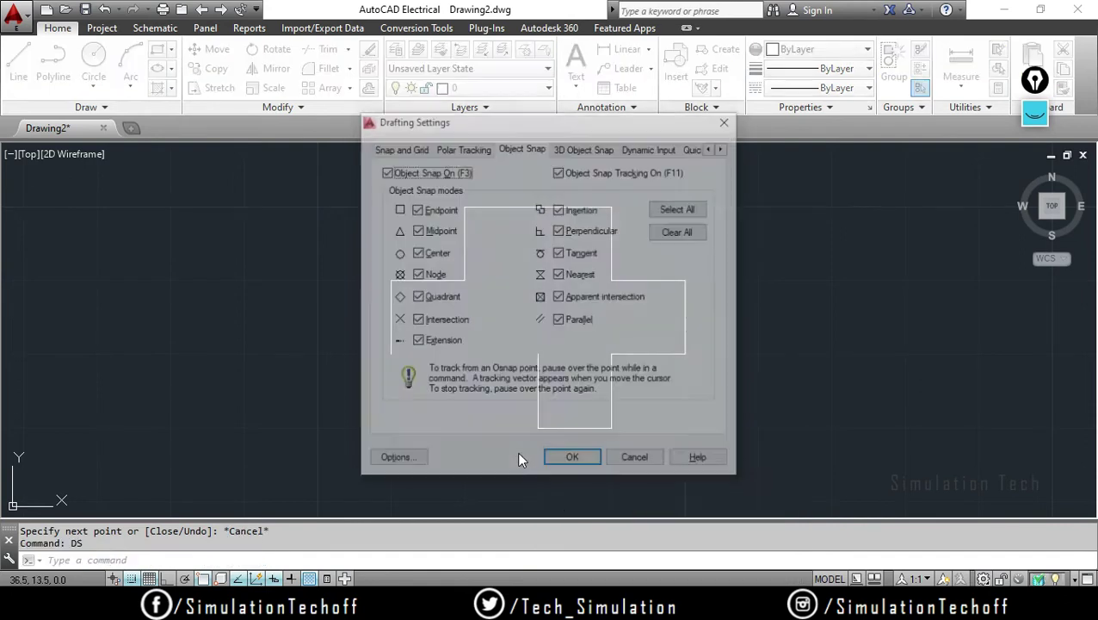
{"action": "left_click", "coordinate": [394, 150]}
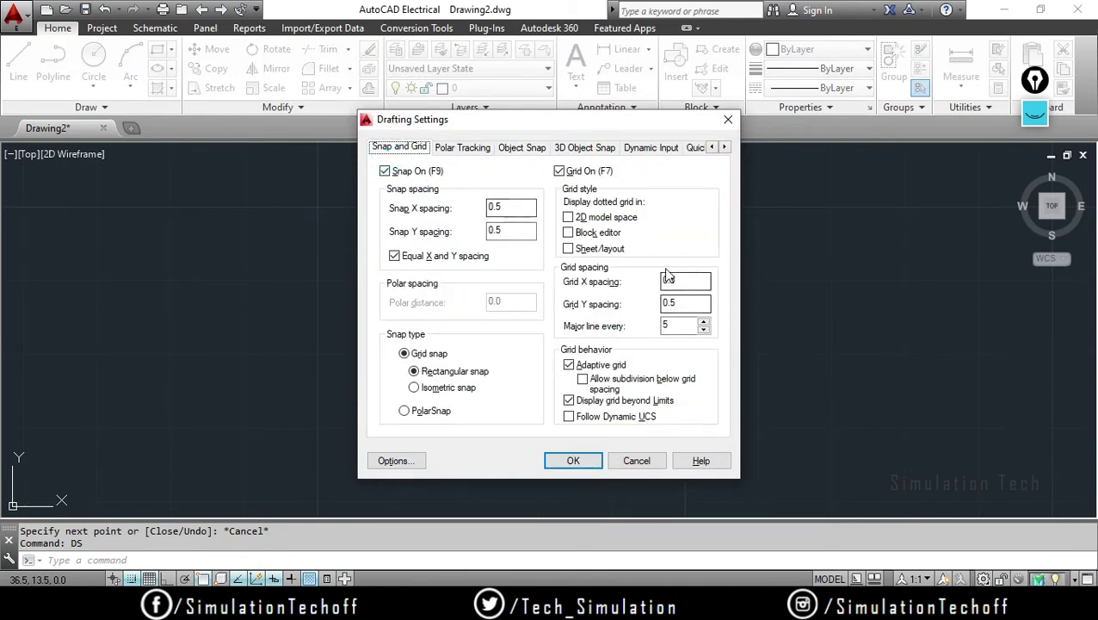
{"action": "double_click", "coordinate": [703, 281]}
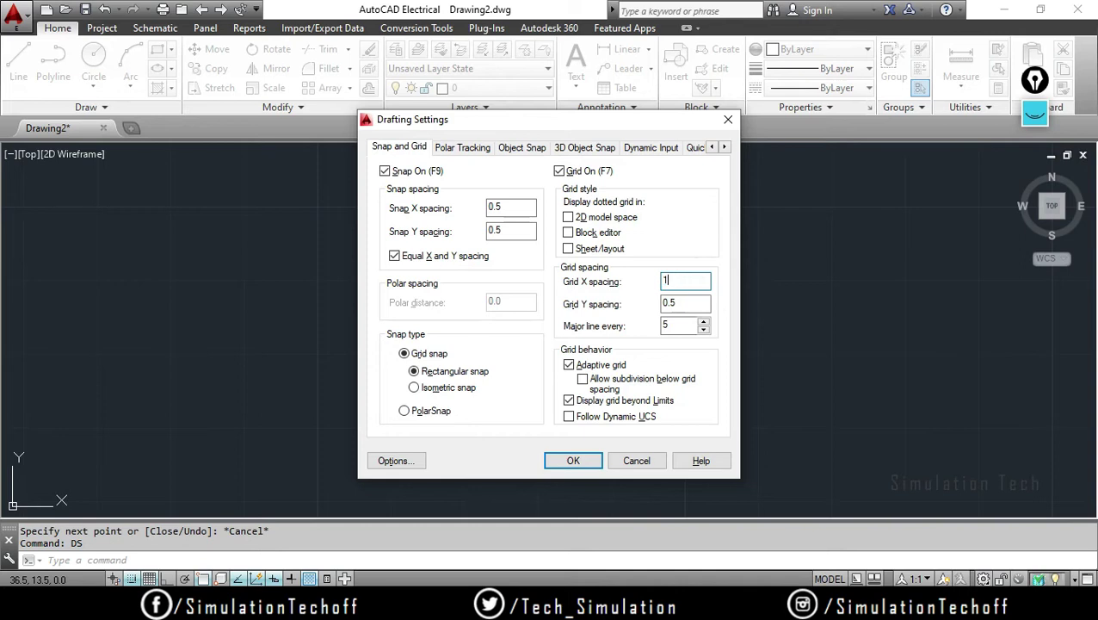
{"action": "type", "text": "1"}
{"action": "key", "text": "Tab"}
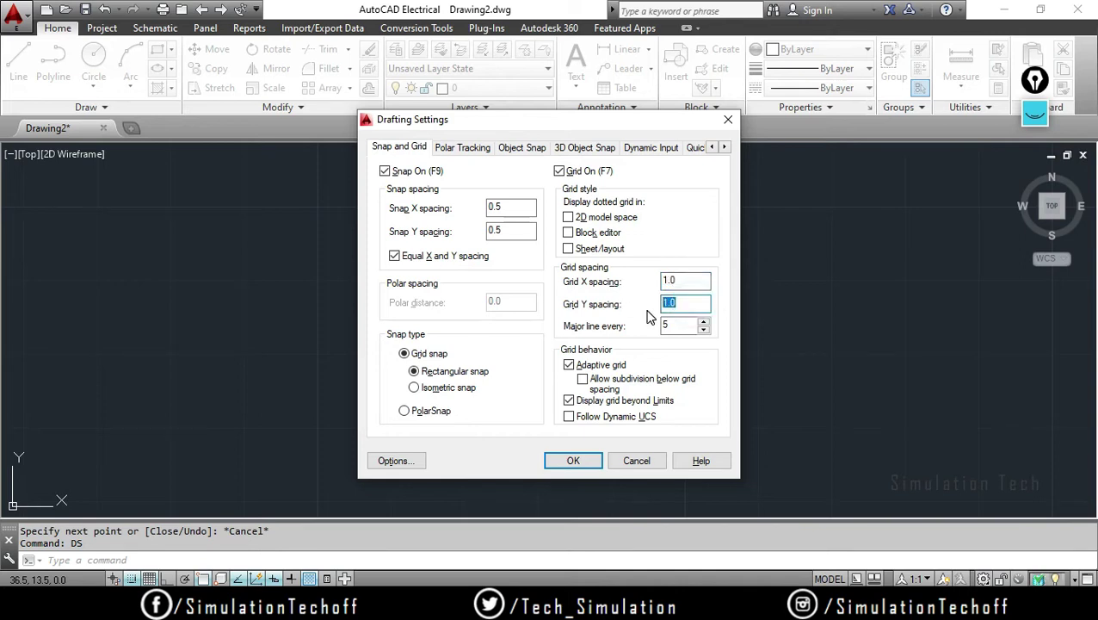
{"action": "left_click", "coordinate": [573, 460]}
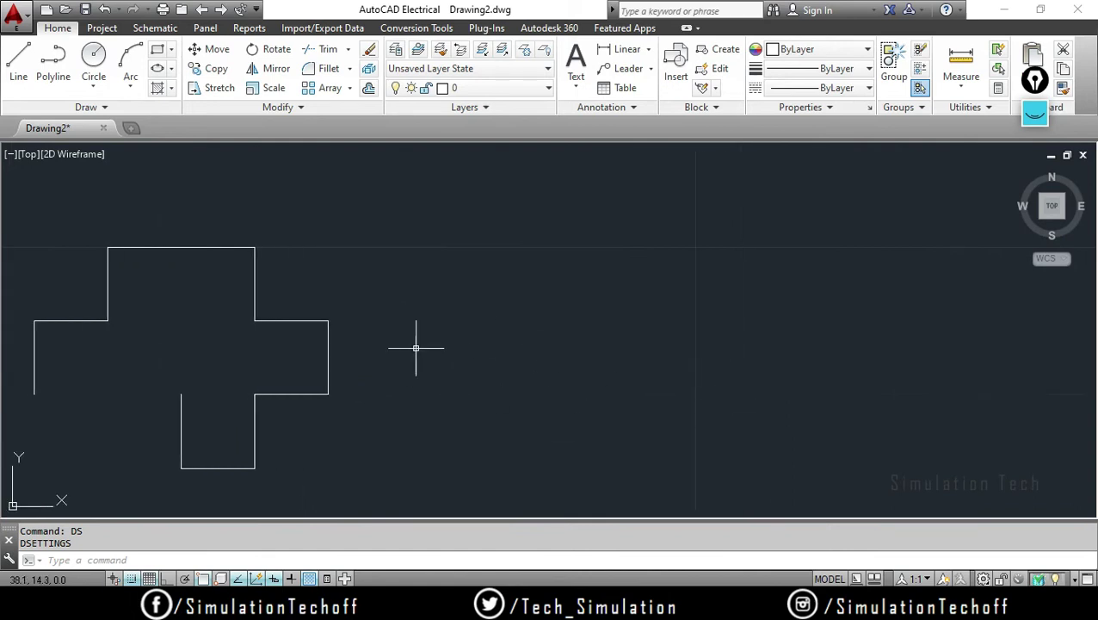
Examine how the stepped outline sits on the grid with the new spacing
{"action": "middle_click_drag", "start_coordinate": [417, 347], "coordinate": [542, 335]}
{"action": "scroll", "coordinate": [542, 336], "scroll_direction": "up", "scroll_amount": 2}
{"action": "scroll", "coordinate": [542, 336], "scroll_direction": "down", "scroll_amount": 5}
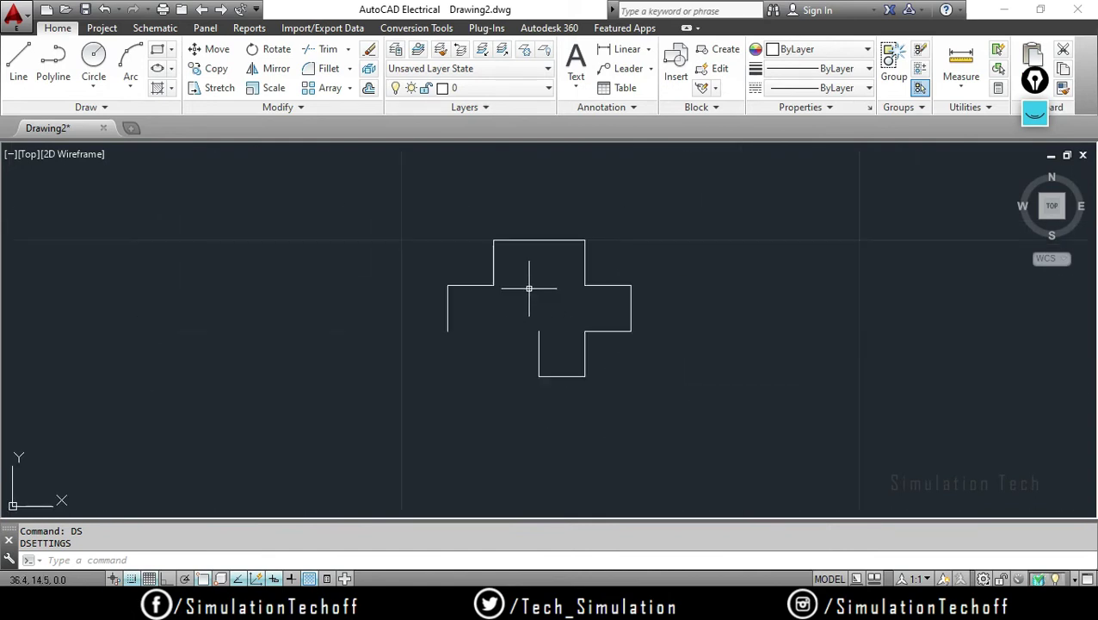
{"action": "scroll", "coordinate": [603, 300], "scroll_direction": "up", "scroll_amount": 1}
{"action": "middle_click_drag", "start_coordinate": [625, 318], "coordinate": [510, 351]}
{"action": "scroll", "coordinate": [451, 338], "scroll_direction": "up", "scroll_amount": 2}
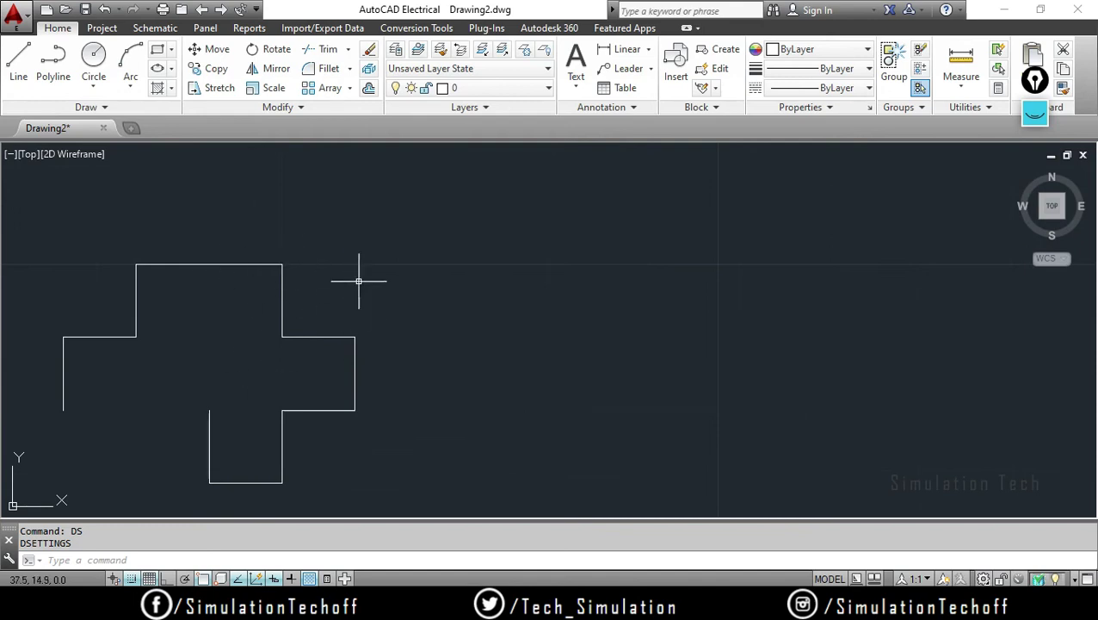
{"action": "scroll", "coordinate": [587, 327], "scroll_direction": "down", "scroll_amount": 2}
{"action": "middle_click_drag", "start_coordinate": [638, 376], "coordinate": [535, 399]}
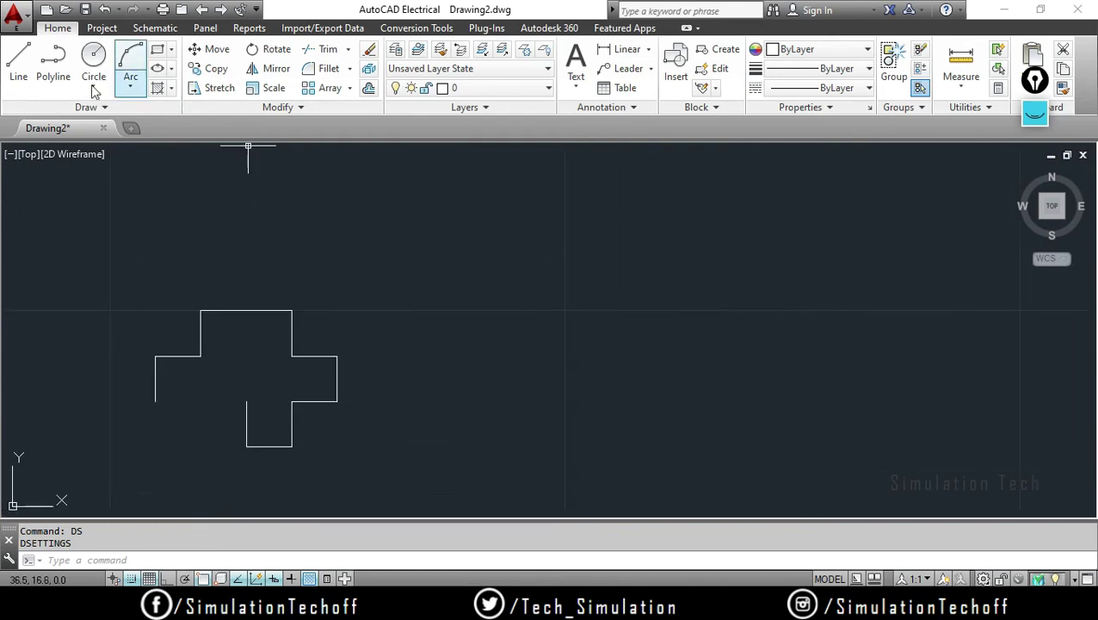
Draw a second open stepped outline to the right of the first, with 0.5-unit steps and a 1.5-unit lower edge
{"action": "left_click", "coordinate": [19, 64]}
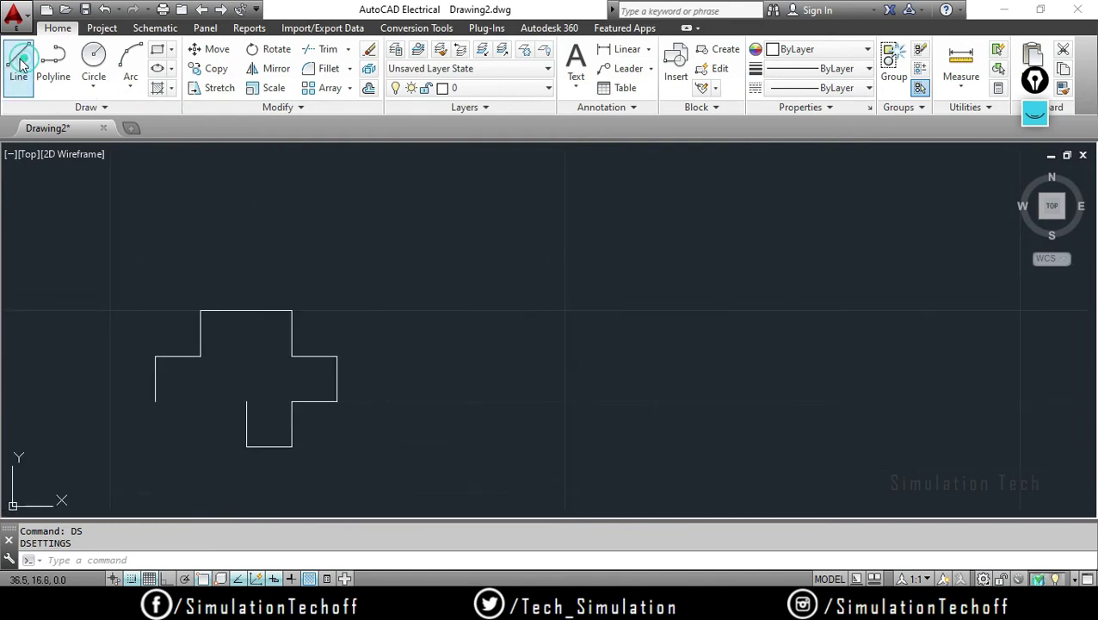
{"action": "left_click", "coordinate": [474, 401]}
{"action": "left_click", "coordinate": [474, 354]}
{"action": "left_click", "coordinate": [520, 355]}
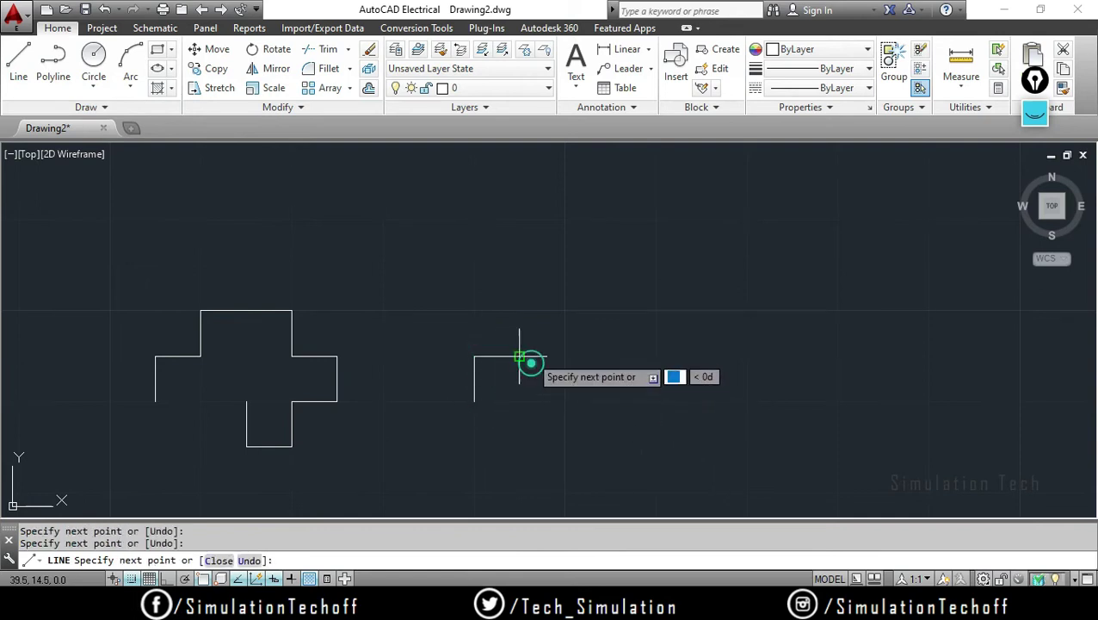
{"action": "left_click", "coordinate": [520, 310]}
{"action": "left_click", "coordinate": [611, 310]}
{"action": "left_click", "coordinate": [611, 355]}
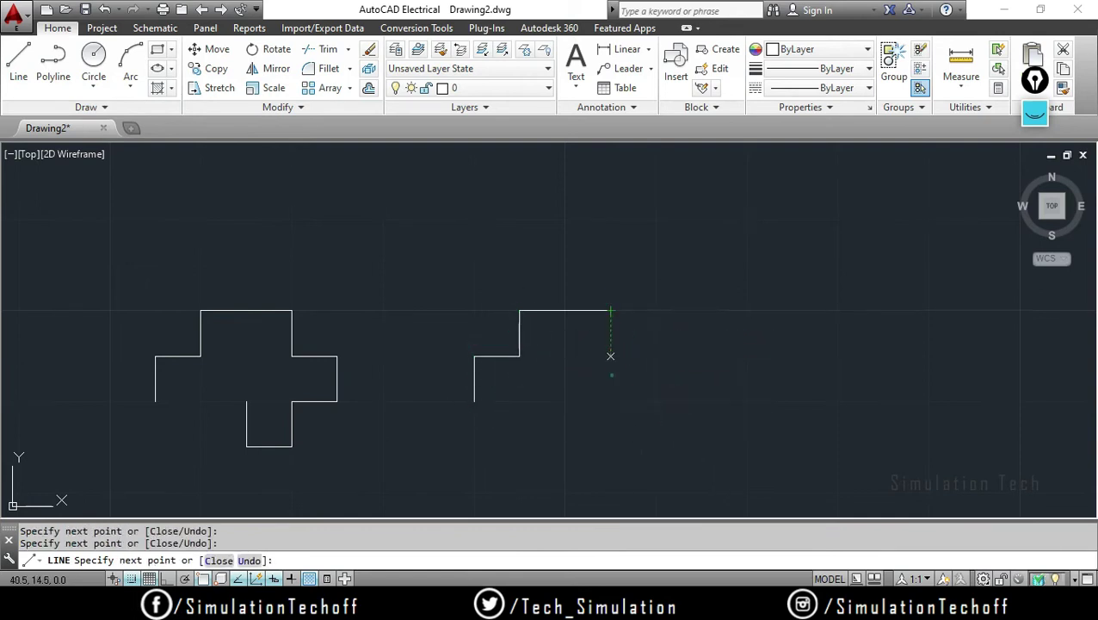
{"action": "left_click", "coordinate": [702, 354]}
{"action": "left_click", "coordinate": [702, 446]}
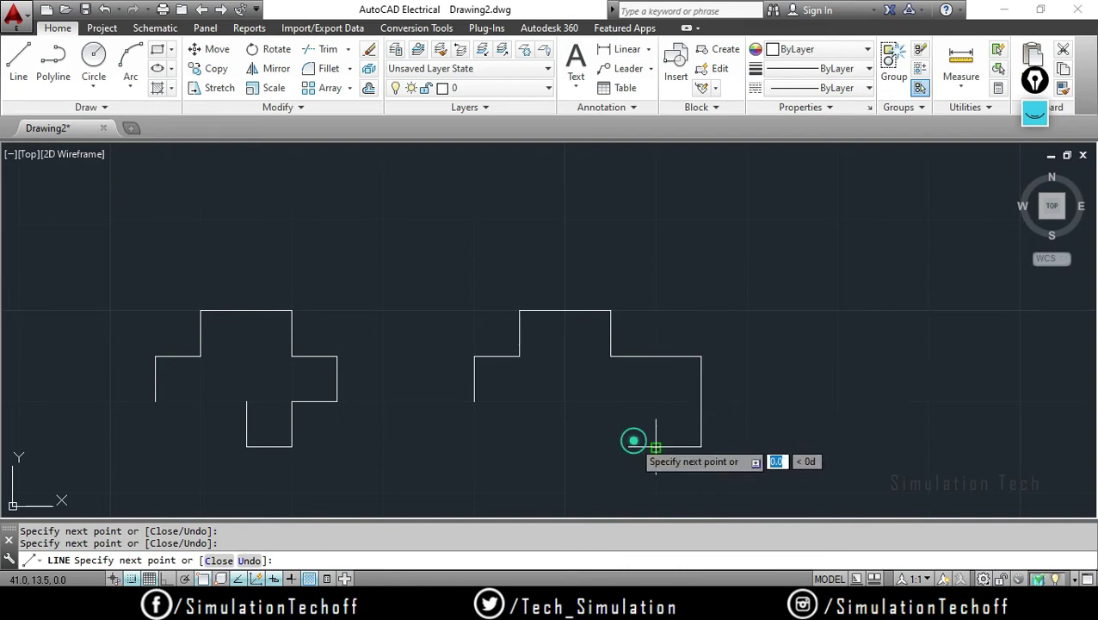
{"action": "left_click", "coordinate": [565, 446]}
{"action": "key", "text": "Escape"}
Set the snap X and Y spacing to 1 in the drafting settings and apply the change
{"action": "middle_click_drag", "start_coordinate": [757, 409], "coordinate": [714, 399]}
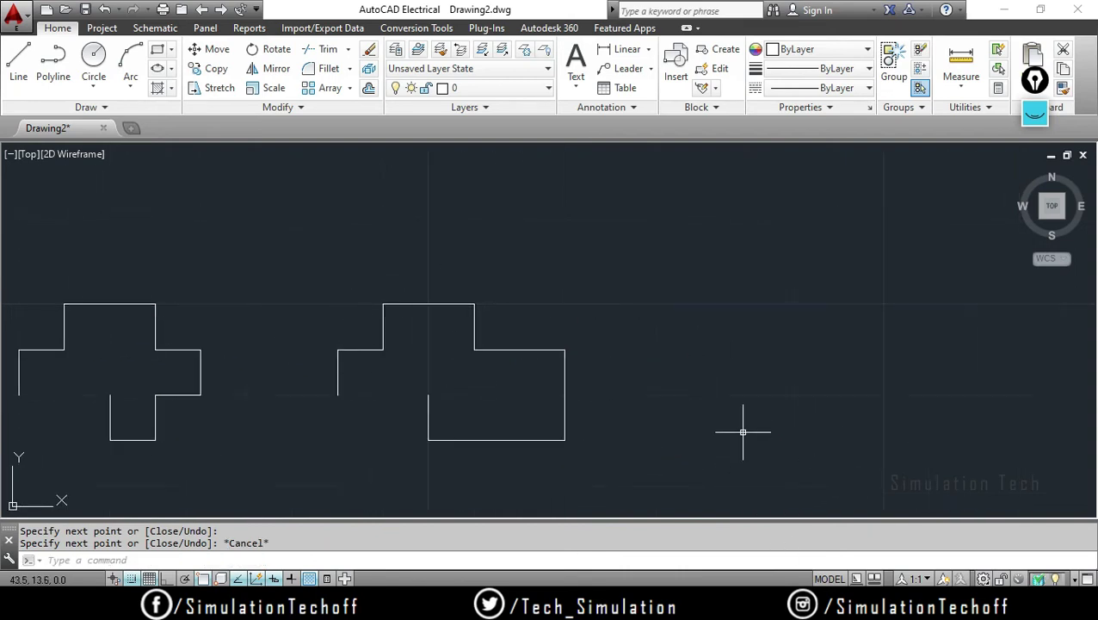
{"action": "type", "text": "DS"}
{"action": "key", "text": "Return"}
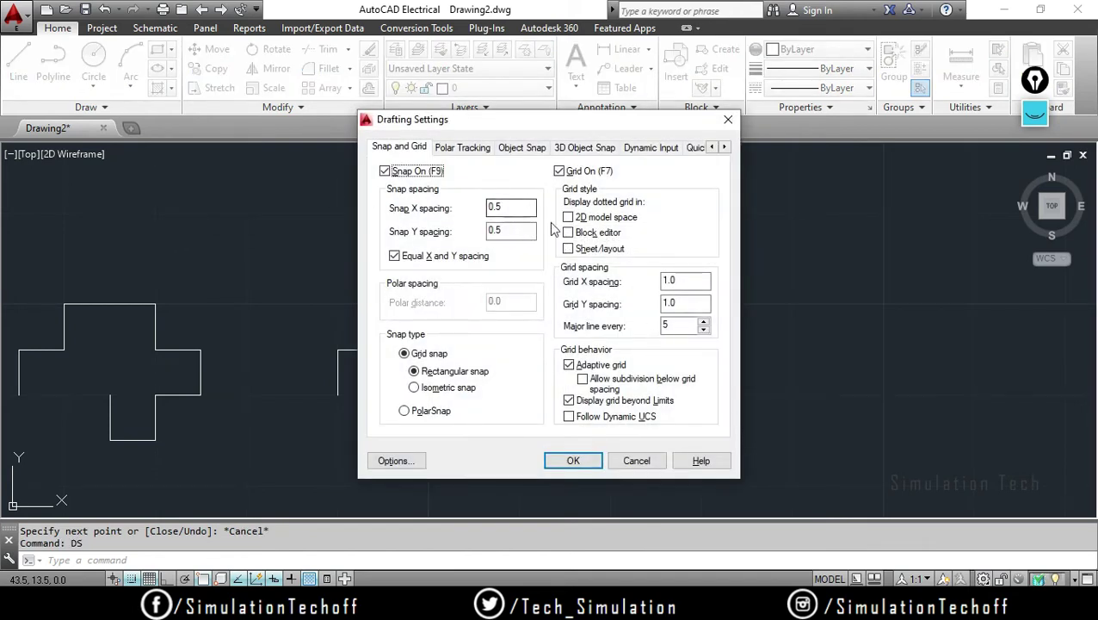
{"action": "double_click", "coordinate": [511, 207]}
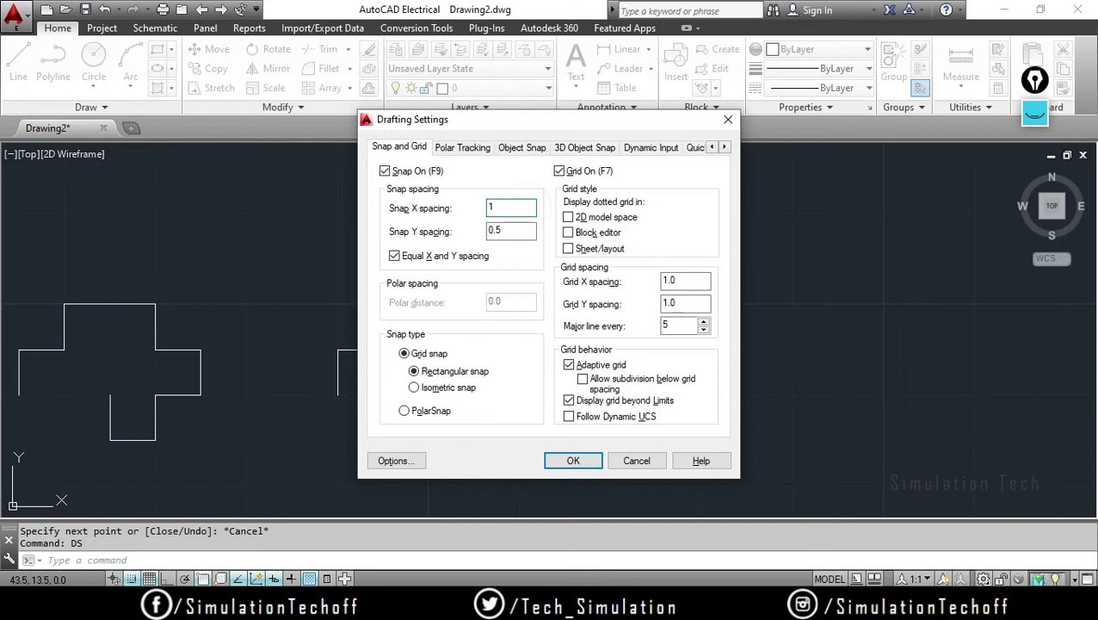
{"action": "type", "text": "1"}
{"action": "double_click", "coordinate": [511, 230]}
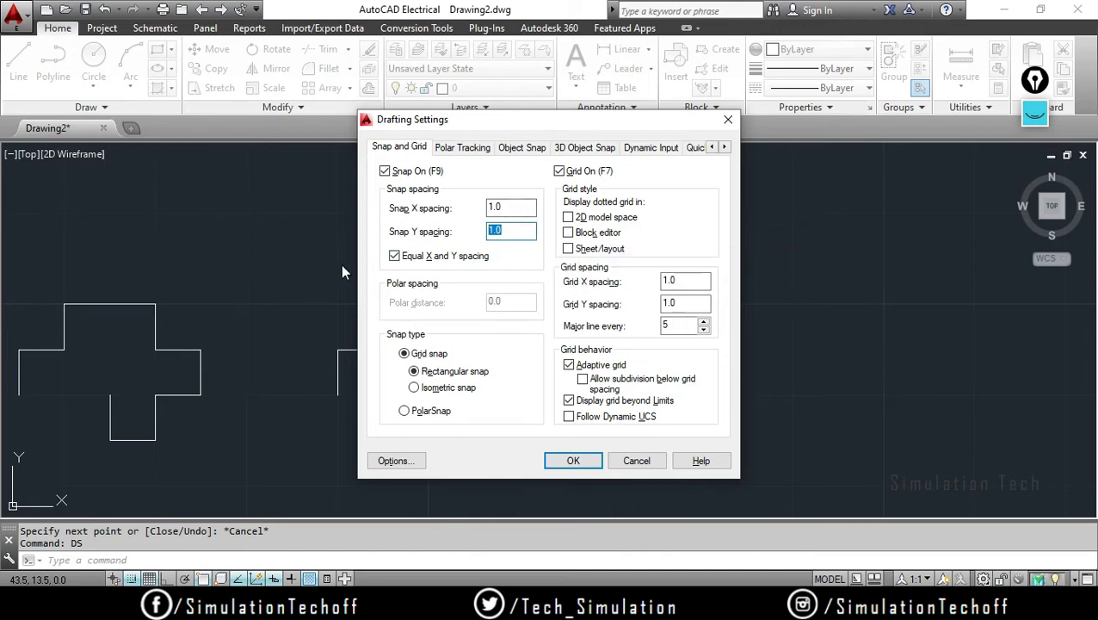
{"action": "left_click", "coordinate": [566, 459]}
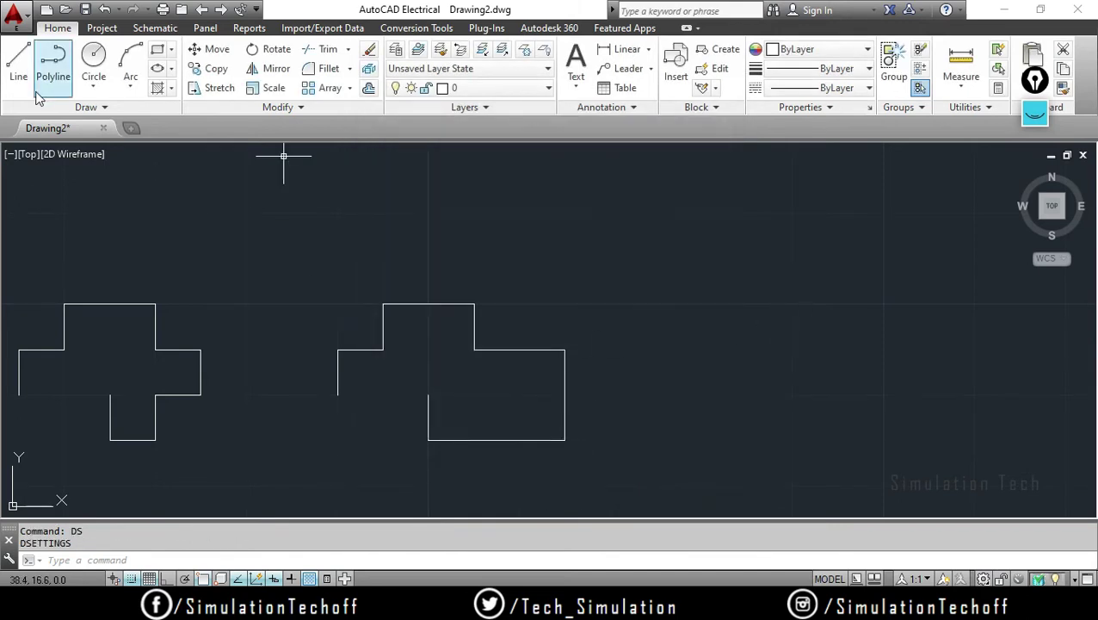
Draw an open square-wave outline with 1-unit segments and two raised sections to the right of the second stepped outline
{"action": "left_click", "coordinate": [19, 77]}
{"action": "left_click", "coordinate": [701, 303]}
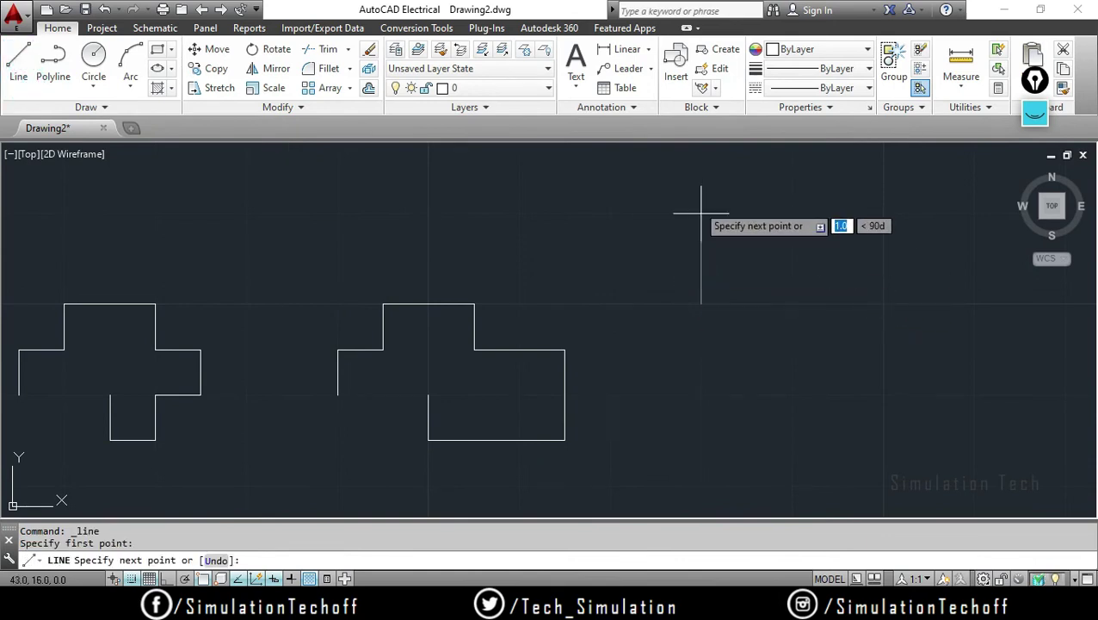
{"action": "left_click", "coordinate": [700, 212]}
{"action": "left_click", "coordinate": [792, 212]}
{"action": "left_click", "coordinate": [791, 303]}
{"action": "left_click", "coordinate": [883, 303]}
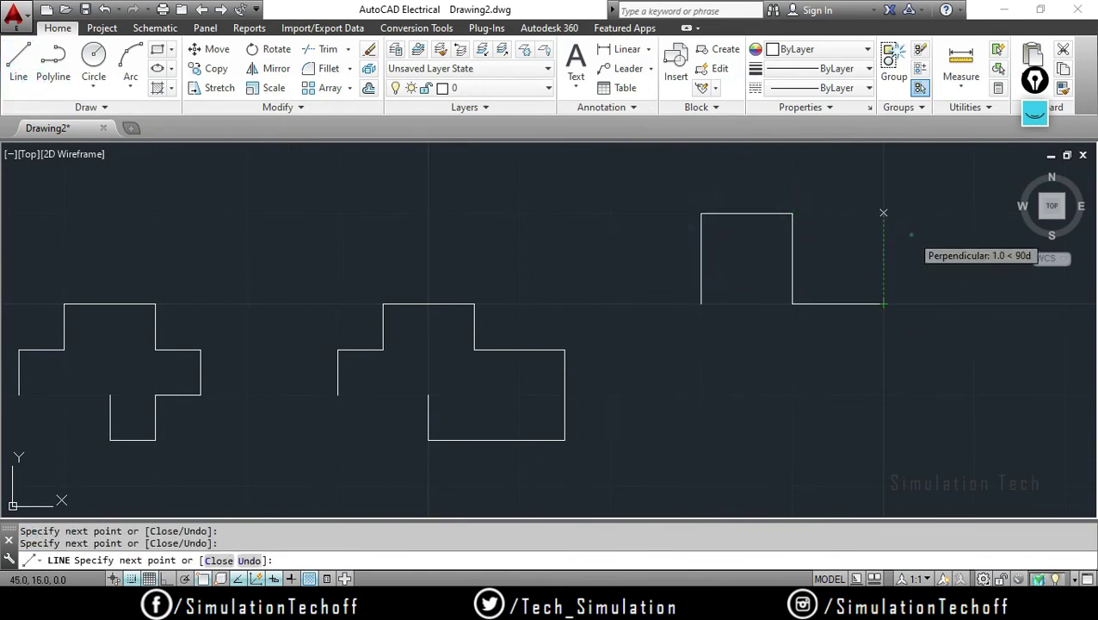
{"action": "left_click", "coordinate": [883, 212]}
{"action": "left_click", "coordinate": [974, 213]}
{"action": "left_click", "coordinate": [975, 303]}
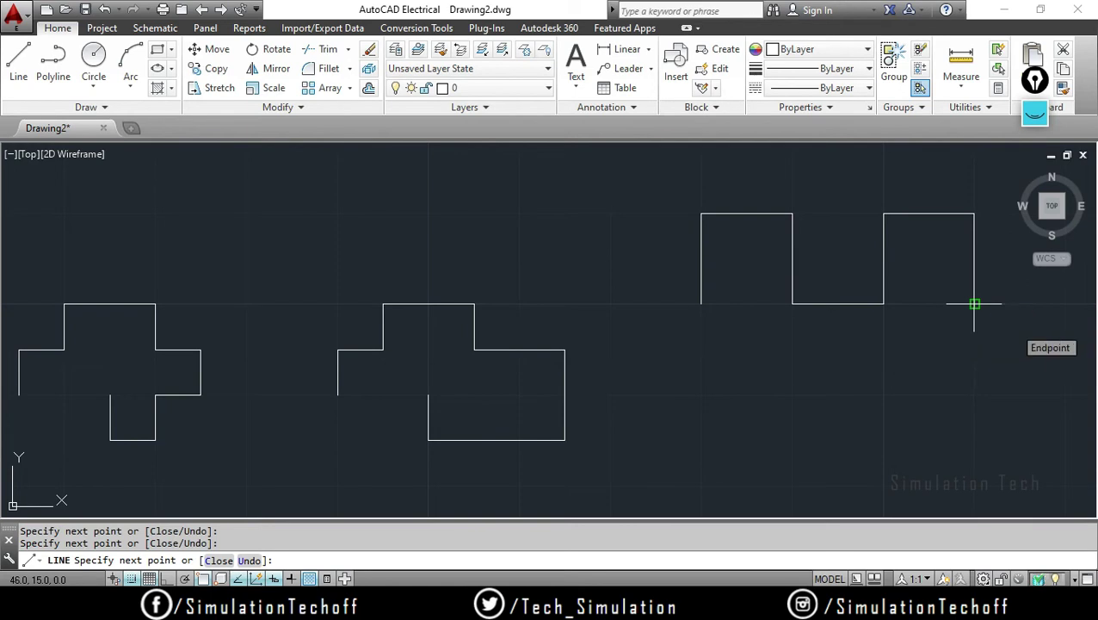
{"action": "key", "text": "Return"}
Erase all three line outlines from the drawing
{"action": "scroll", "coordinate": [443, 398], "scroll_direction": "down", "scroll_amount": 2}
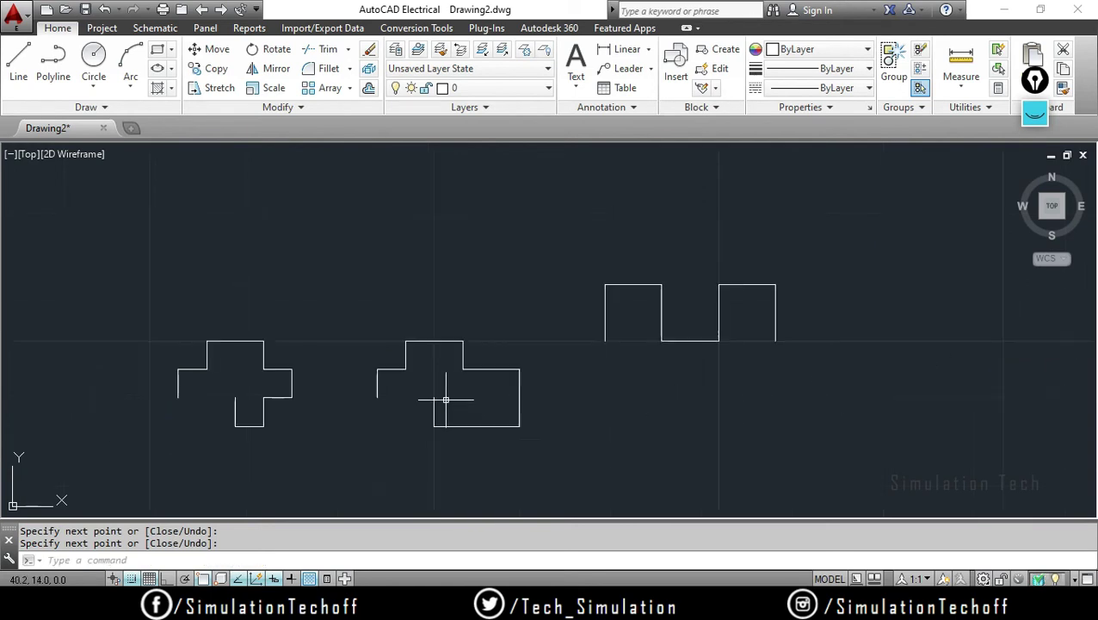
{"action": "middle_click_drag", "start_coordinate": [385, 410], "coordinate": [417, 371]}
{"action": "left_click", "coordinate": [138, 237]}
{"action": "left_click", "coordinate": [916, 457]}
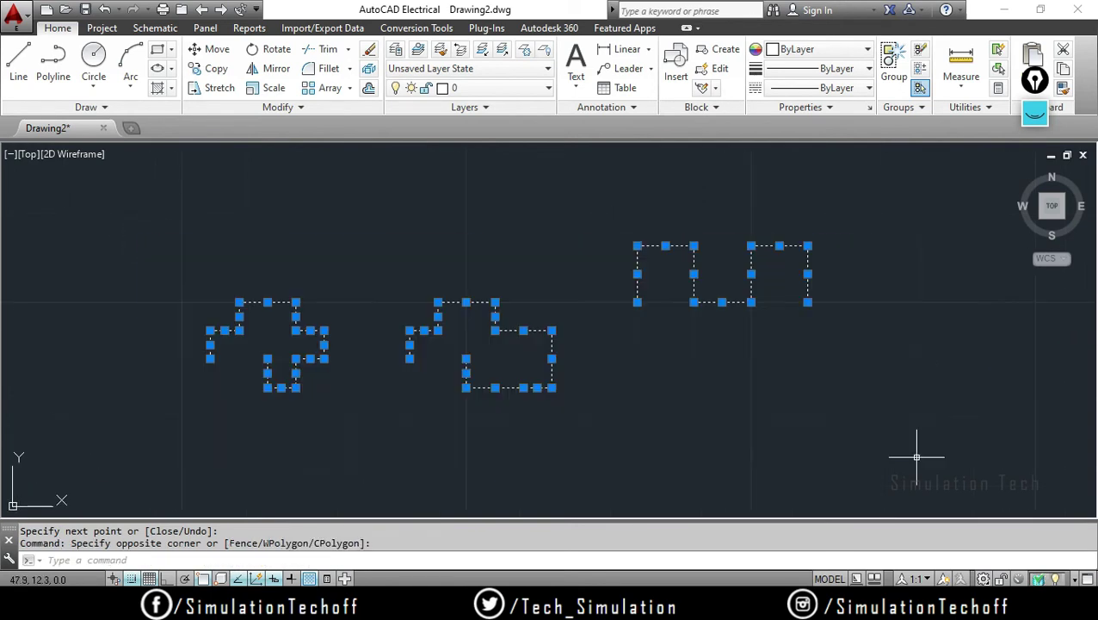
{"action": "key", "text": "Delete"}
Set the grid snap type to Isometric snap in the drafting settings and apply the change
{"action": "type", "text": "d"}
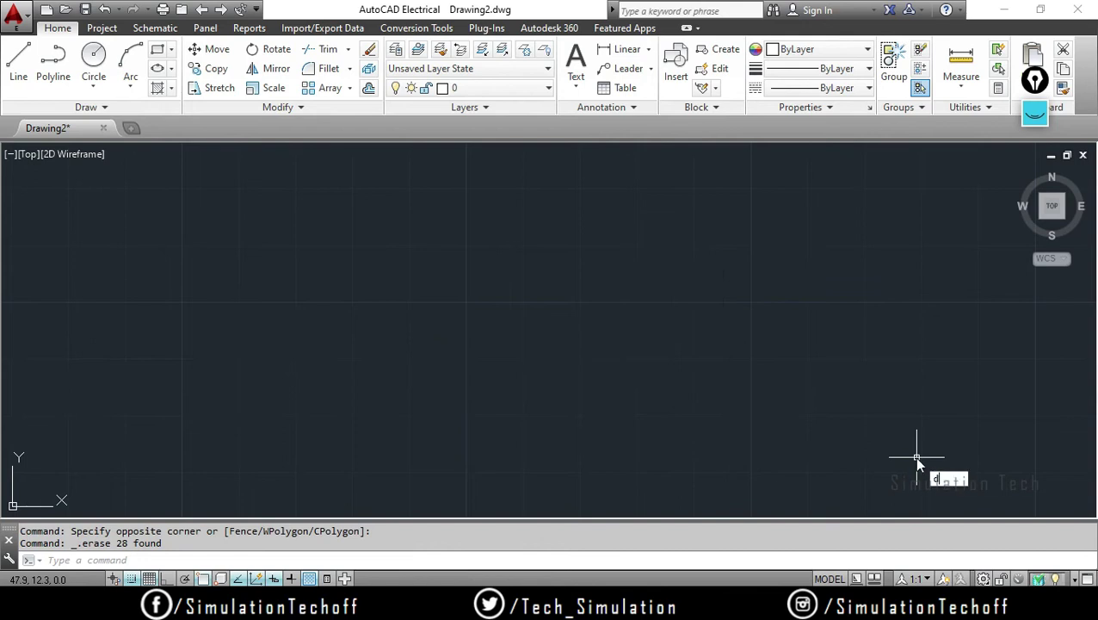
{"action": "type", "text": "s"}
{"action": "key", "text": "Return"}
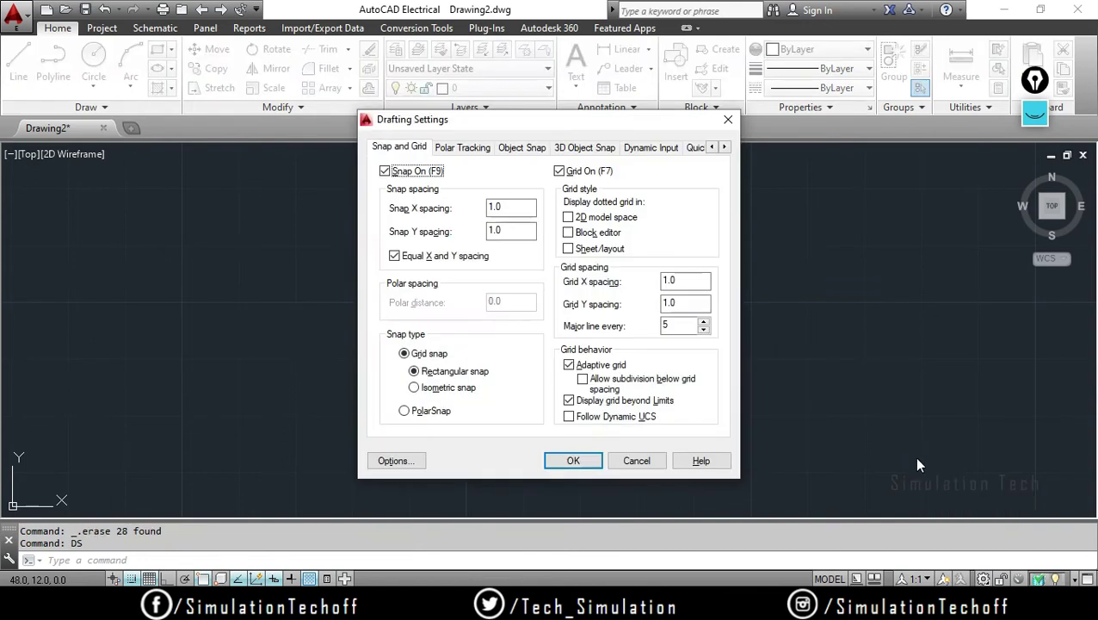
{"action": "left_click", "coordinate": [505, 229]}
{"action": "left_click", "coordinate": [413, 388]}
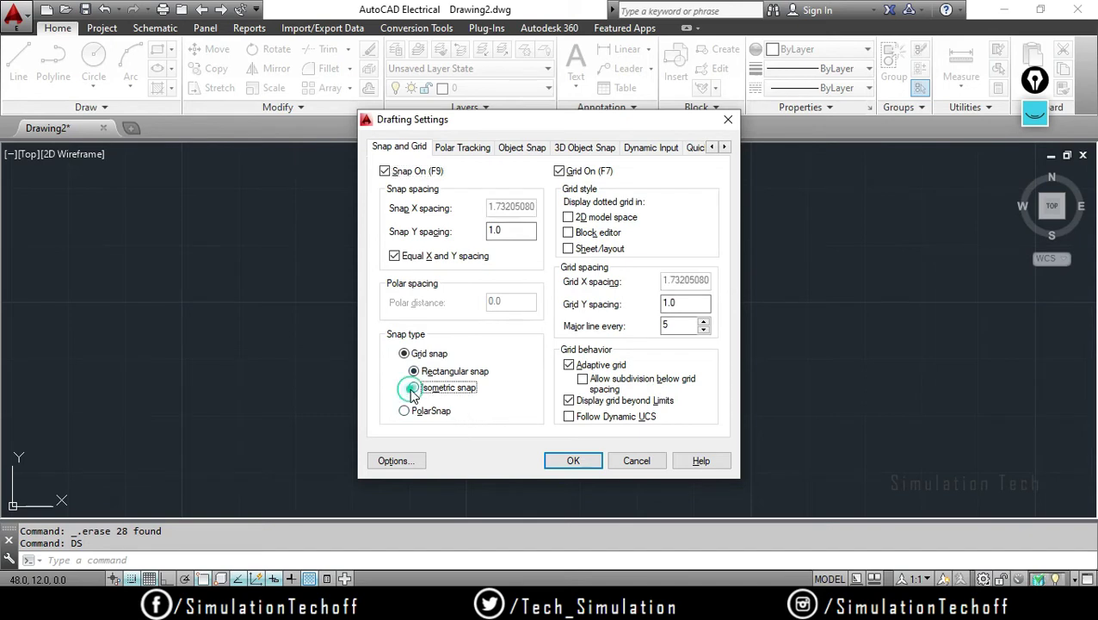
{"action": "left_click", "coordinate": [564, 460]}
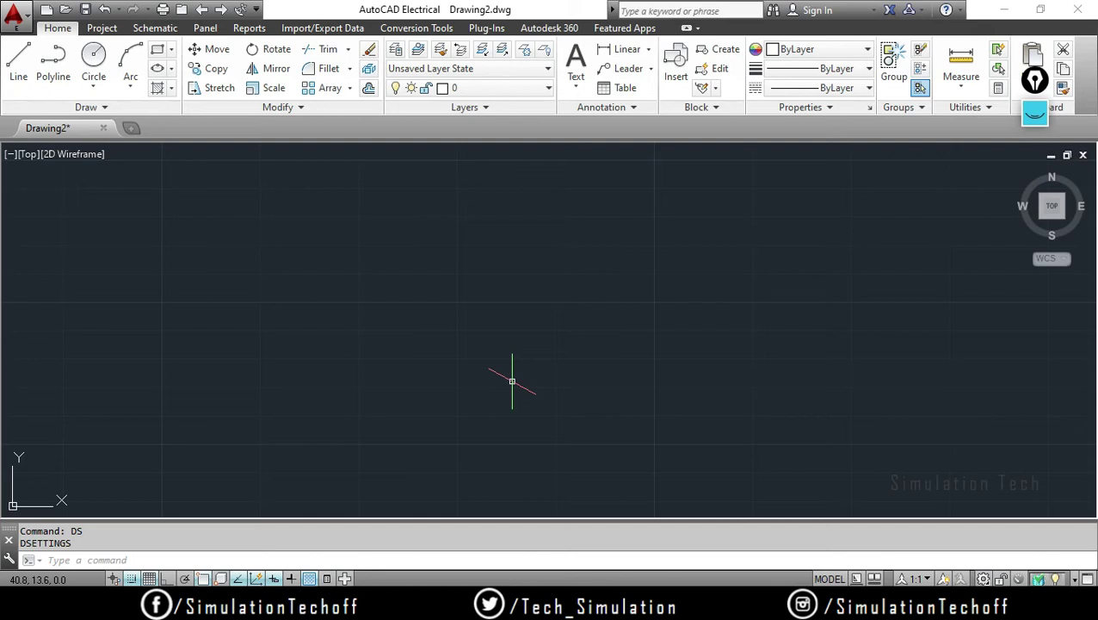
Cycle the crosshair repeatedly through the top, right and left isoplanes, finishing on the top isoplane
{"action": "key", "text": "F5"}
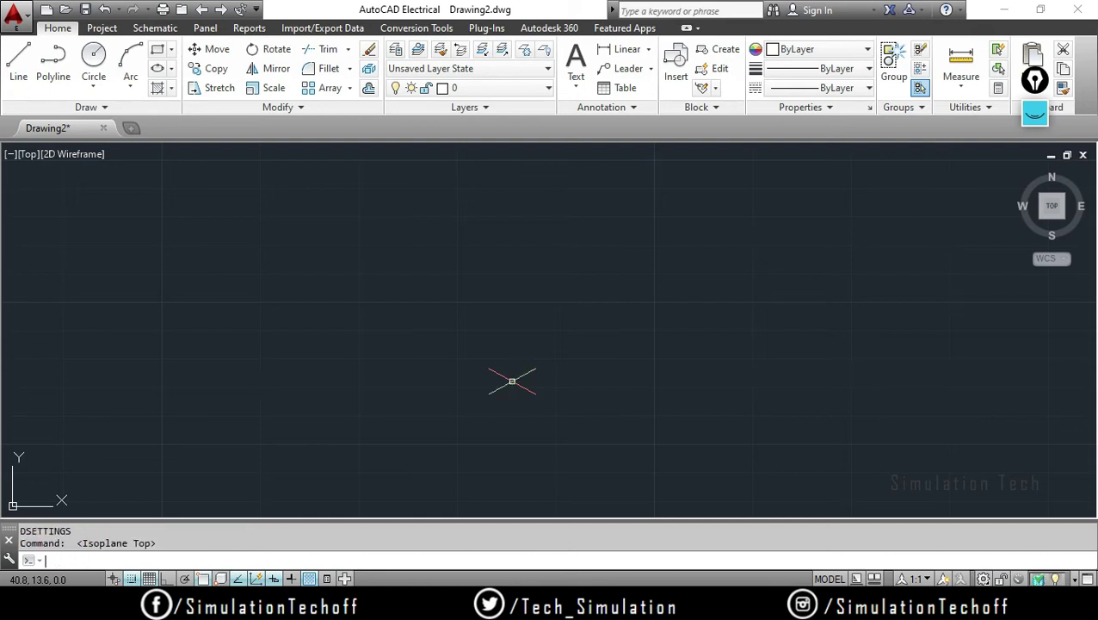
{"action": "key", "text": "F5"}
{"action": "key", "text": "F5"}
{"action": "key", "text": "F5"}
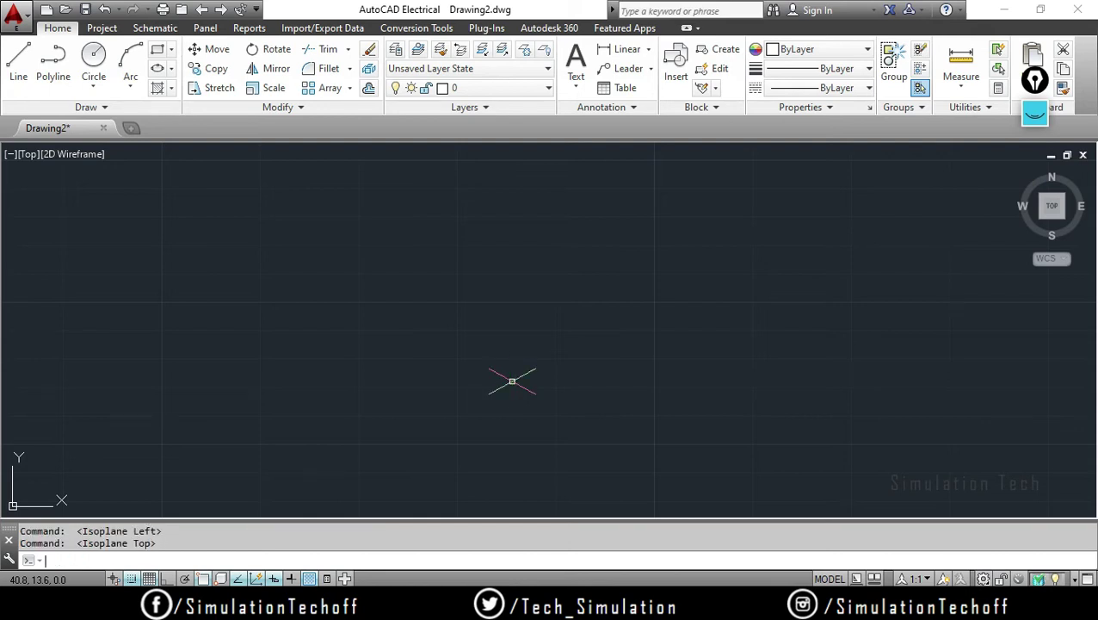
{"action": "key", "text": "F5"}
{"action": "key", "text": "F5"}
{"action": "key", "text": "F5"}
{"action": "key", "text": "F5"}
{"action": "key", "text": "F5"}
{"action": "key", "text": "F5"}
{"action": "key", "text": "F5"}
{"action": "key", "text": "F5"}
{"action": "key", "text": "F5"}
{"action": "key", "text": "F5"}
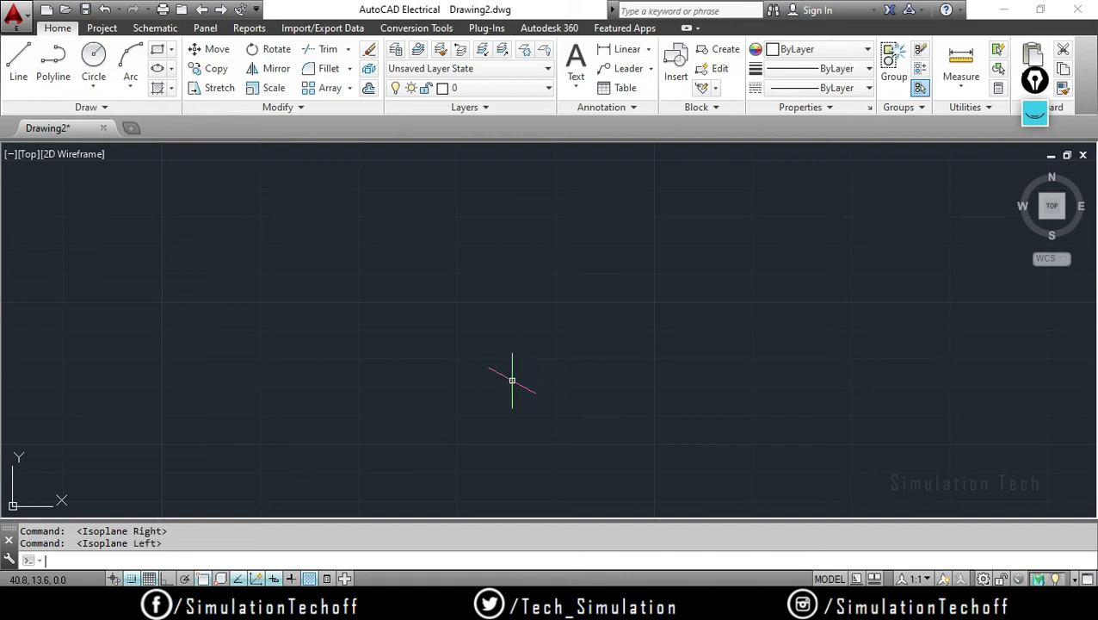
{"action": "key", "text": "F5"}
{"action": "key", "text": "F5"}
{"action": "key", "text": "F5"}
{"action": "key", "text": "F5"}
{"action": "key", "text": "F5"}
{"action": "key", "text": "F5"}
{"action": "key", "text": "F5"}
{"action": "key", "text": "F5"}
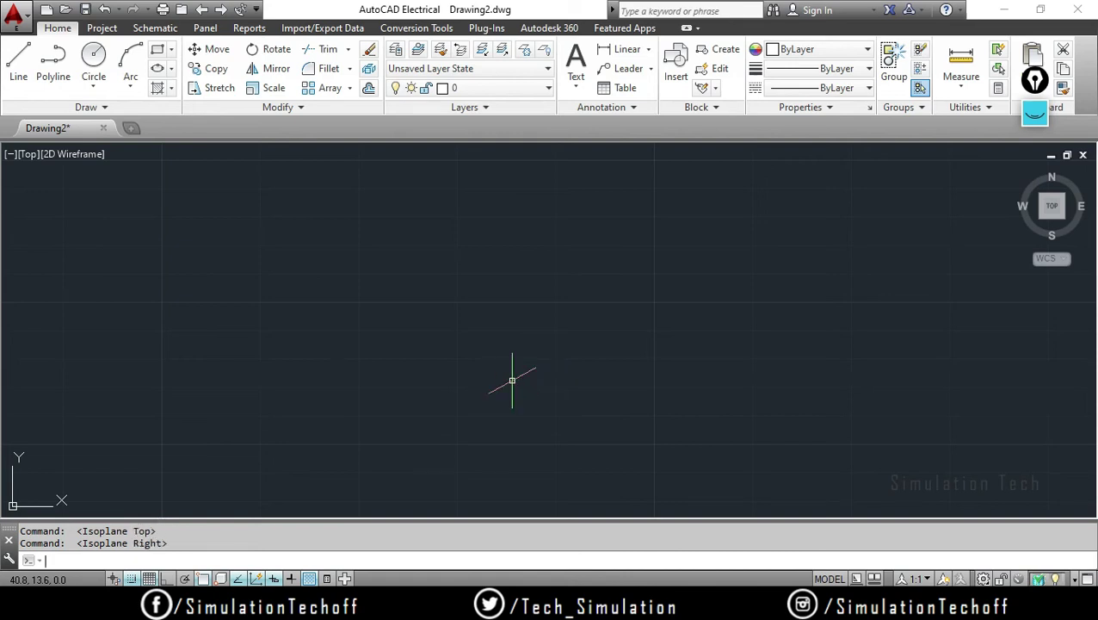
{"action": "key", "text": "F5"}
{"action": "key", "text": "F5"}
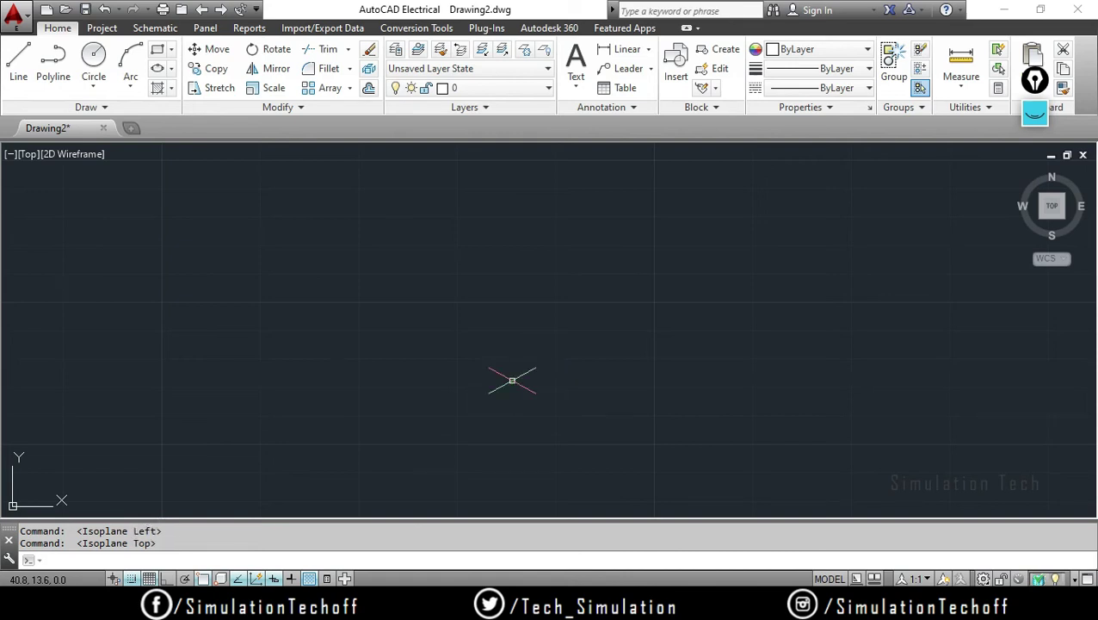
Set the grid snap type back to Rectangular snap in the drafting settings and apply the change
{"action": "type", "text": "ds"}
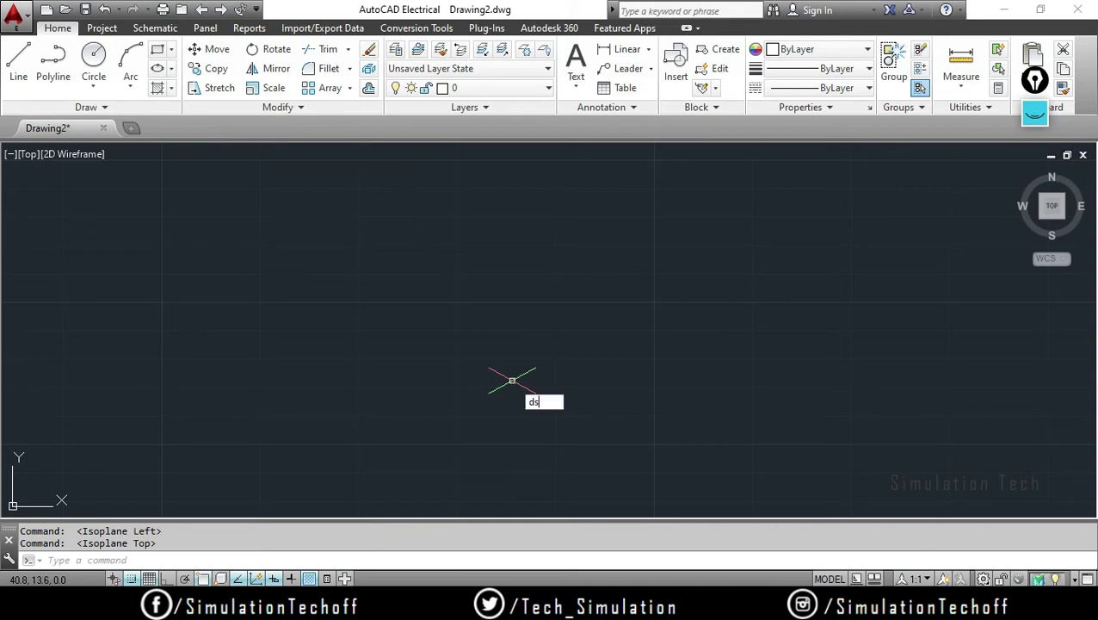
{"action": "key", "text": "Return"}
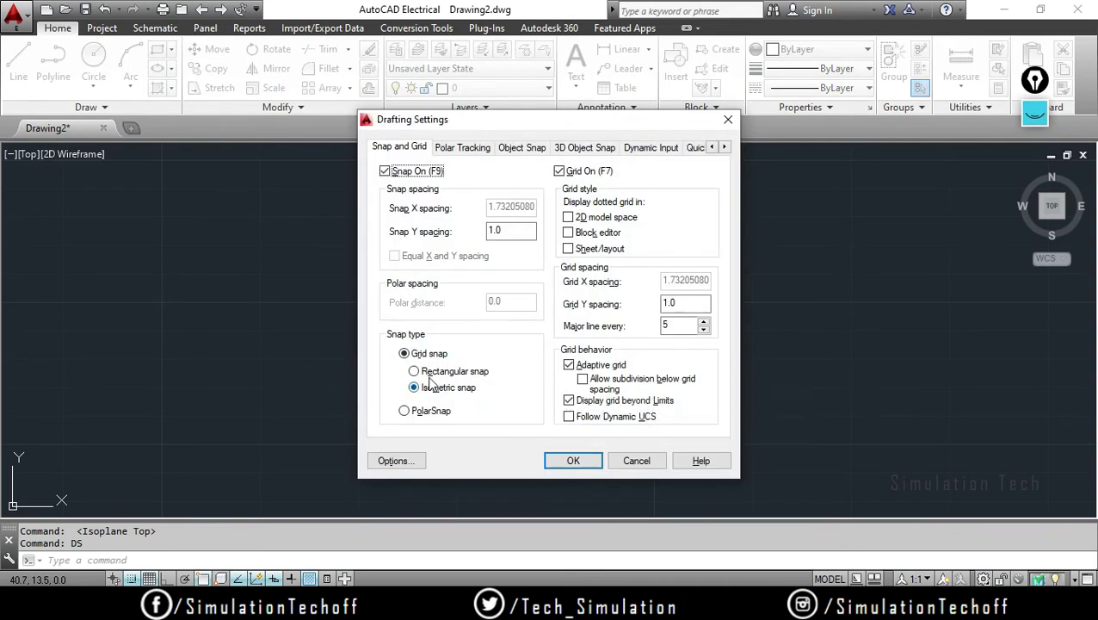
{"action": "left_click", "coordinate": [414, 371]}
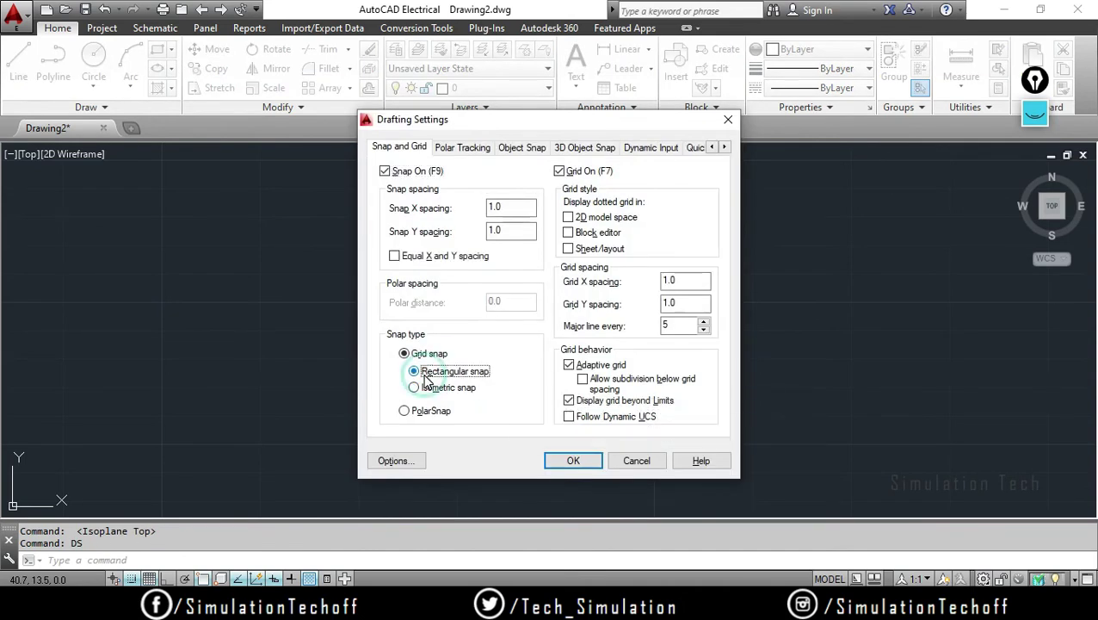
{"action": "left_click", "coordinate": [559, 462]}
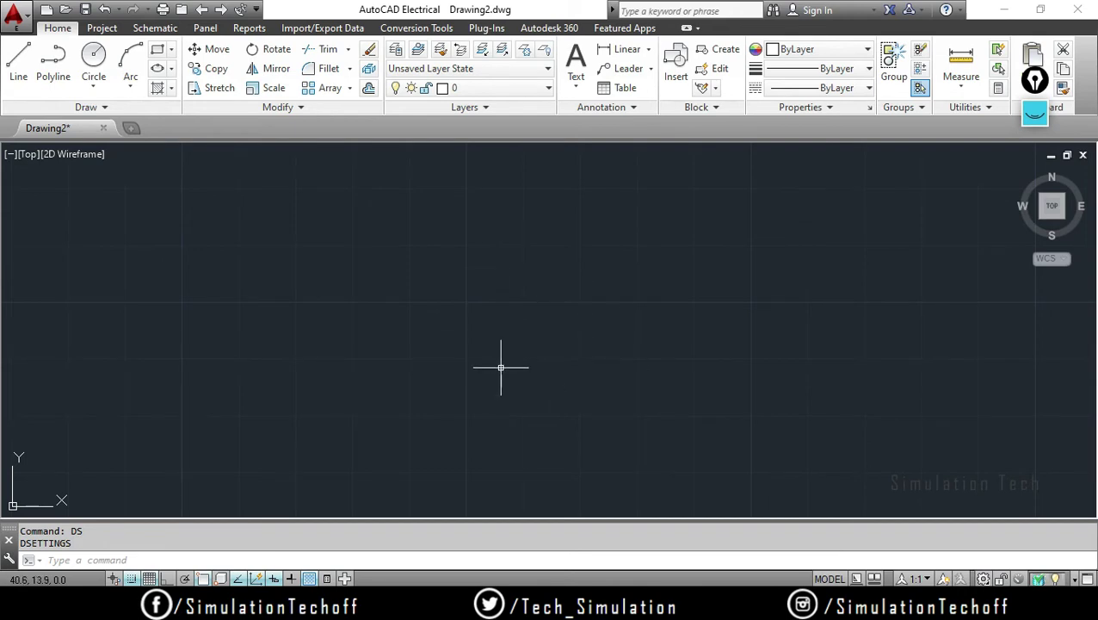
Enable the dotted grid for 2D model space in the drafting settings and apply the change
{"action": "type", "text": "ds"}
{"action": "key", "text": "Return"}
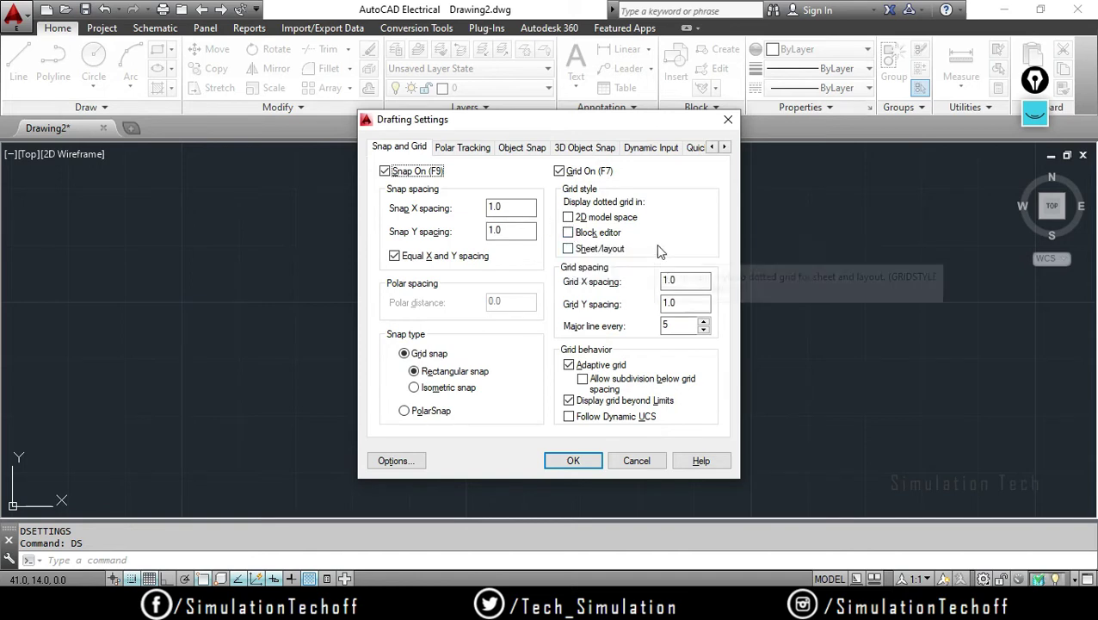
{"action": "left_click", "coordinate": [569, 218]}
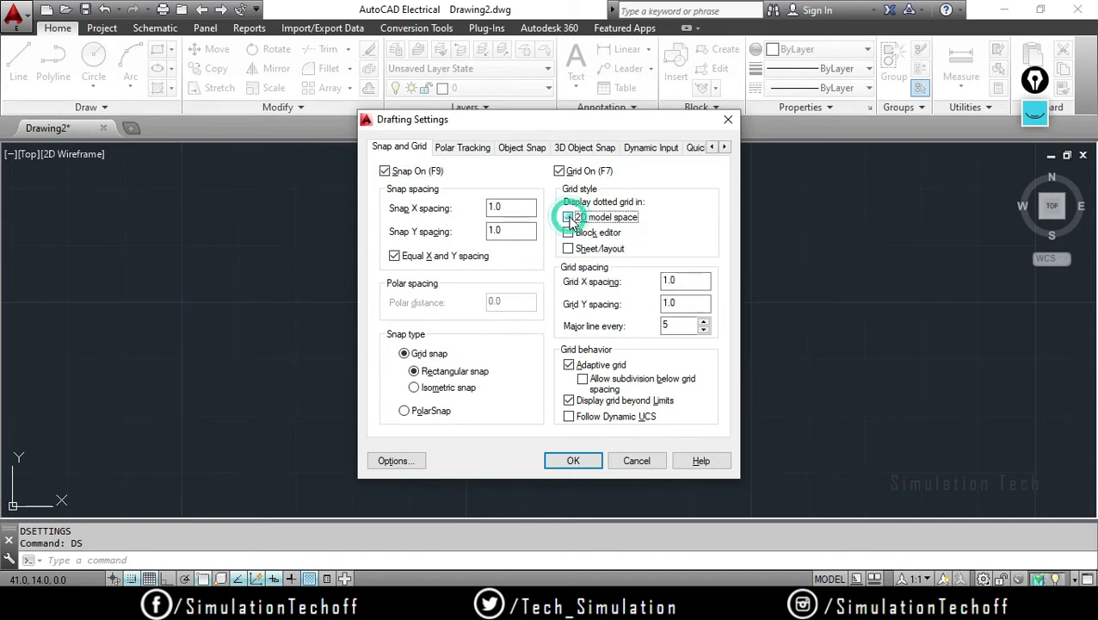
{"action": "left_click", "coordinate": [576, 460]}
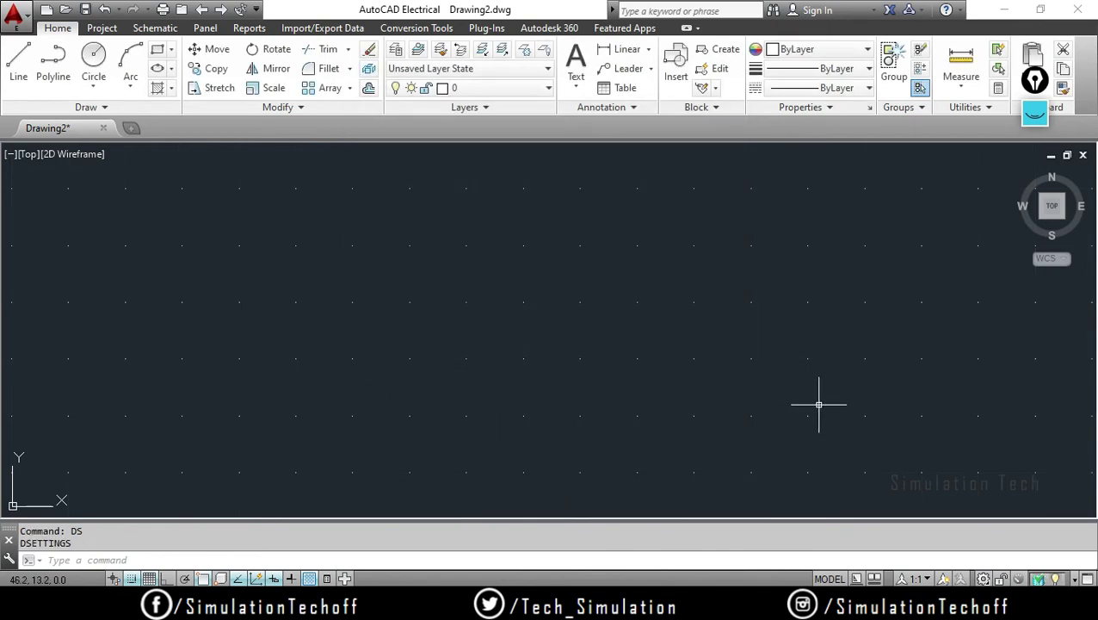
Draw a chain of lines on the dotted grid, using 1- and 2-unit horizontal and vertical segments plus two diagonals
{"action": "left_click", "coordinate": [19, 62]}
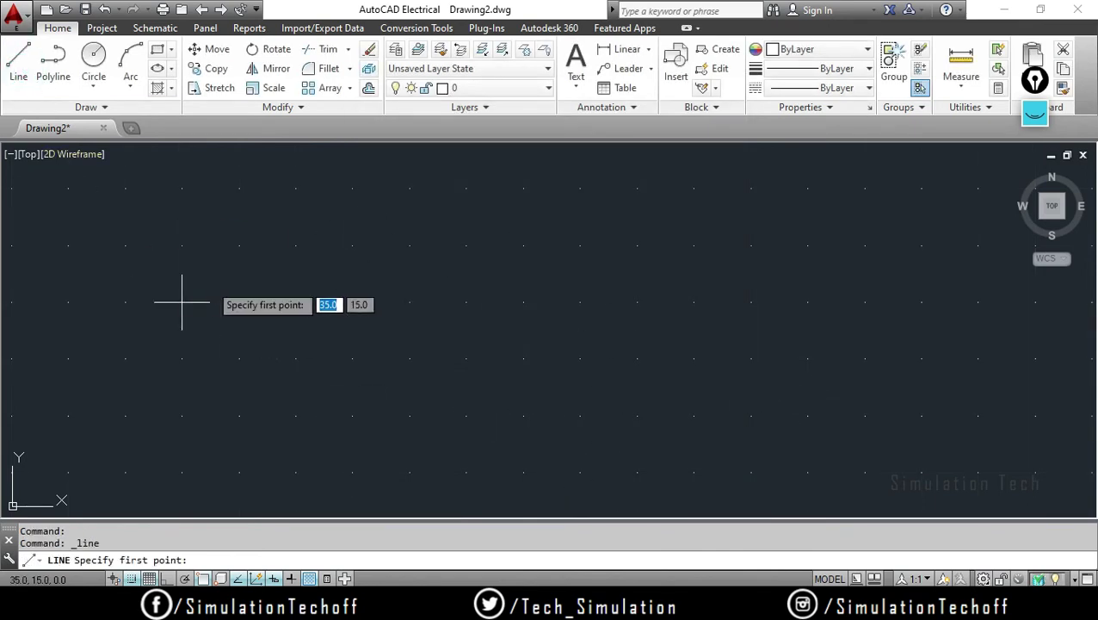
{"action": "left_click", "coordinate": [353, 301]}
{"action": "left_click", "coordinate": [352, 246]}
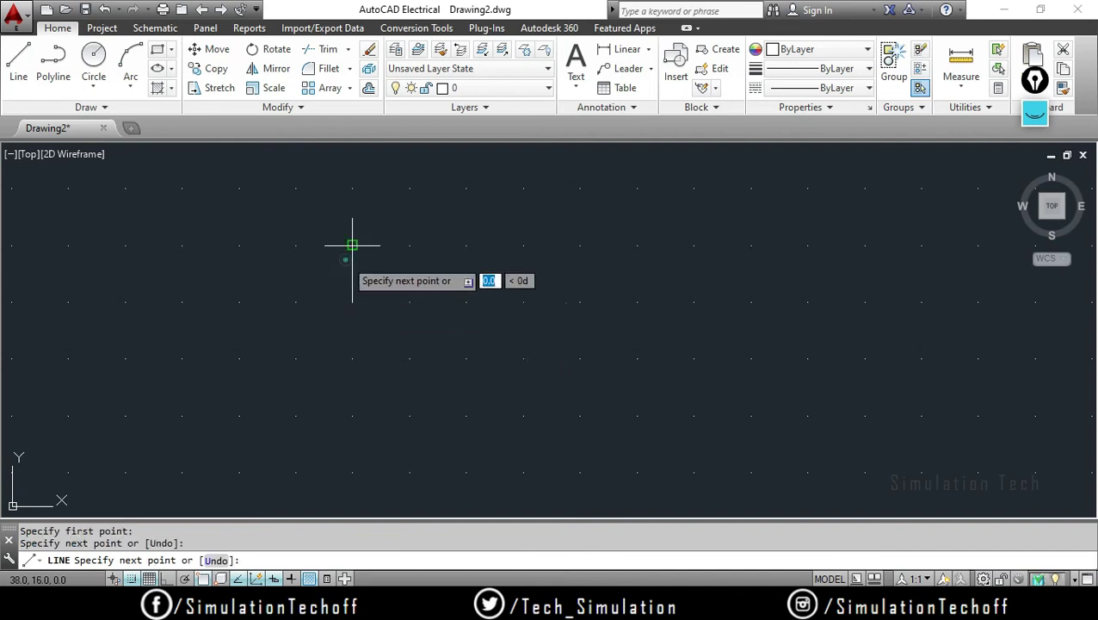
{"action": "left_click", "coordinate": [409, 246]}
{"action": "left_click", "coordinate": [410, 301]}
{"action": "left_click", "coordinate": [523, 301]}
{"action": "left_click", "coordinate": [523, 246]}
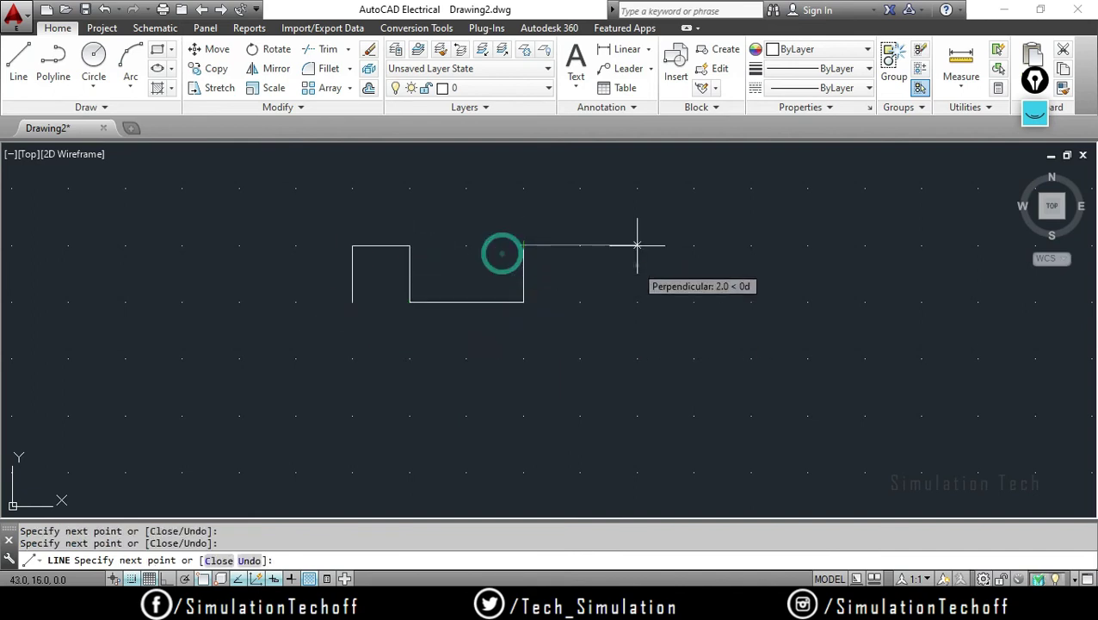
{"action": "left_click", "coordinate": [637, 246]}
{"action": "left_click", "coordinate": [637, 358]}
{"action": "left_click", "coordinate": [752, 302]}
{"action": "left_click", "coordinate": [751, 246]}
{"action": "left_click", "coordinate": [865, 359]}
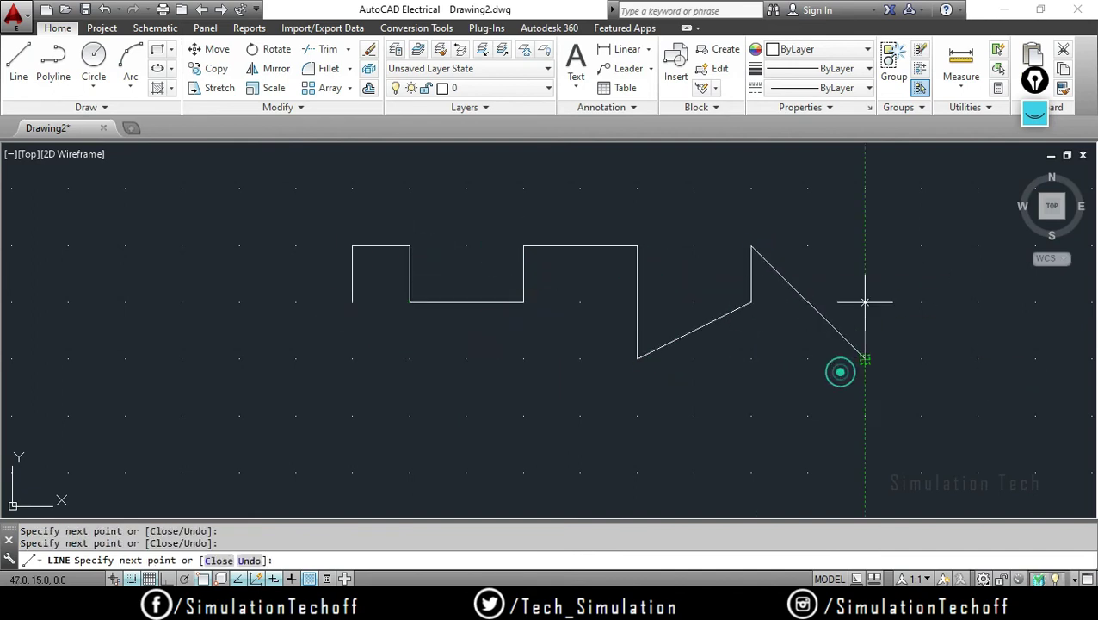
{"action": "left_click", "coordinate": [865, 246]}
{"action": "key", "text": "Escape"}
Erase the whole chain of lines from the dotted grid
{"action": "left_click", "coordinate": [946, 430]}
{"action": "left_click", "coordinate": [146, 191]}
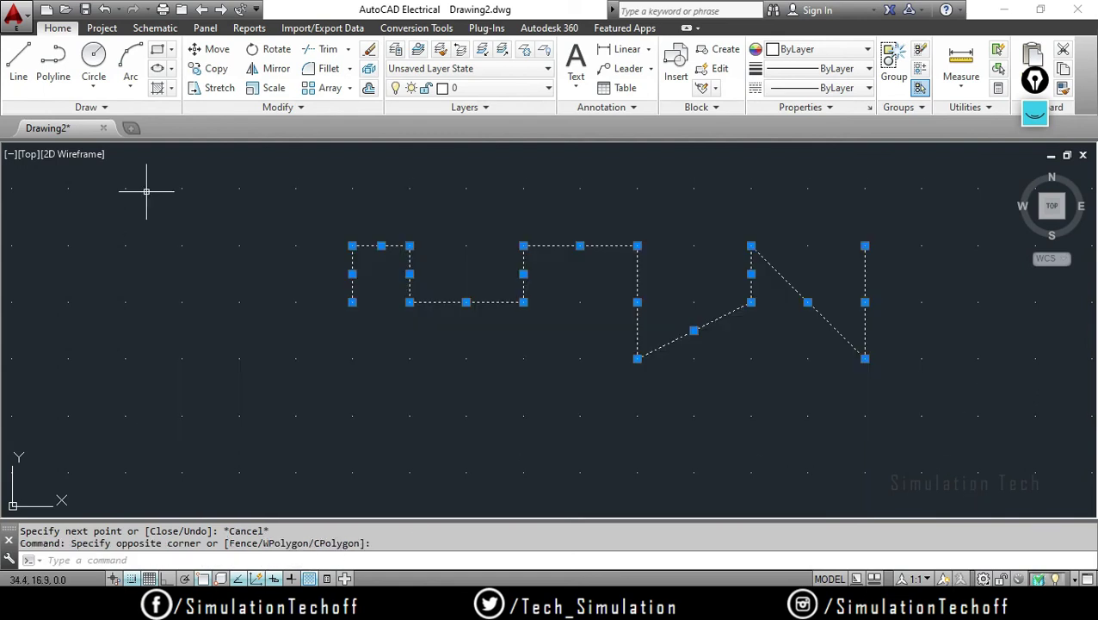
{"action": "key", "text": "Delete"}
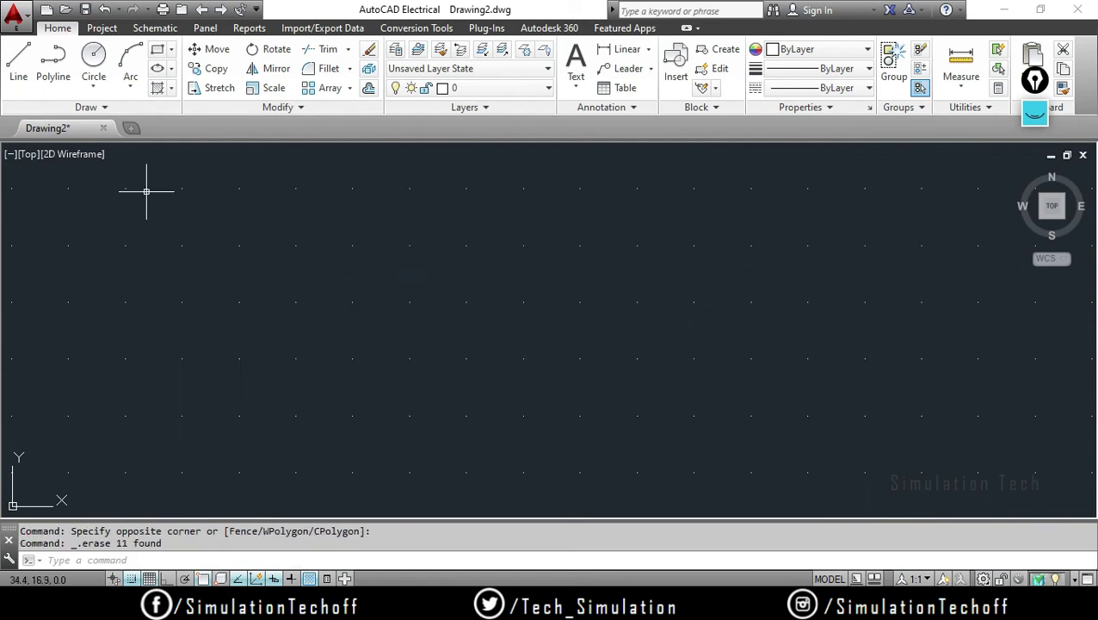
Disable the dotted grid for 2D model space in the drafting settings and apply the change
{"action": "type", "text": "DS"}
{"action": "key", "text": "Return"}
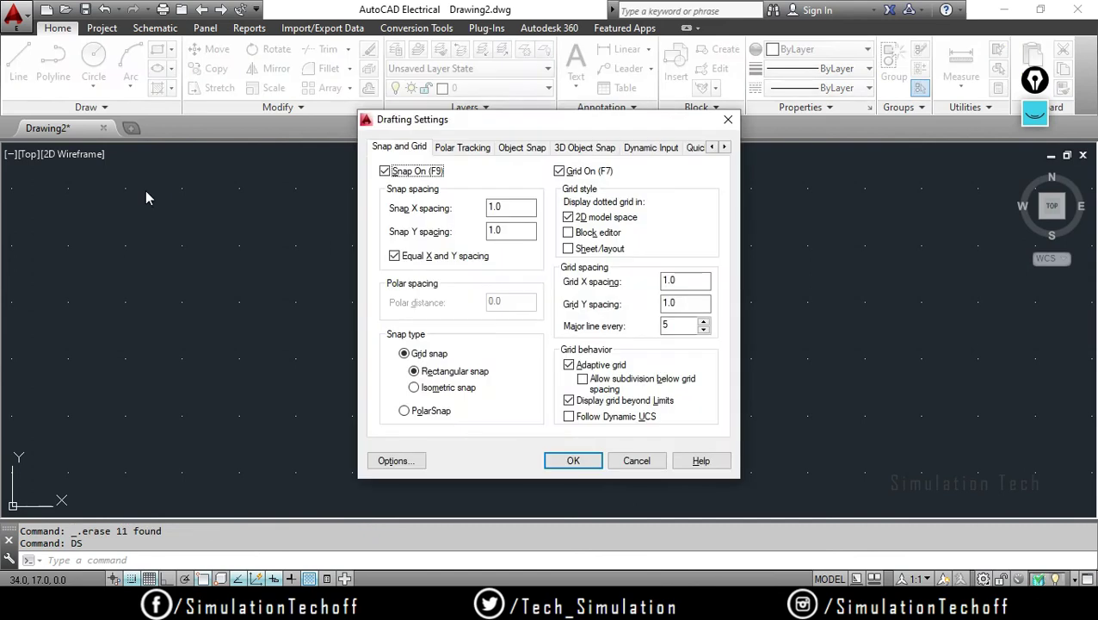
{"action": "left_click", "coordinate": [568, 217]}
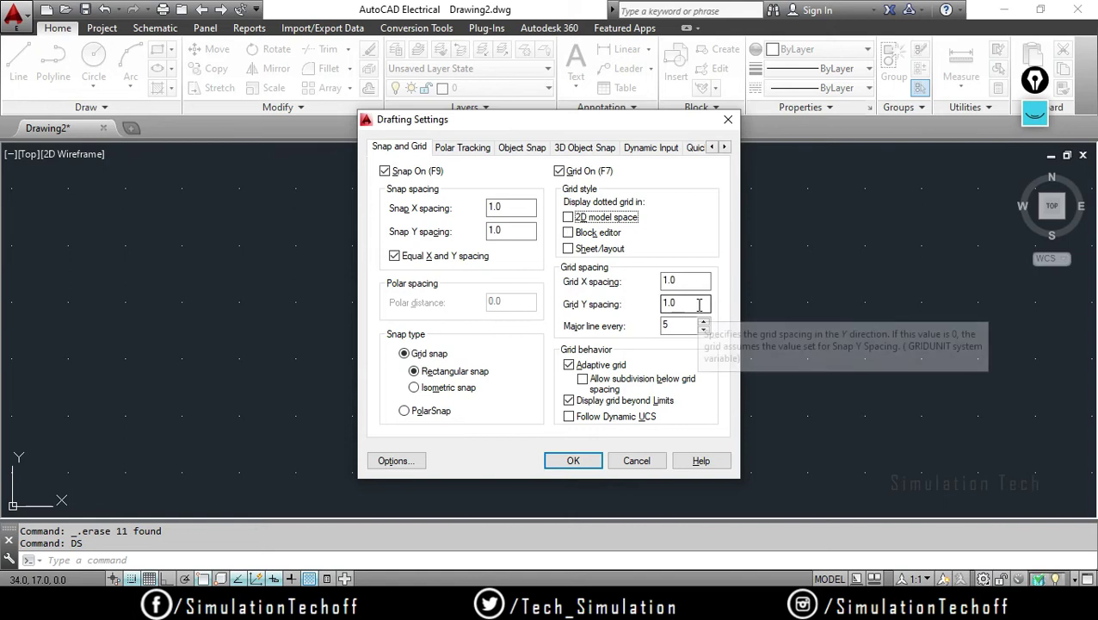
{"action": "left_click", "coordinate": [562, 465]}
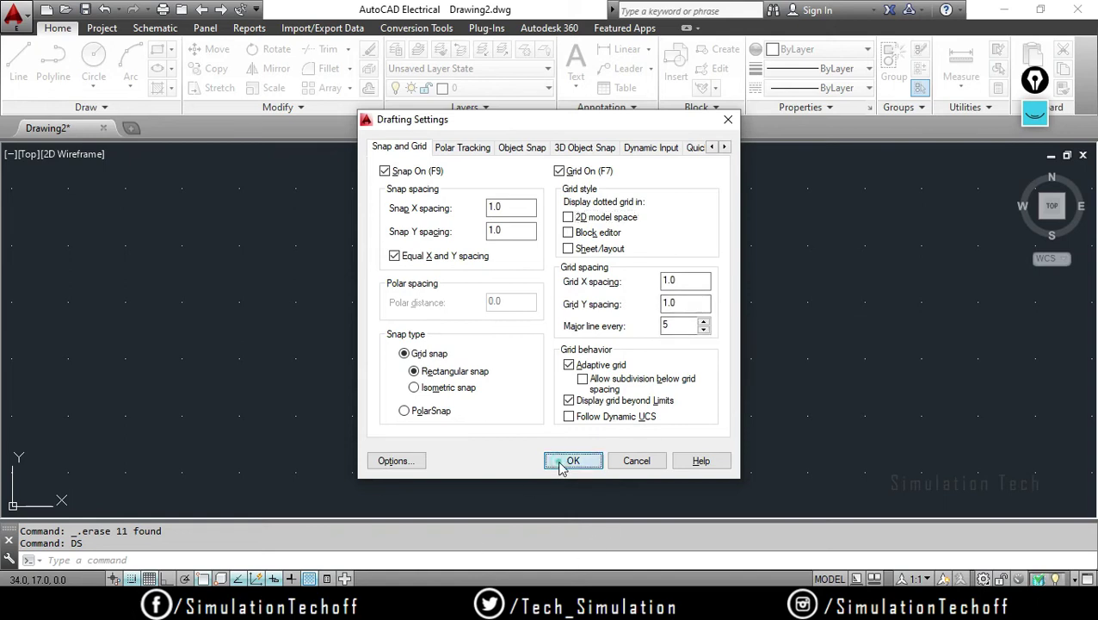
Mark one major grid square with a magenta rectangle using the screen annotation tool
{"action": "middle_click_drag", "start_coordinate": [365, 429], "coordinate": [537, 329]}
{"action": "scroll", "coordinate": [537, 329], "scroll_direction": "up", "scroll_amount": 2}
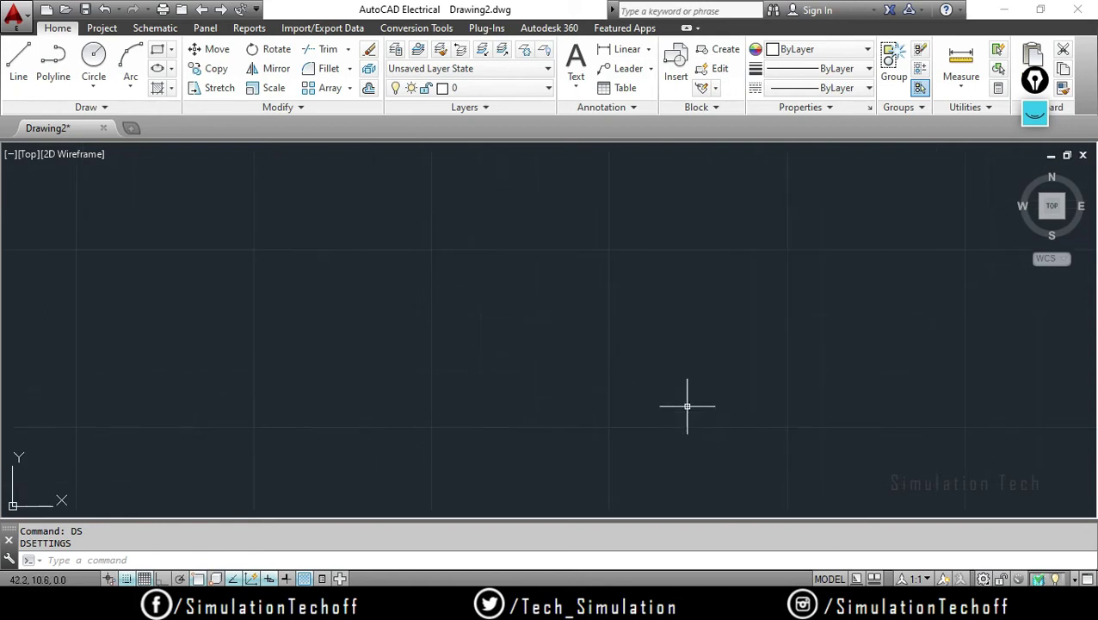
{"action": "scroll", "coordinate": [552, 335], "scroll_direction": "up", "scroll_amount": 1}
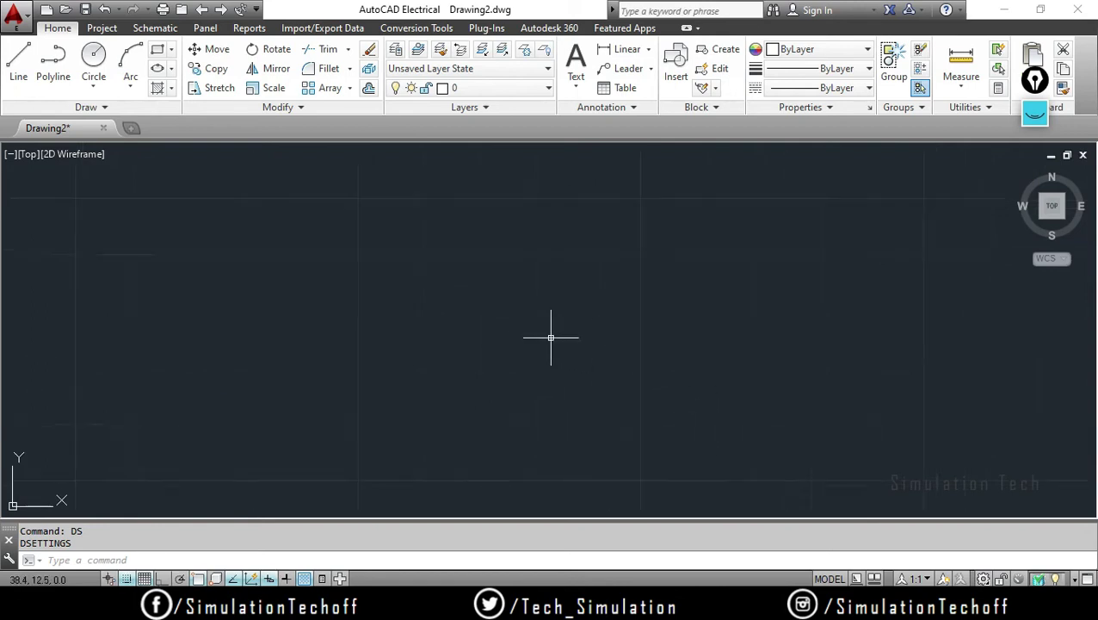
{"action": "left_click", "coordinate": [1034, 119]}
{"action": "left_click", "coordinate": [978, 181]}
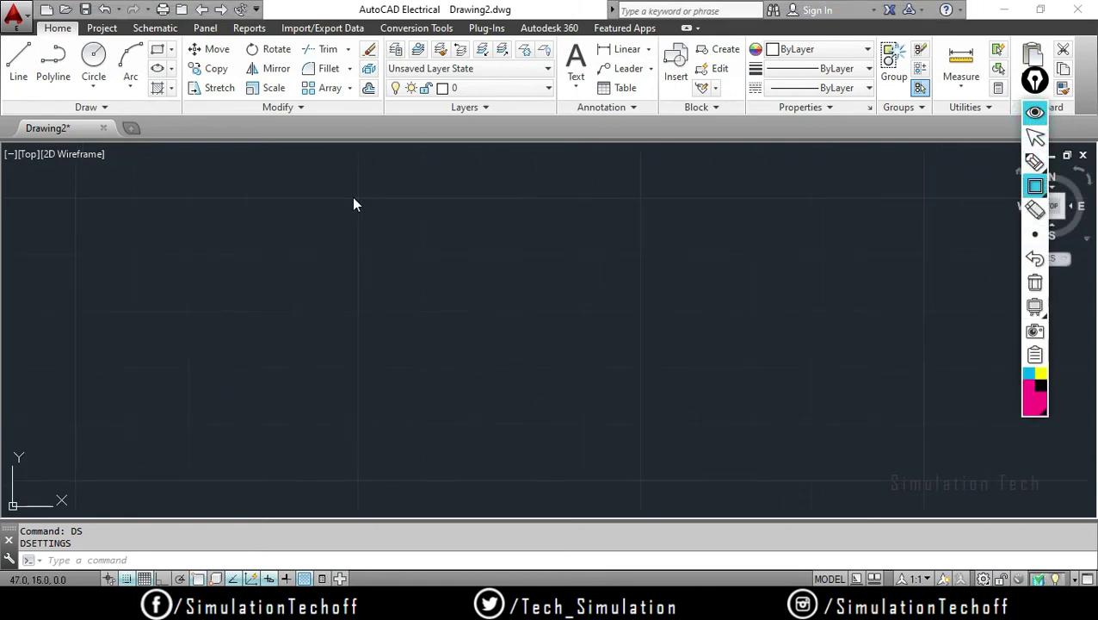
{"action": "mouse_move", "coordinate": [357, 197]}
{"action": "left_mouse_down"}
{"action": "mouse_move", "coordinate": [411, 260]}
{"action": "mouse_move", "coordinate": [623, 421]}
{"action": "mouse_move", "coordinate": [650, 464]}
{"action": "mouse_move", "coordinate": [640, 489]}
{"action": "left_mouse_up"}
Write the numbers 1 to 5 in blue freehand across the top row of cells inside the magenta rectangle
{"action": "left_click", "coordinate": [1035, 161]}
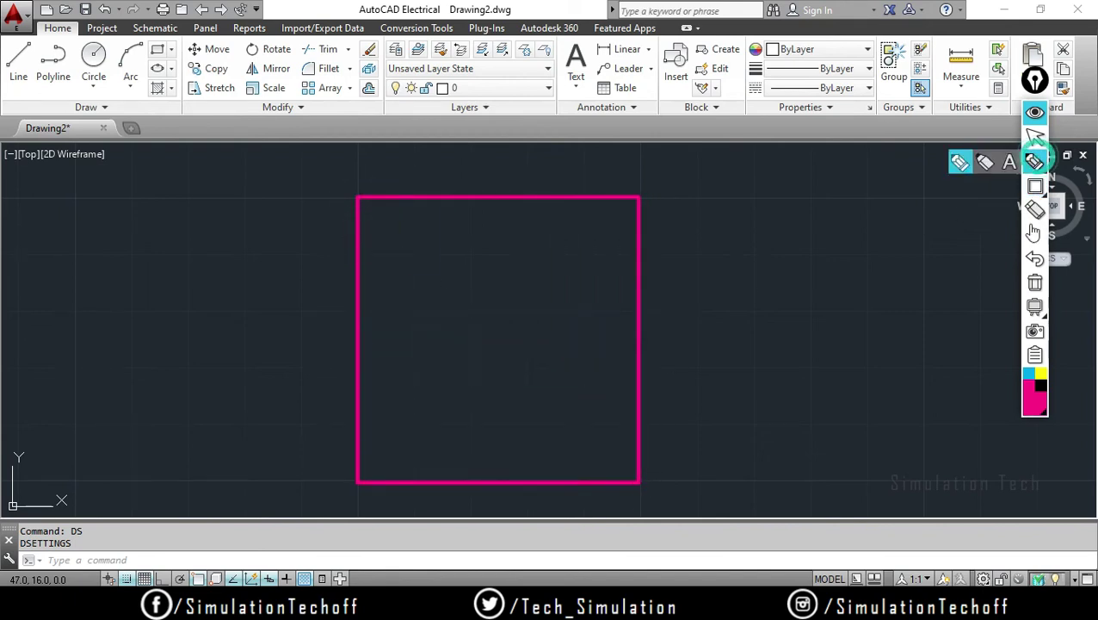
{"action": "left_click", "coordinate": [1028, 374]}
{"action": "mouse_move", "coordinate": [385, 219]}
{"action": "left_mouse_down"}
{"action": "mouse_move", "coordinate": [446, 229]}
{"action": "mouse_move", "coordinate": [454, 250]}
{"action": "mouse_move", "coordinate": [498, 235]}
{"action": "mouse_move", "coordinate": [507, 249]}
{"action": "mouse_move", "coordinate": [600, 245]}
{"action": "left_mouse_up"}
{"action": "mouse_move", "coordinate": [598, 231]}
{"action": "left_mouse_down"}
{"action": "mouse_move", "coordinate": [625, 241]}
{"action": "mouse_move", "coordinate": [603, 257]}
{"action": "left_mouse_up"}
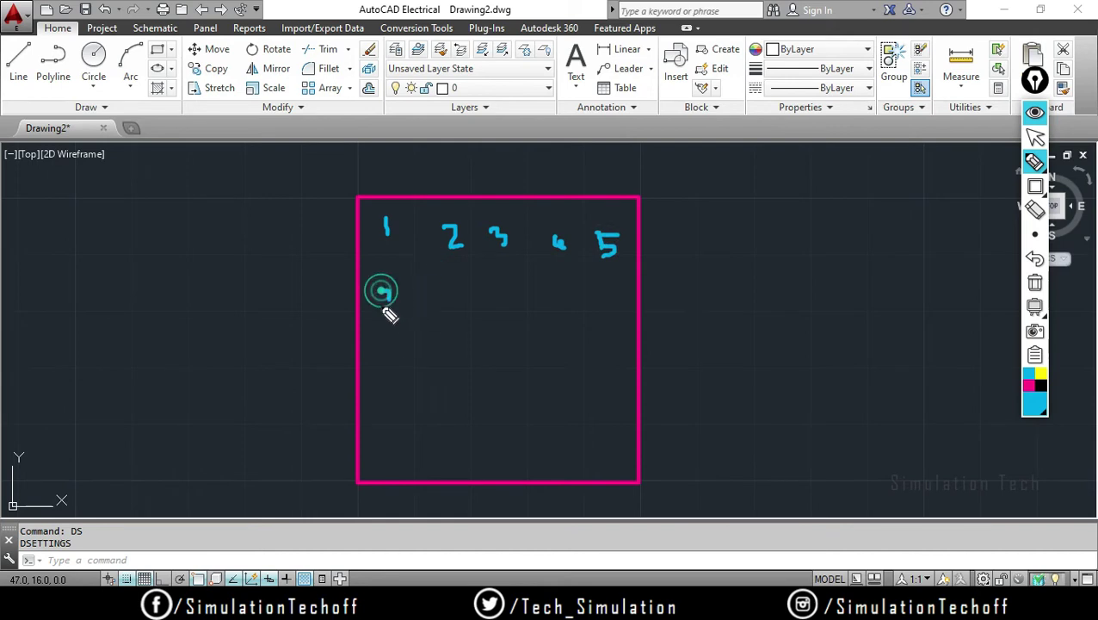
Write the numbers 2 to 5 in blue freehand down the first column of the magenta rectangle, then hide the annotations
{"action": "mouse_move", "coordinate": [379, 292]}
{"action": "left_mouse_down"}
{"action": "mouse_move", "coordinate": [403, 307]}
{"action": "mouse_move", "coordinate": [382, 408]}
{"action": "mouse_move", "coordinate": [397, 438]}
{"action": "left_mouse_up"}
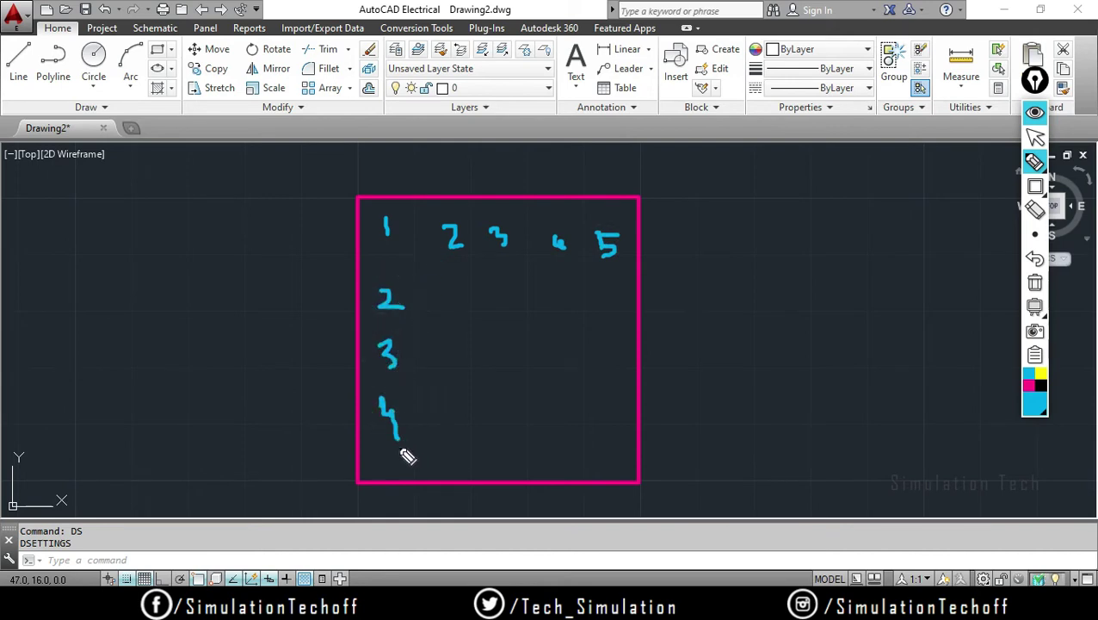
{"action": "left_click", "coordinate": [398, 461]}
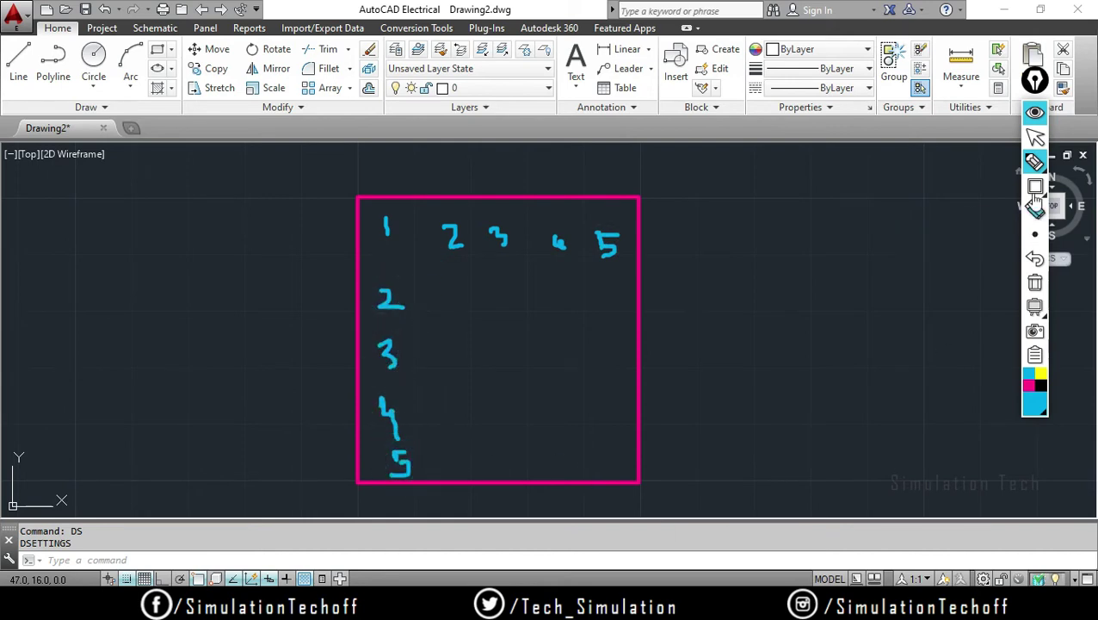
{"action": "left_click", "coordinate": [1035, 234]}
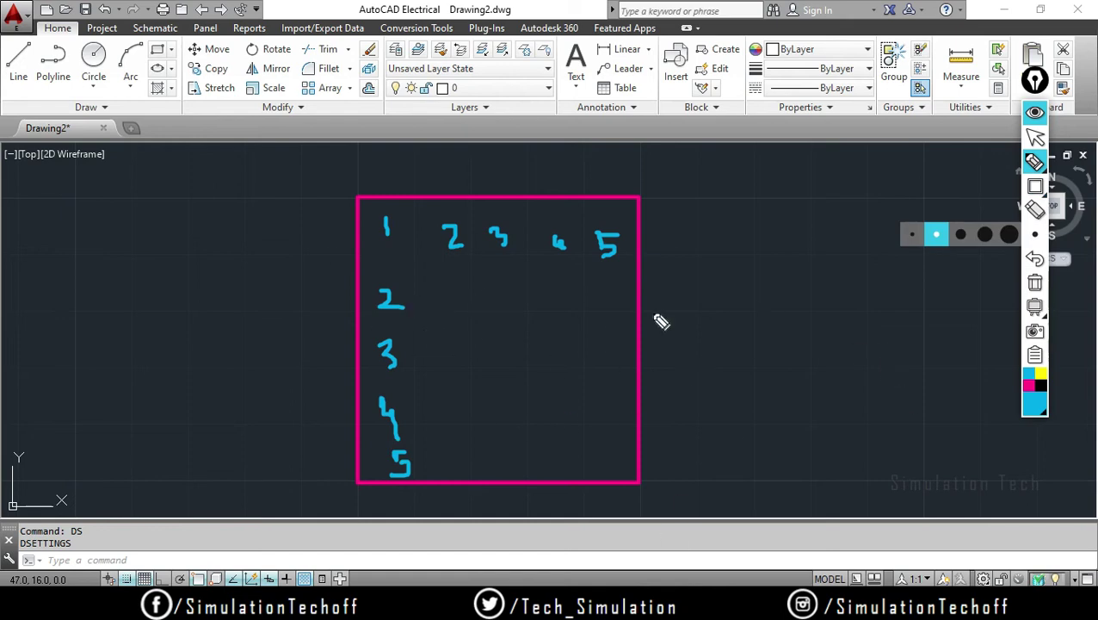
{"action": "left_click", "coordinate": [1036, 134]}
{"action": "left_click", "coordinate": [1036, 115]}
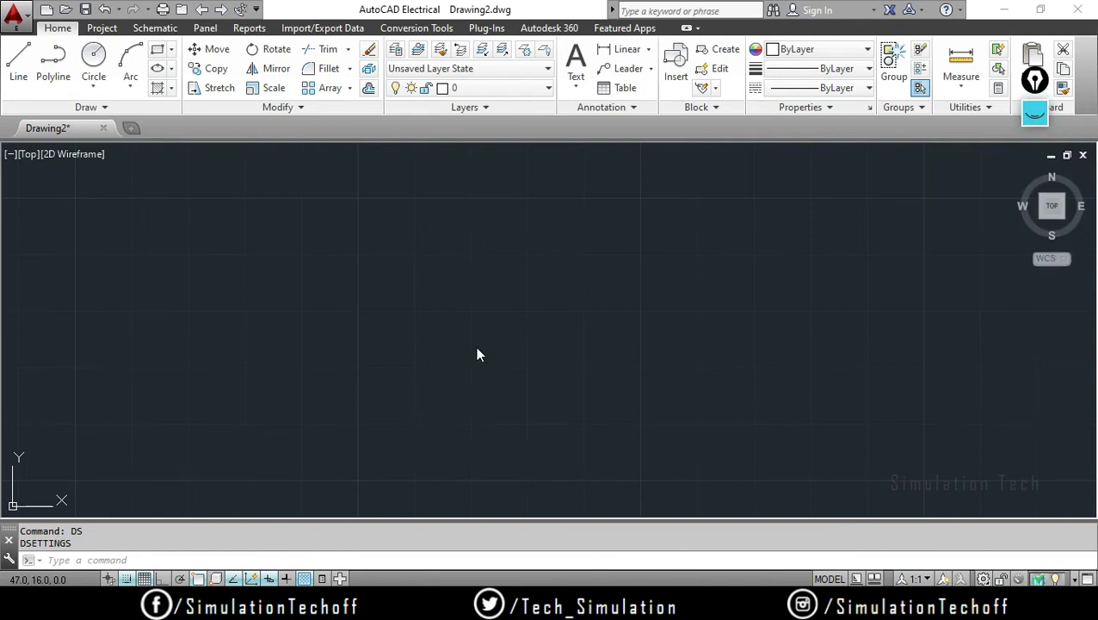
Set the major grid line interval to 7 in the drafting settings and apply the change
{"action": "key", "text": "super"}
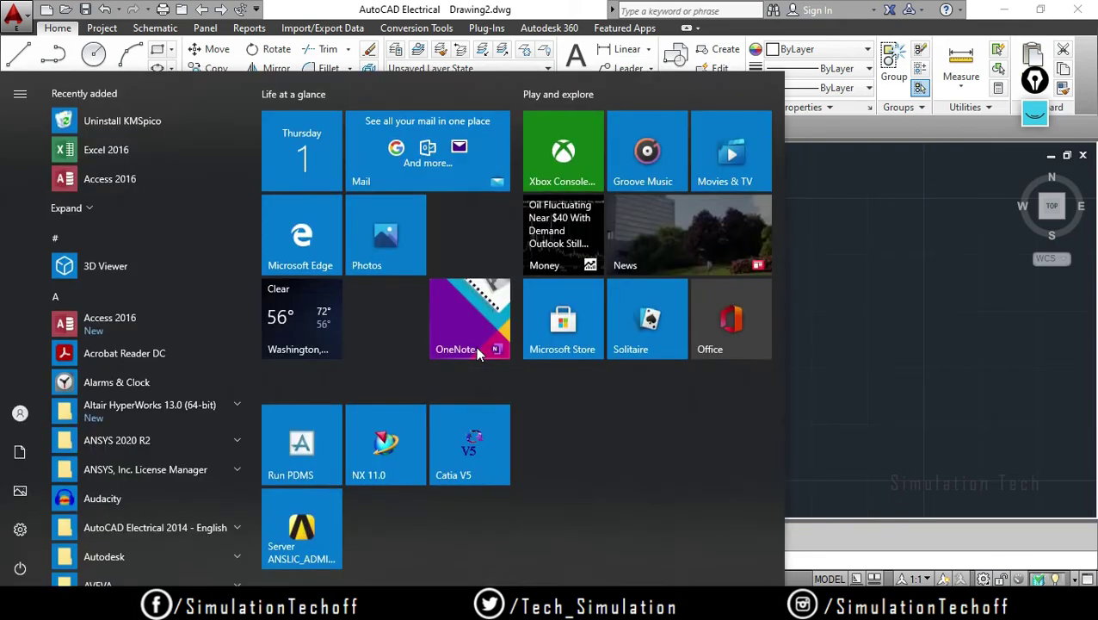
{"action": "left_click", "coordinate": [942, 345]}
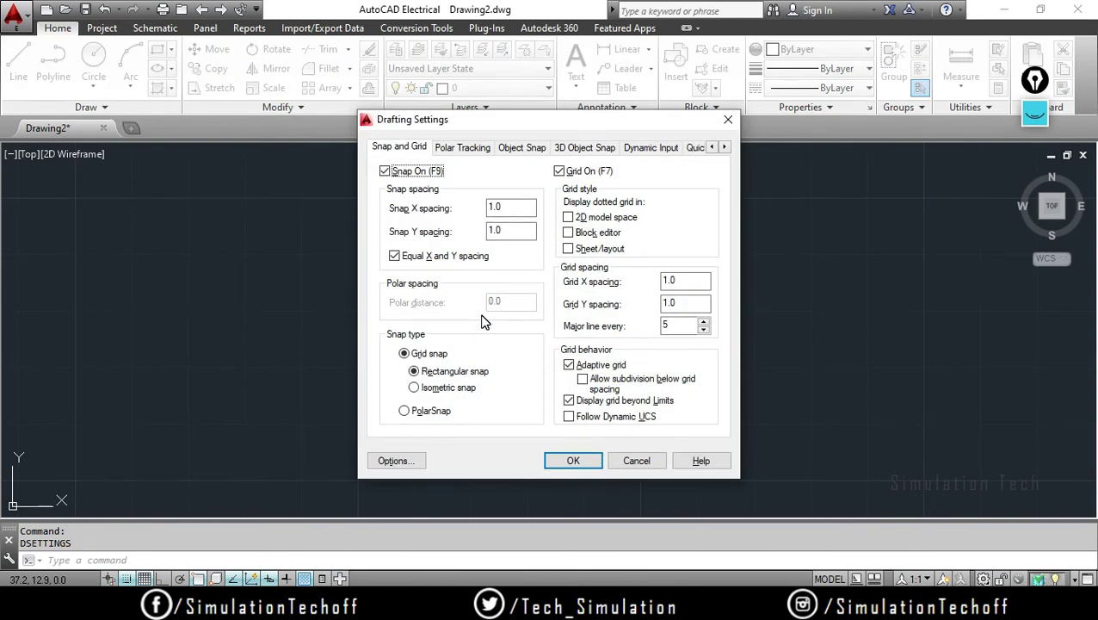
{"action": "double_click", "coordinate": [680, 325]}
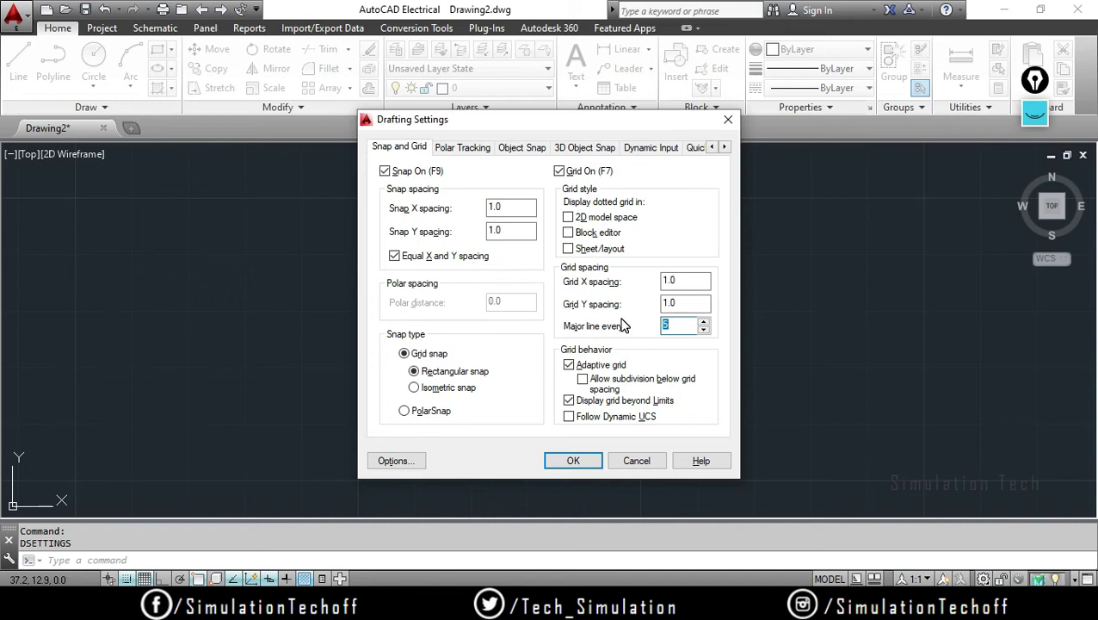
{"action": "key", "text": "Return"}
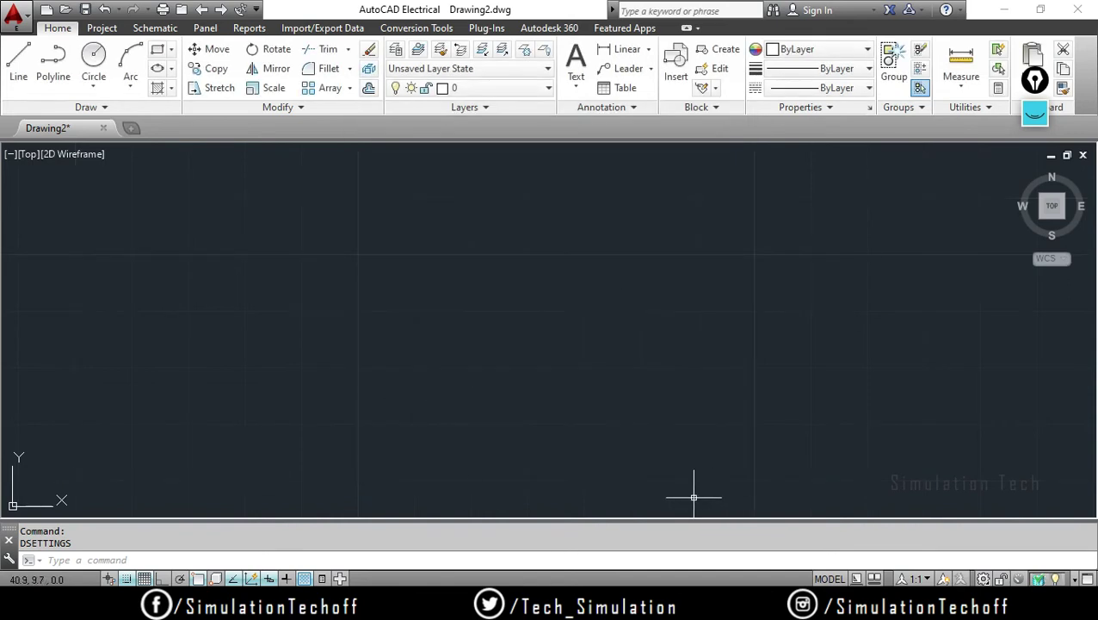
{"action": "mouse_move", "coordinate": [699, 483]}
{"action": "middle_mouse_down"}
{"action": "mouse_move", "coordinate": [641, 455]}
{"action": "mouse_move", "coordinate": [558, 353]}
{"action": "middle_mouse_up"}
Show the hidden screen annotations again and clear all of them from the drawing area
{"action": "left_click", "coordinate": [1037, 123]}
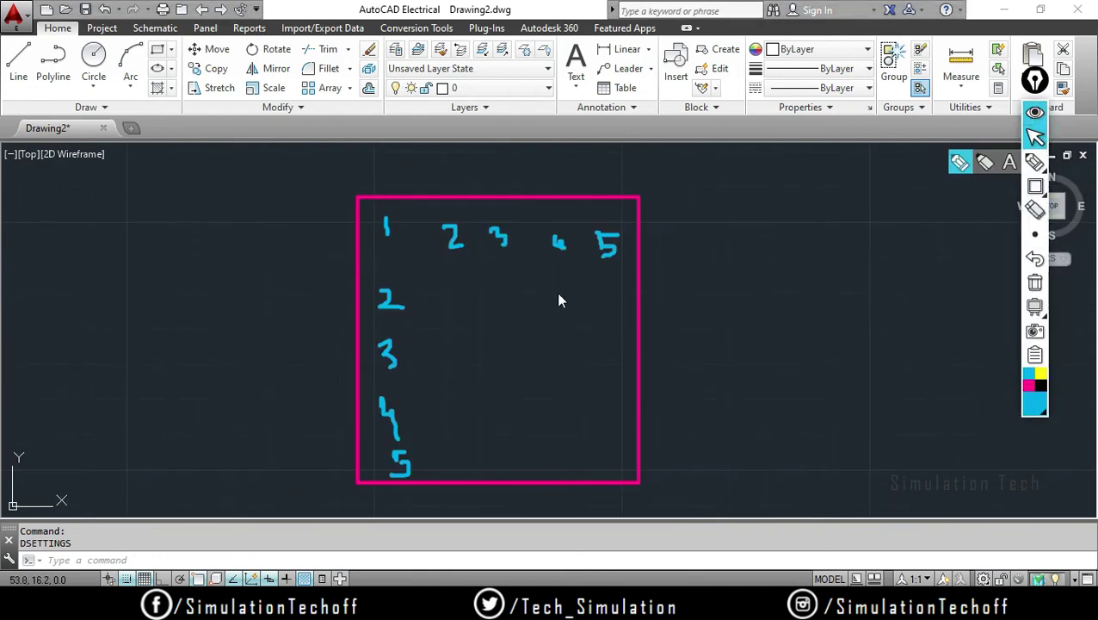
{"action": "left_click", "coordinate": [1036, 286]}
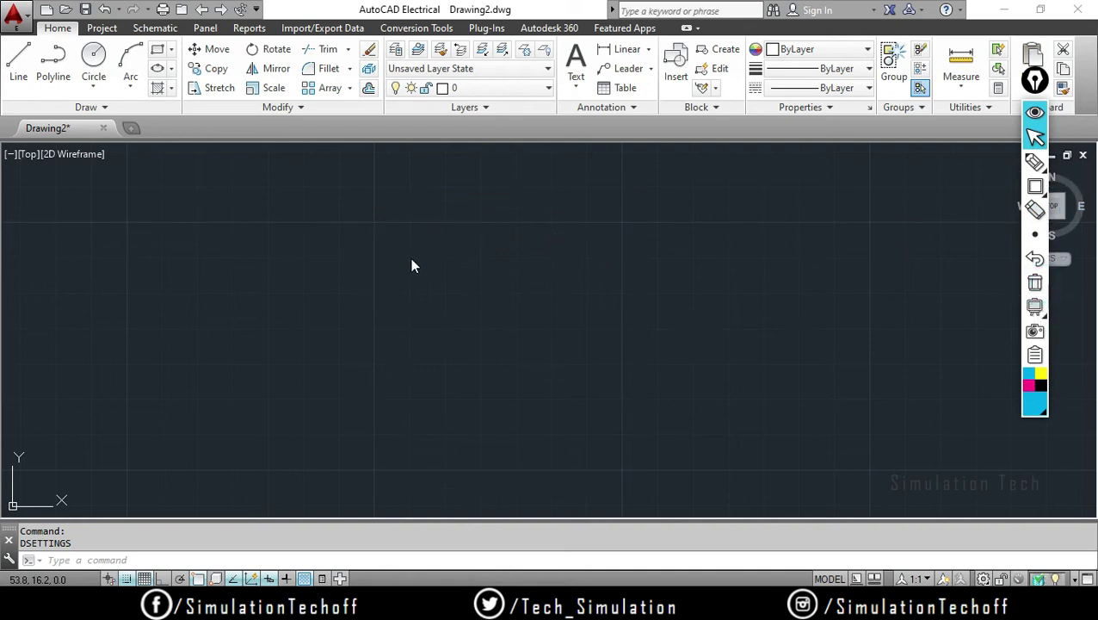
{"action": "left_click", "coordinate": [497, 309]}
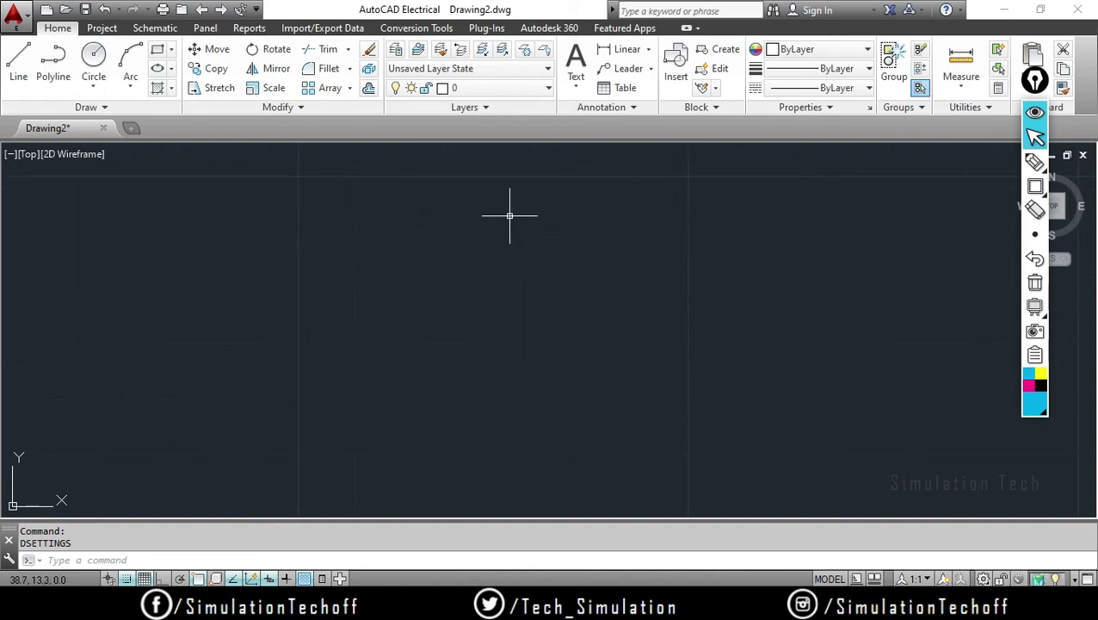
{"action": "scroll", "coordinate": [677, 281], "scroll_direction": "up", "scroll_amount": 1}
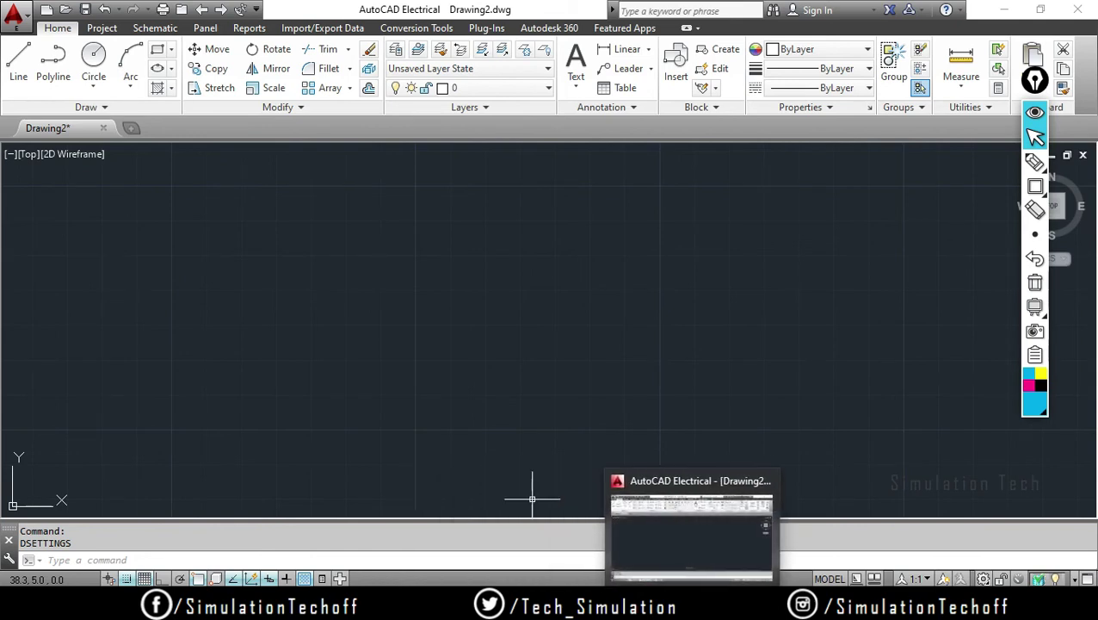
{"action": "left_click", "coordinate": [693, 605]}
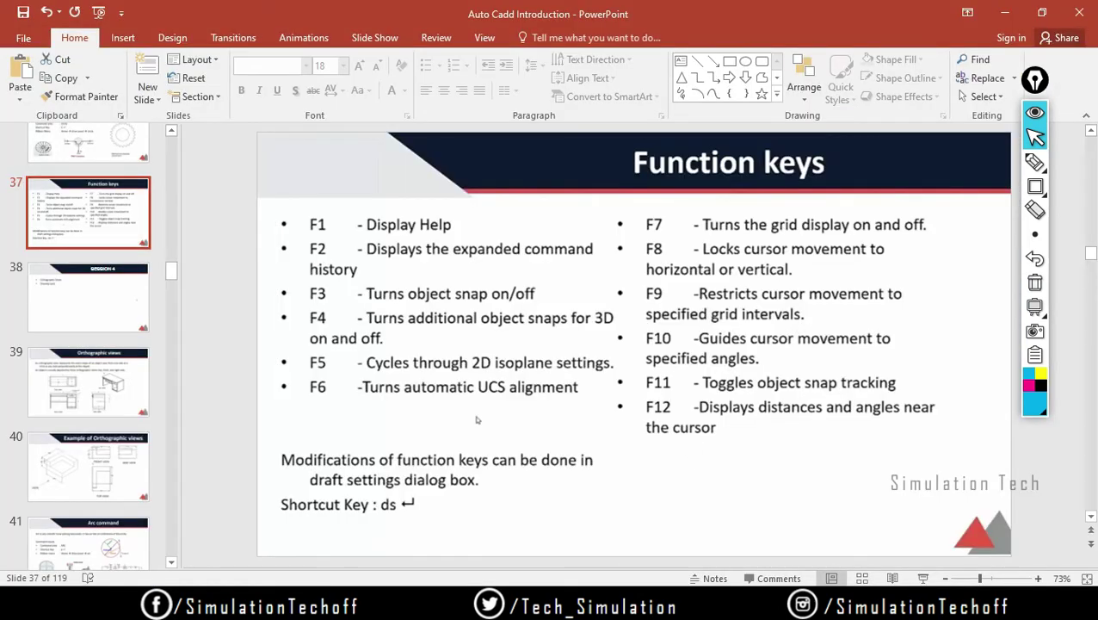
{"action": "key", "text": "alt+Tab"}
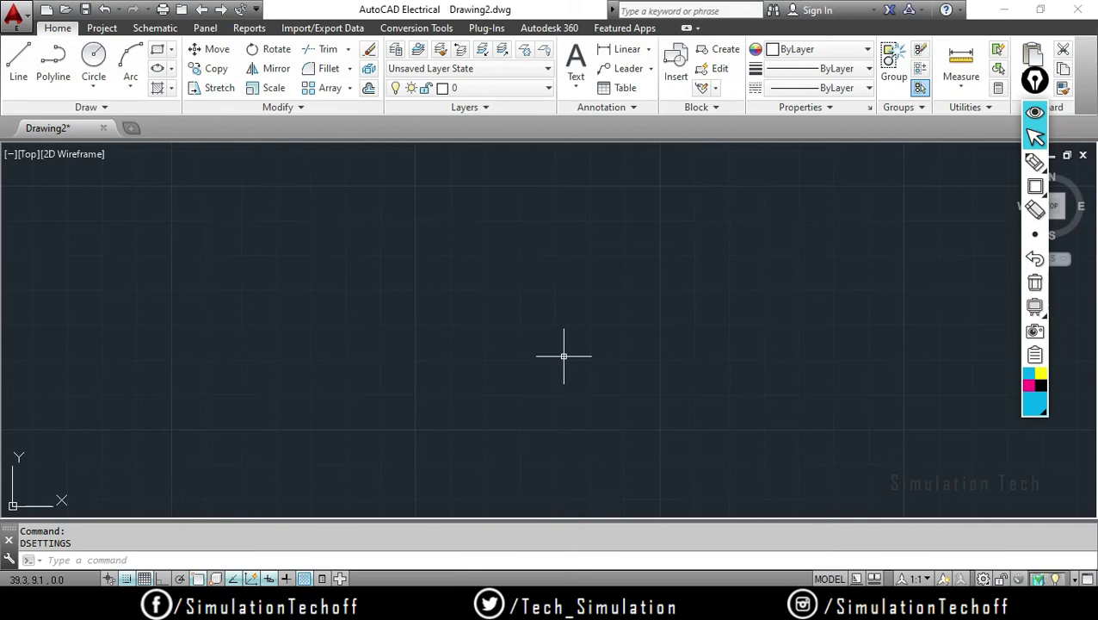
Disable grid display beyond the limits in the drafting settings and inspect the grid's edges around the origin
{"action": "type", "text": "ds"}
{"action": "key", "text": "Return"}
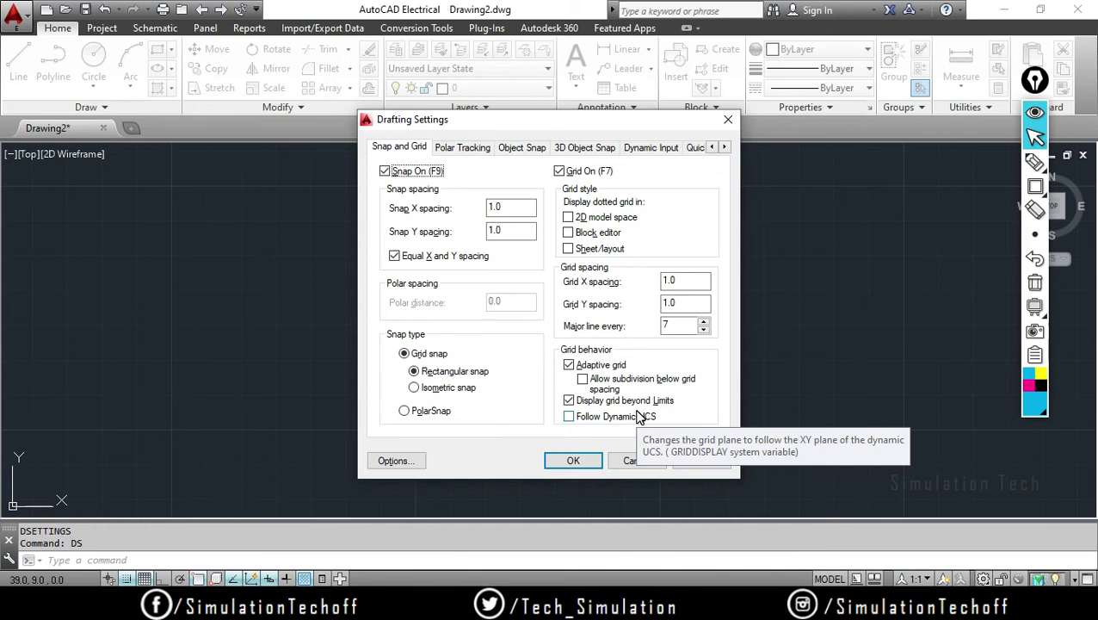
{"action": "left_click", "coordinate": [568, 400]}
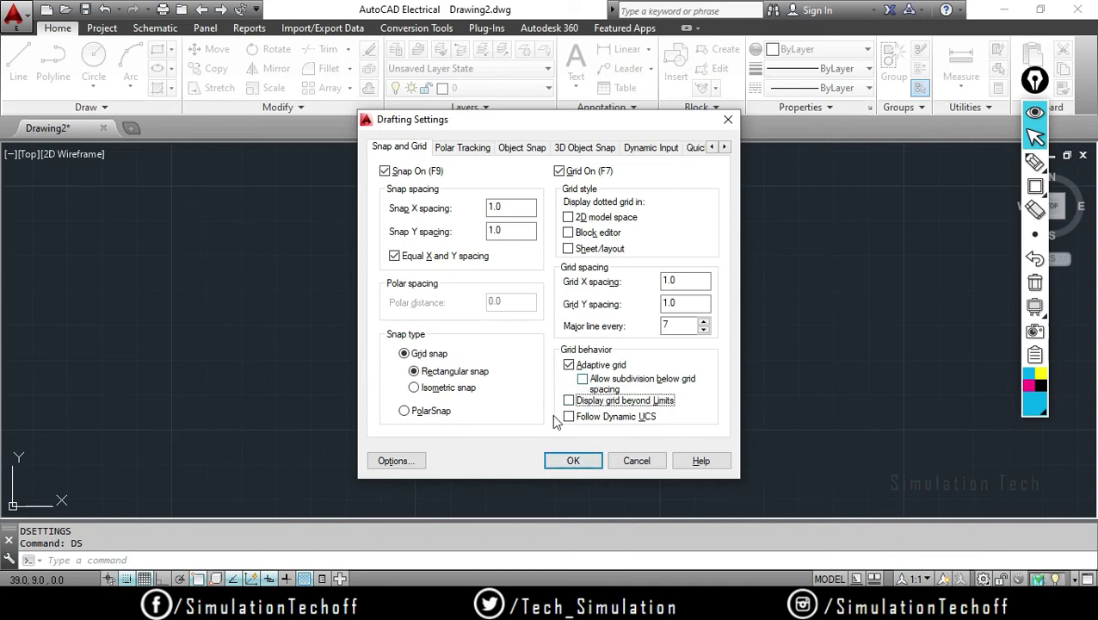
{"action": "left_click", "coordinate": [573, 461]}
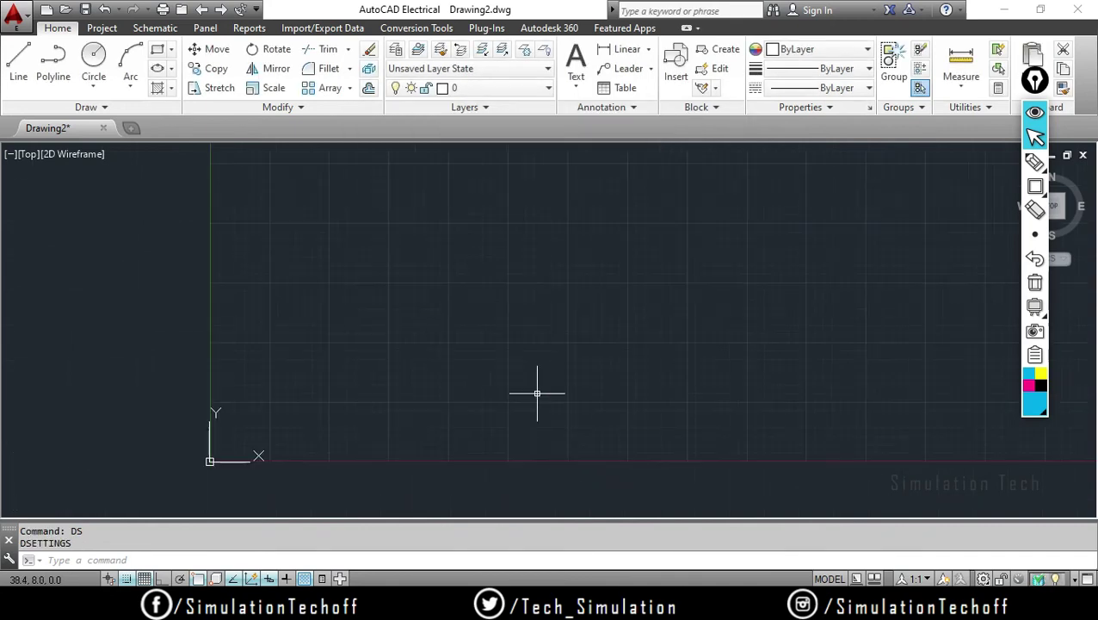
{"action": "scroll", "coordinate": [537, 393], "scroll_direction": "down", "scroll_amount": 2}
{"action": "middle_click_drag", "start_coordinate": [645, 318], "coordinate": [506, 376]}
{"action": "mouse_move", "coordinate": [647, 344]}
{"action": "middle_mouse_down"}
{"action": "mouse_move", "coordinate": [662, 387]}
{"action": "mouse_move", "coordinate": [667, 318]}
{"action": "mouse_move", "coordinate": [817, 258]}
{"action": "middle_mouse_up"}
{"action": "middle_click_drag", "start_coordinate": [565, 357], "coordinate": [630, 333]}
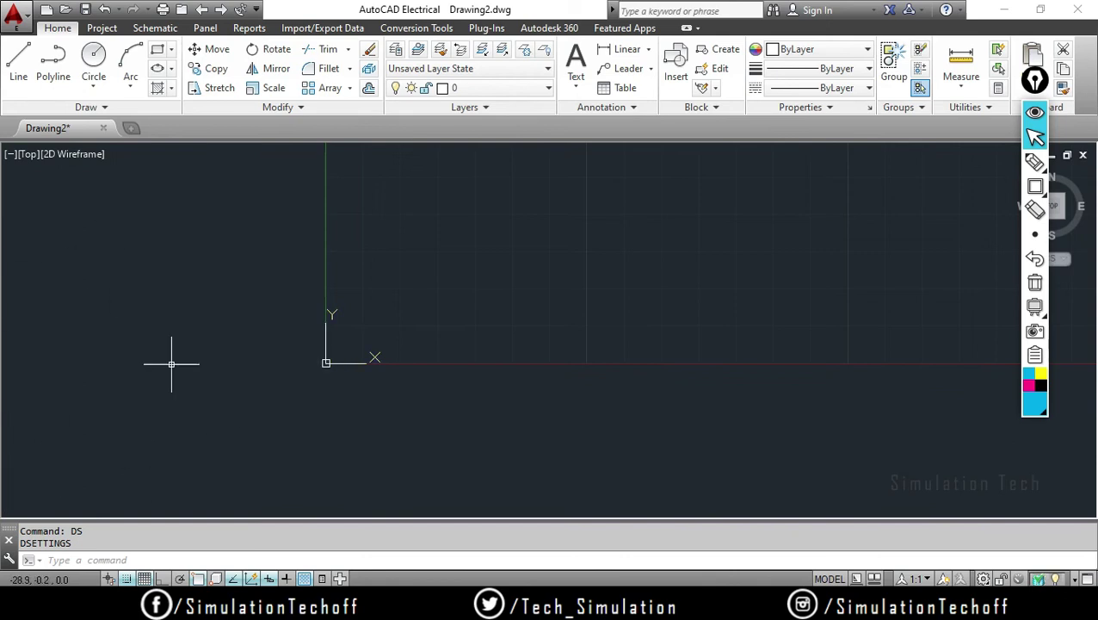
{"action": "mouse_move", "coordinate": [748, 281]}
{"action": "middle_mouse_down"}
{"action": "mouse_move", "coordinate": [627, 368]}
{"action": "mouse_move", "coordinate": [475, 440]}
{"action": "mouse_move", "coordinate": [607, 373]}
{"action": "mouse_move", "coordinate": [485, 432]}
{"action": "mouse_move", "coordinate": [743, 344]}
{"action": "mouse_move", "coordinate": [662, 379]}
{"action": "middle_mouse_up"}
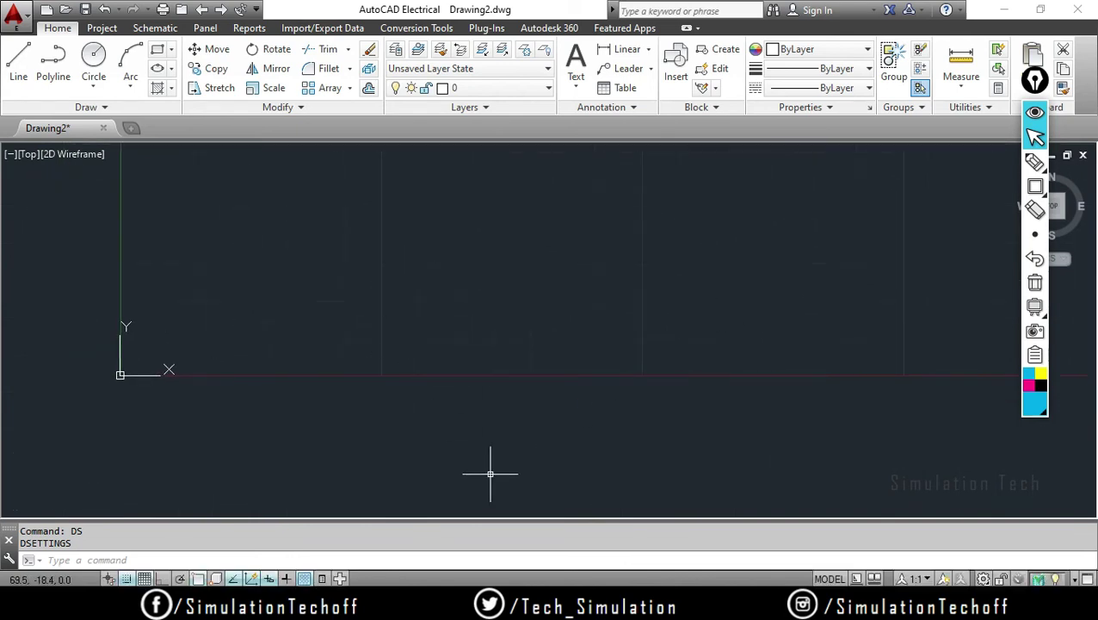
Turn grid display beyond the limits back on in the drafting settings and apply the change
{"action": "type", "text": "DS"}
{"action": "key", "text": "Return"}
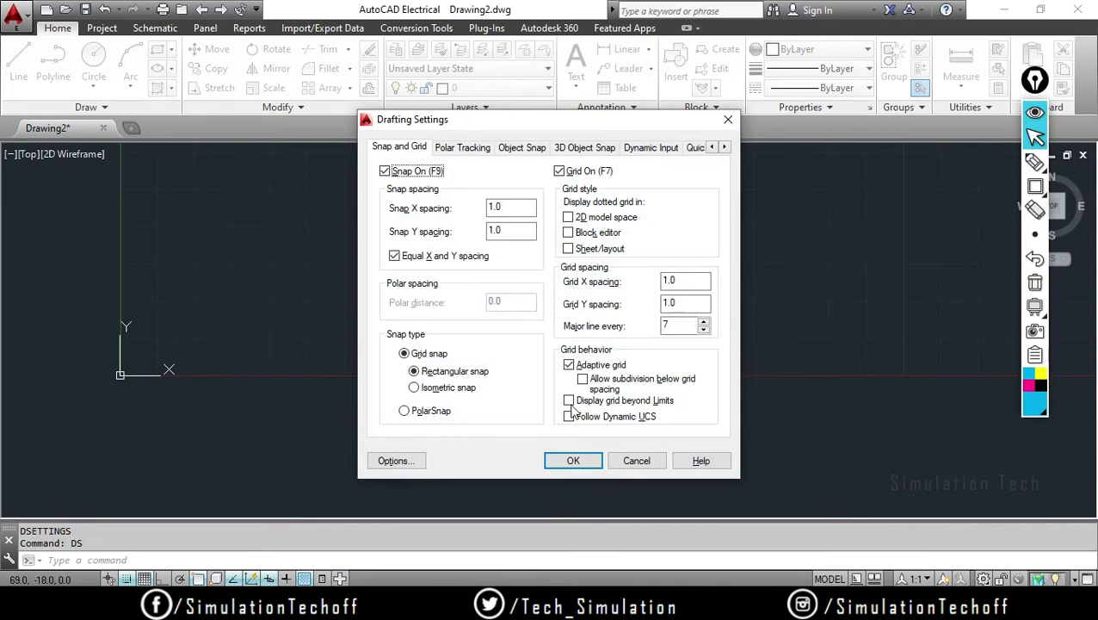
{"action": "left_click", "coordinate": [569, 400]}
{"action": "left_click", "coordinate": [573, 463]}
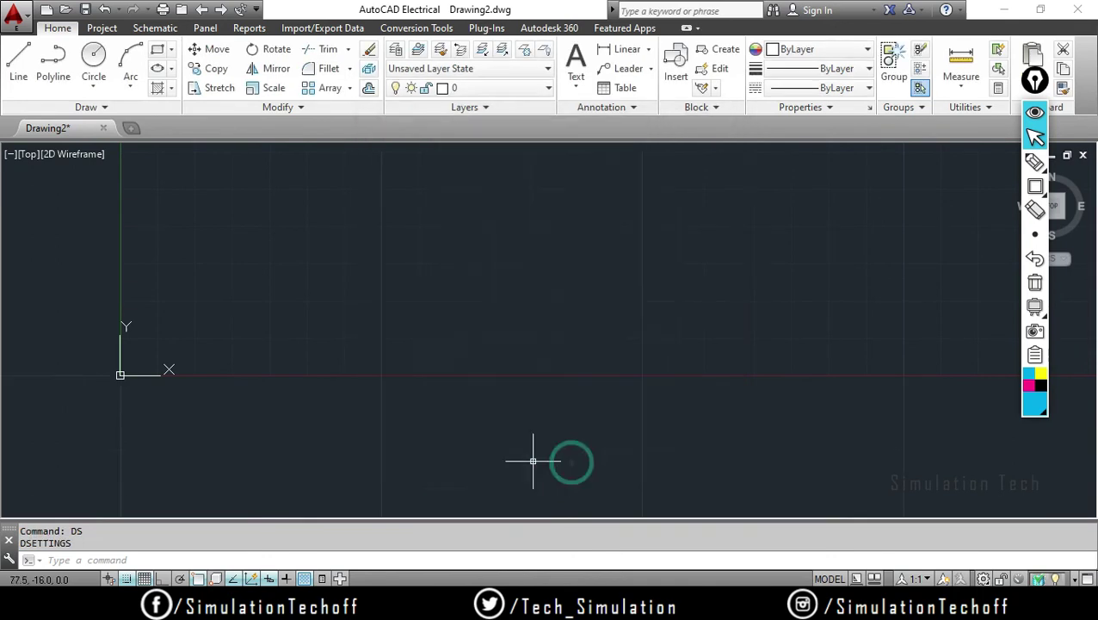
{"action": "scroll", "coordinate": [439, 366], "scroll_direction": "down", "scroll_amount": 2}
{"action": "mouse_move", "coordinate": [639, 299]}
{"action": "middle_mouse_down"}
{"action": "mouse_move", "coordinate": [637, 379]}
{"action": "mouse_move", "coordinate": [633, 363]}
{"action": "middle_mouse_up"}
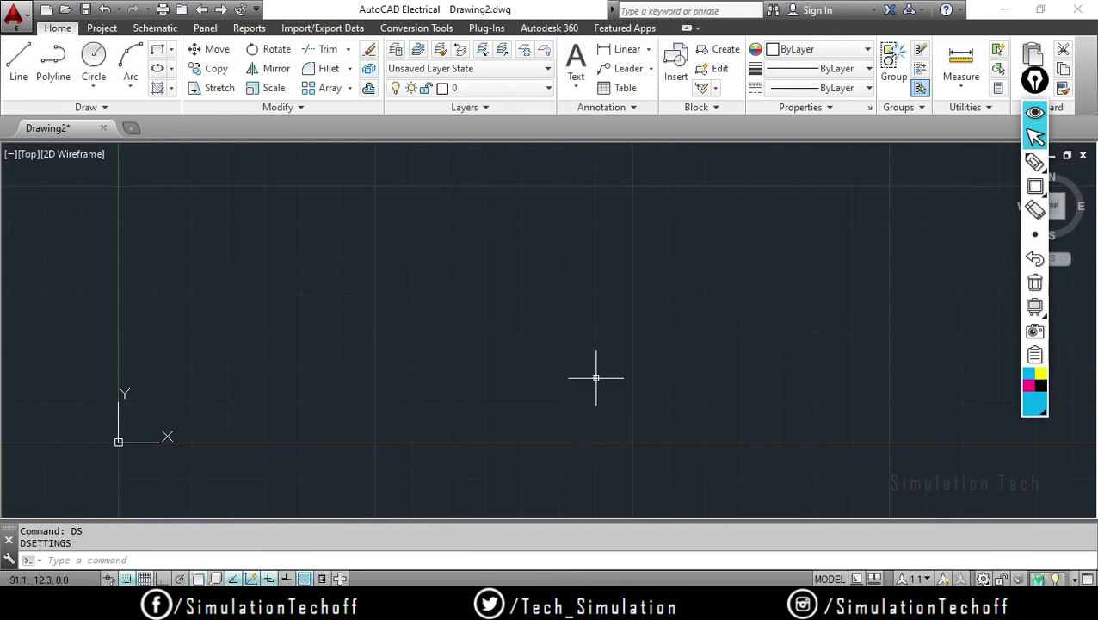
Set the drafting settings to draw a major grid line every 5 lines and apply the change
{"action": "type", "text": "ds"}
{"action": "key", "text": "Return"}
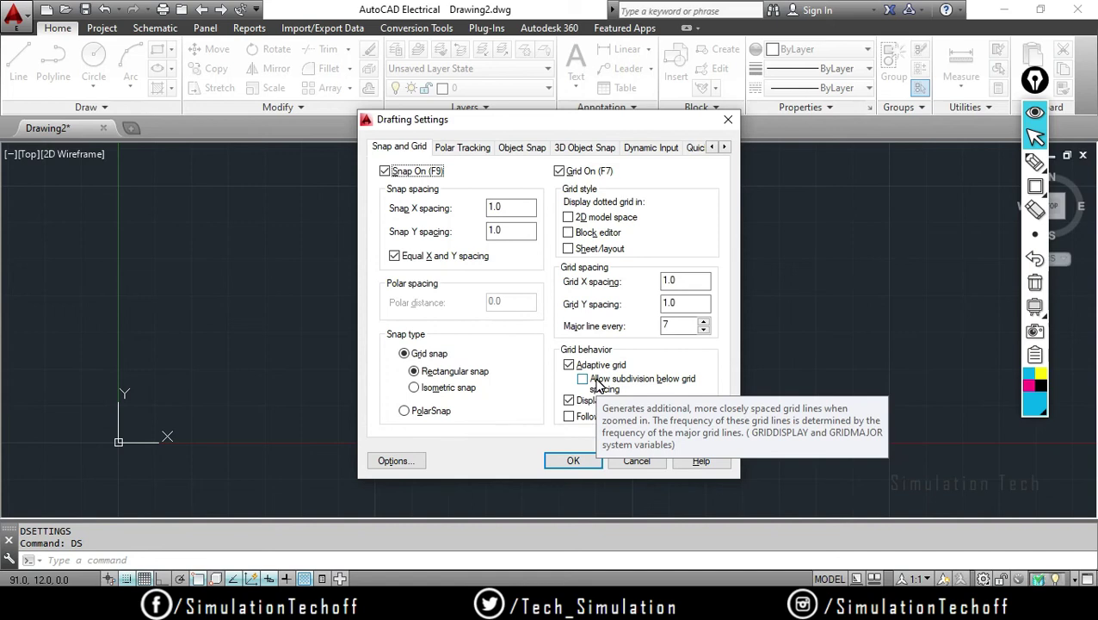
{"action": "double_click", "coordinate": [671, 325]}
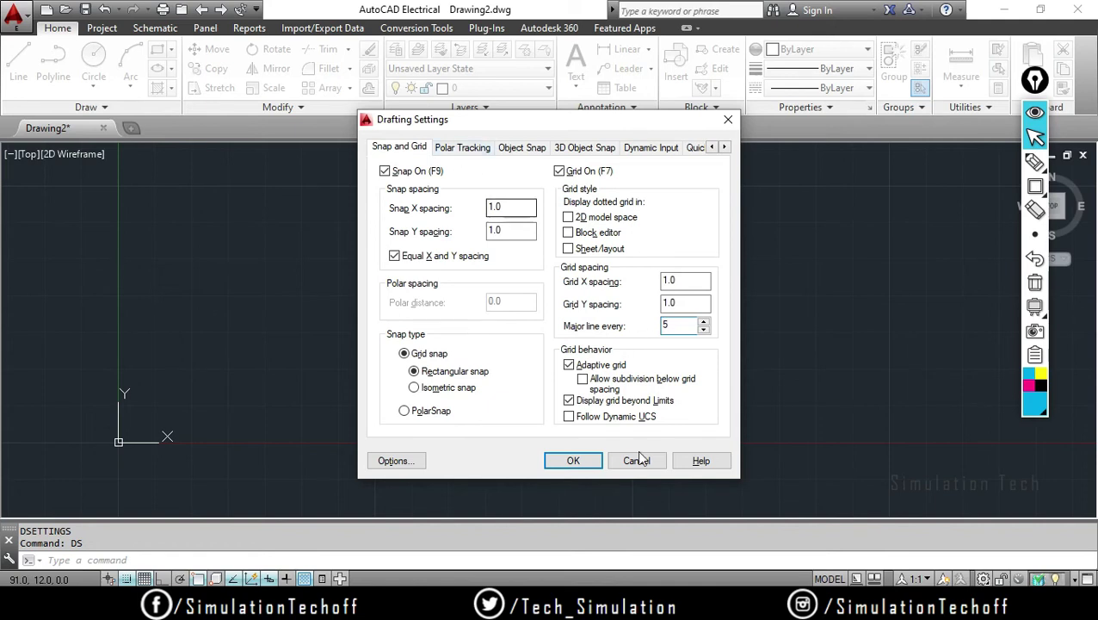
{"action": "left_click", "coordinate": [586, 461]}
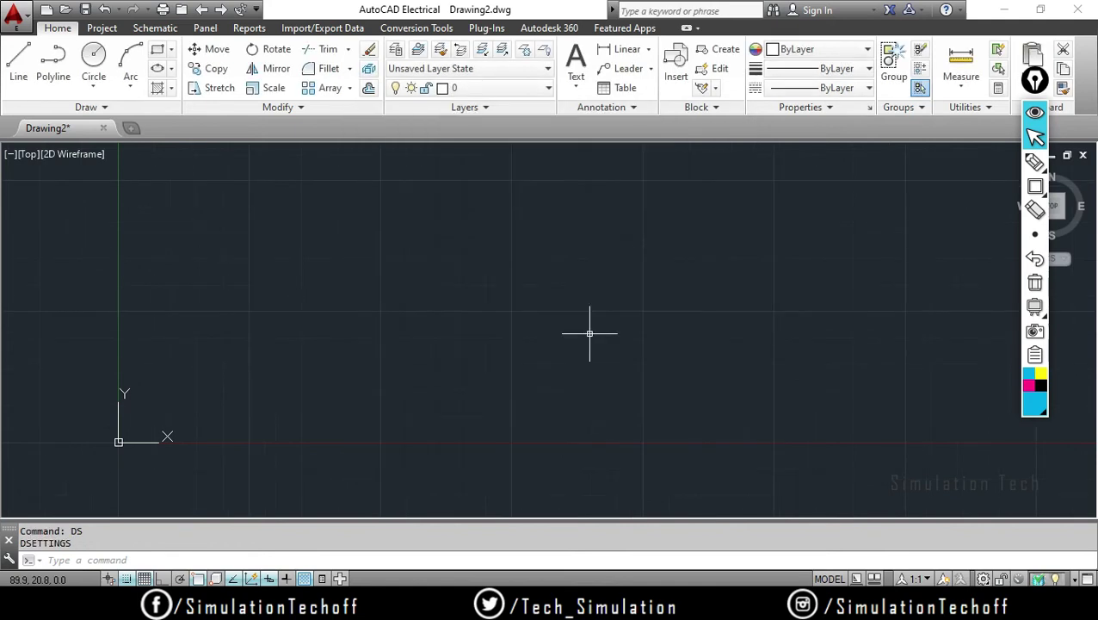
Review the polar tracking options in the drafting settings, close them, and turn polar tracking on
{"action": "key", "text": "Return"}
{"action": "left_click", "coordinate": [468, 151]}
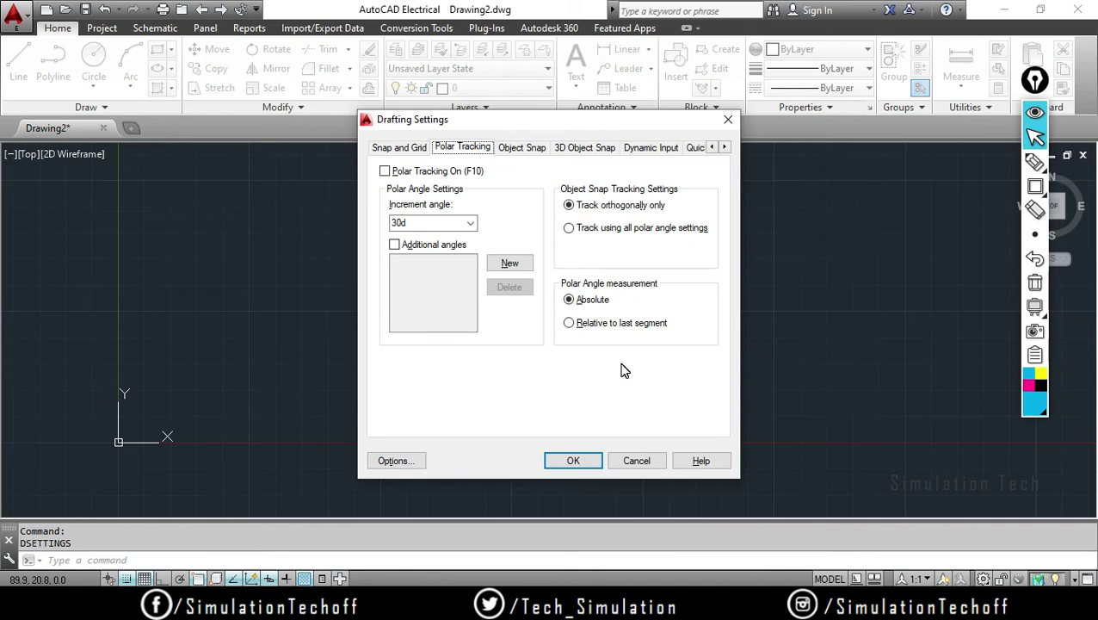
{"action": "left_click", "coordinate": [584, 459]}
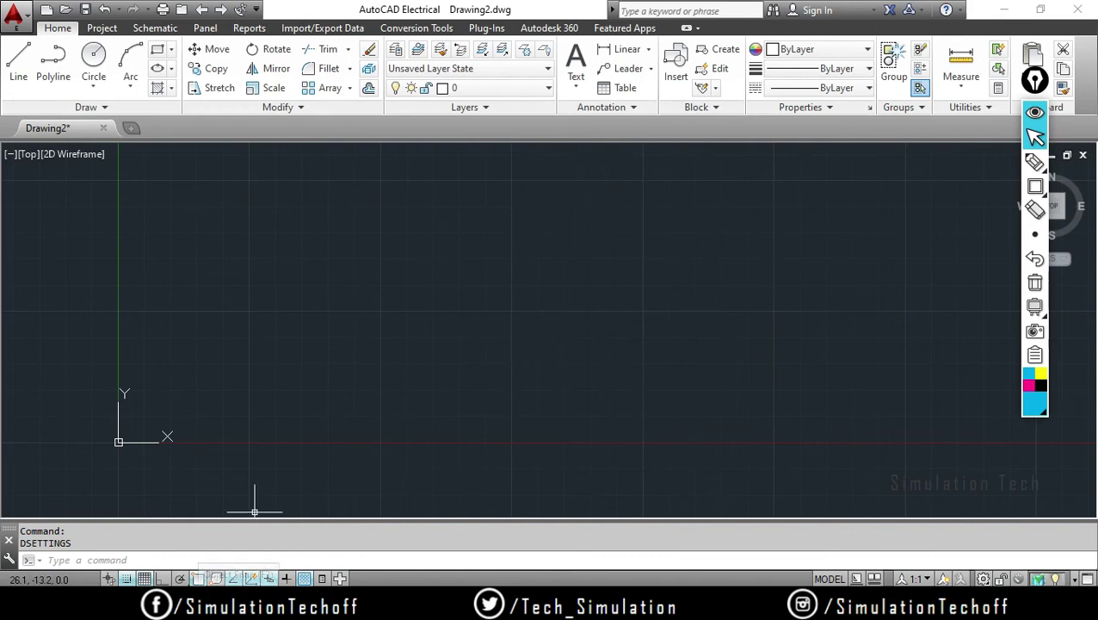
{"action": "key", "text": "F10"}
Draw a single line rising at 30 degrees from a point on the X axis, turning grid snap off before placing its end point
{"action": "left_click", "coordinate": [18, 77]}
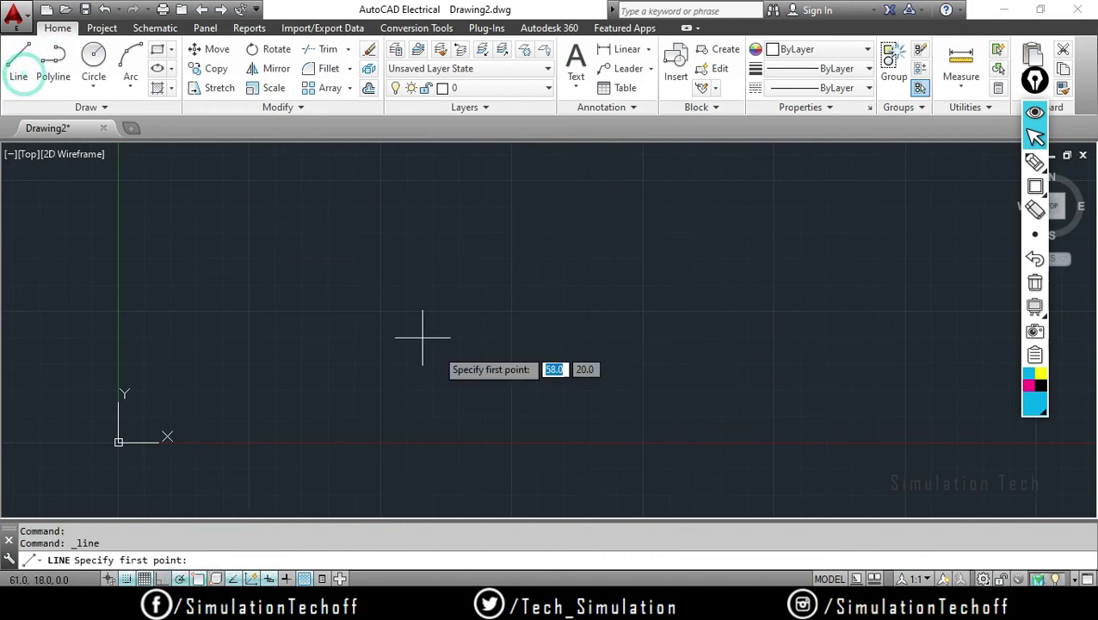
{"action": "left_click", "coordinate": [512, 442]}
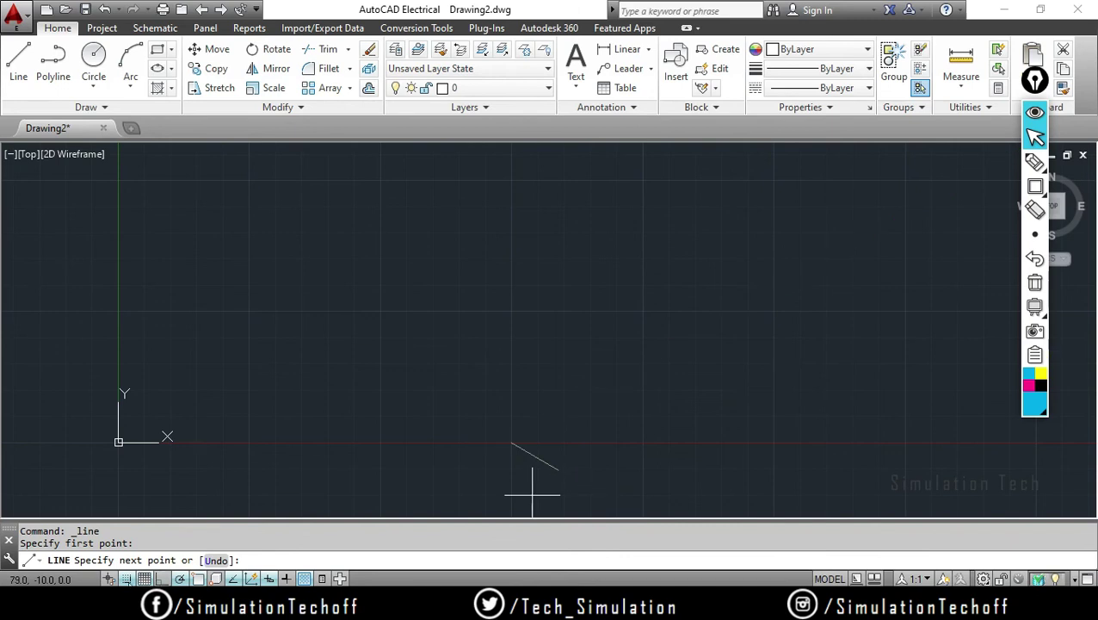
{"action": "key", "text": "F9"}
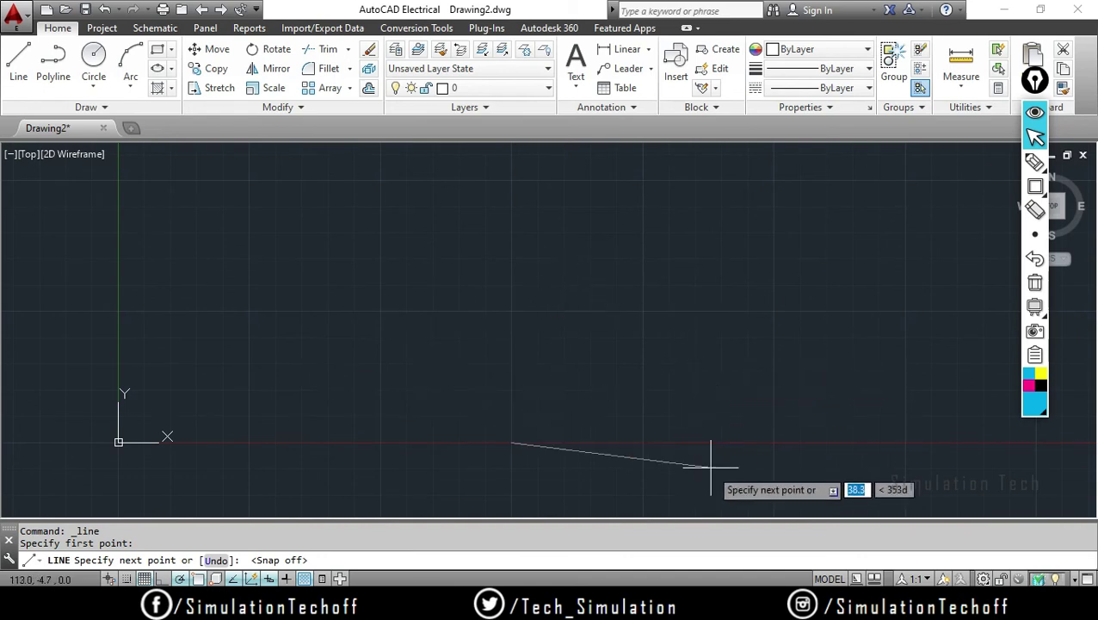
{"action": "left_click", "coordinate": [697, 335]}
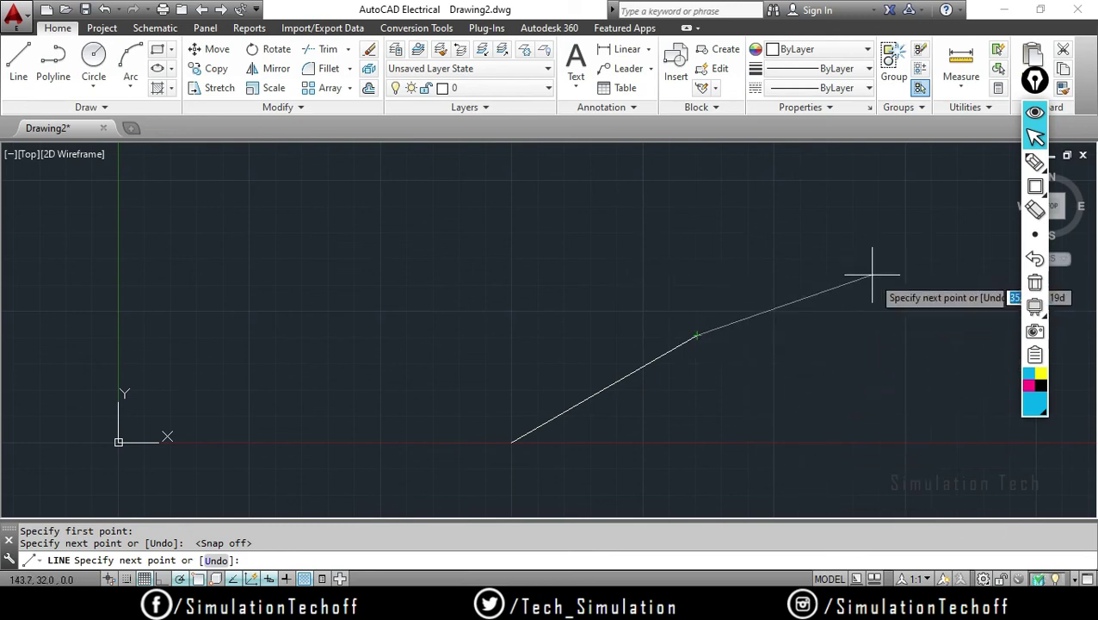
{"action": "middle_click_drag", "start_coordinate": [868, 354], "coordinate": [613, 396]}
{"action": "key", "text": "Escape"}
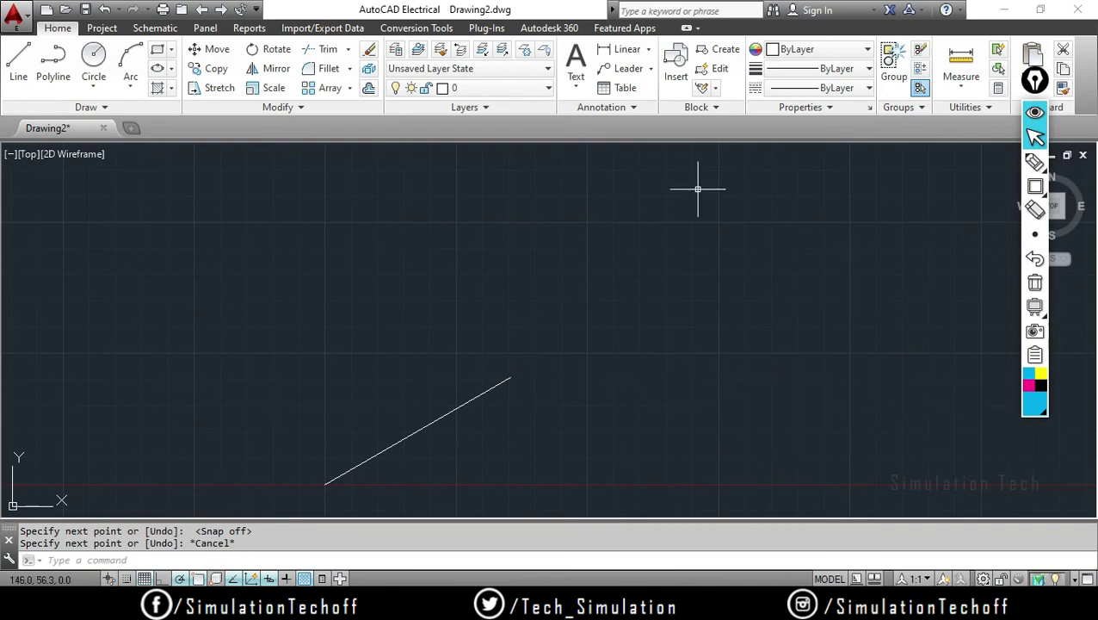
Add 22 as an additional polar tracking angle in the drafting settings and apply the change
{"action": "type", "text": "ds"}
{"action": "key", "text": "Return"}
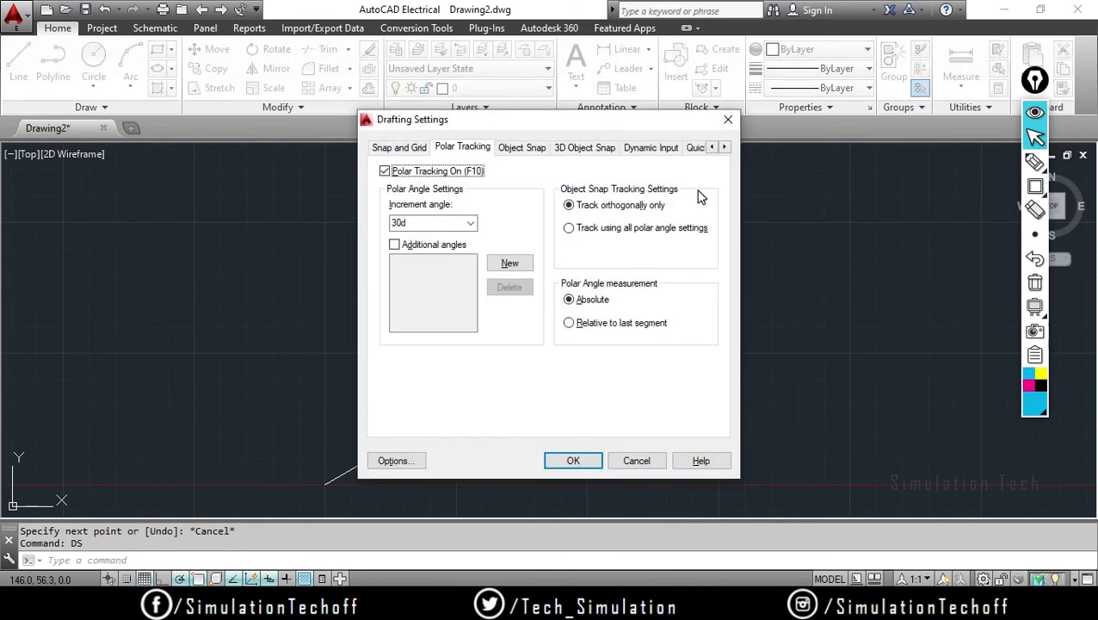
{"action": "left_click", "coordinate": [520, 269]}
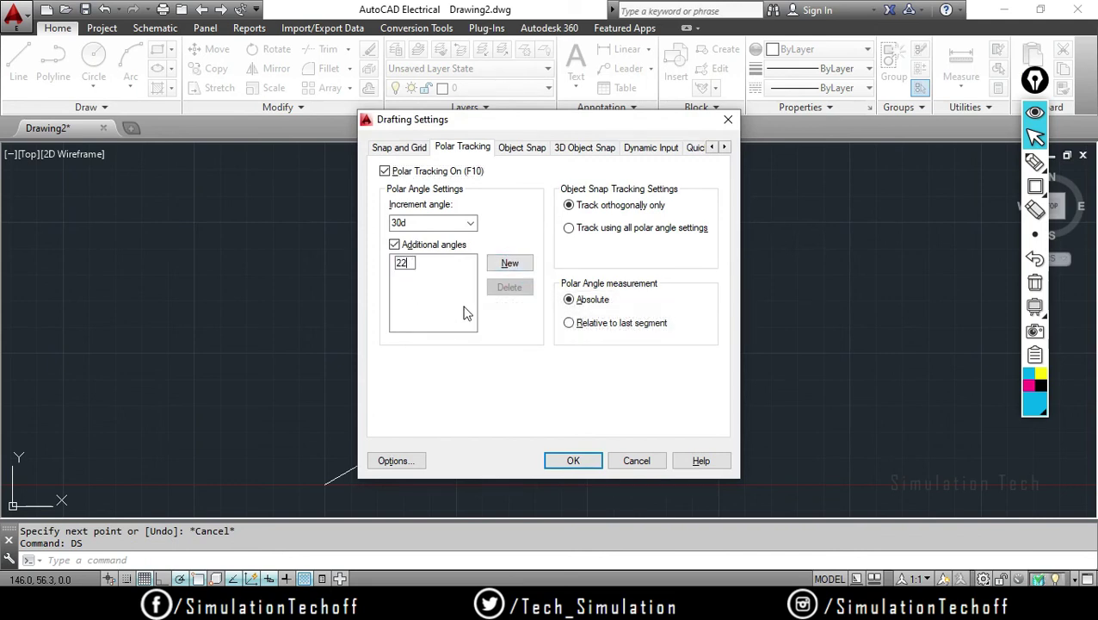
{"action": "left_click", "coordinate": [572, 460]}
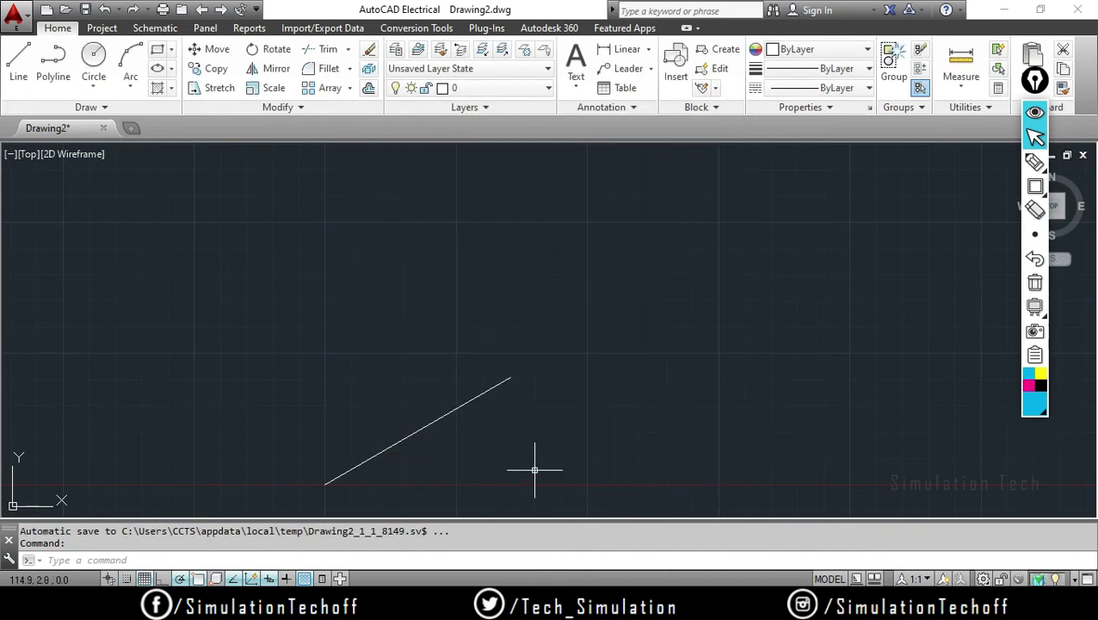
Draw a line rising at 22 degrees from the upper end of the 30-degree line
{"action": "left_click", "coordinate": [18, 62]}
{"action": "left_click", "coordinate": [510, 377]}
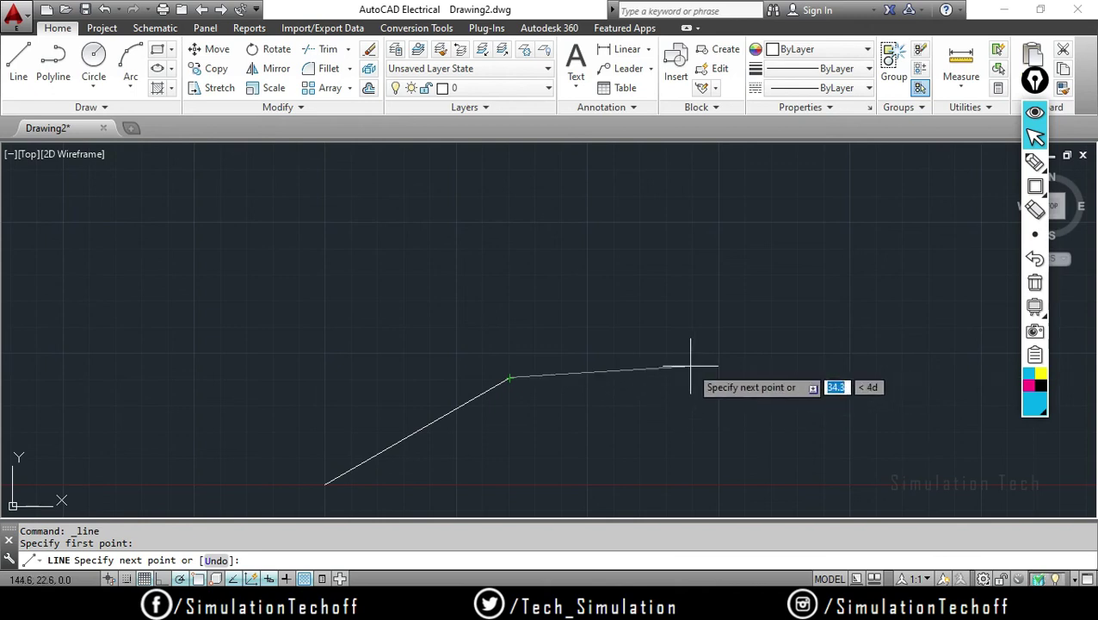
{"action": "left_click", "coordinate": [683, 307]}
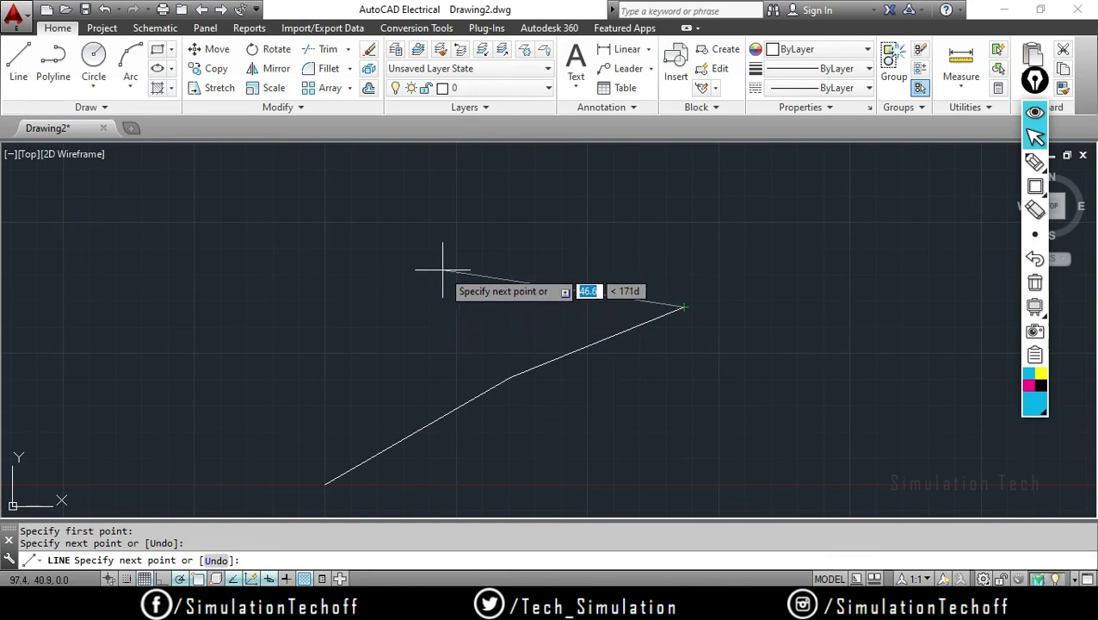
{"action": "key", "text": "Escape"}
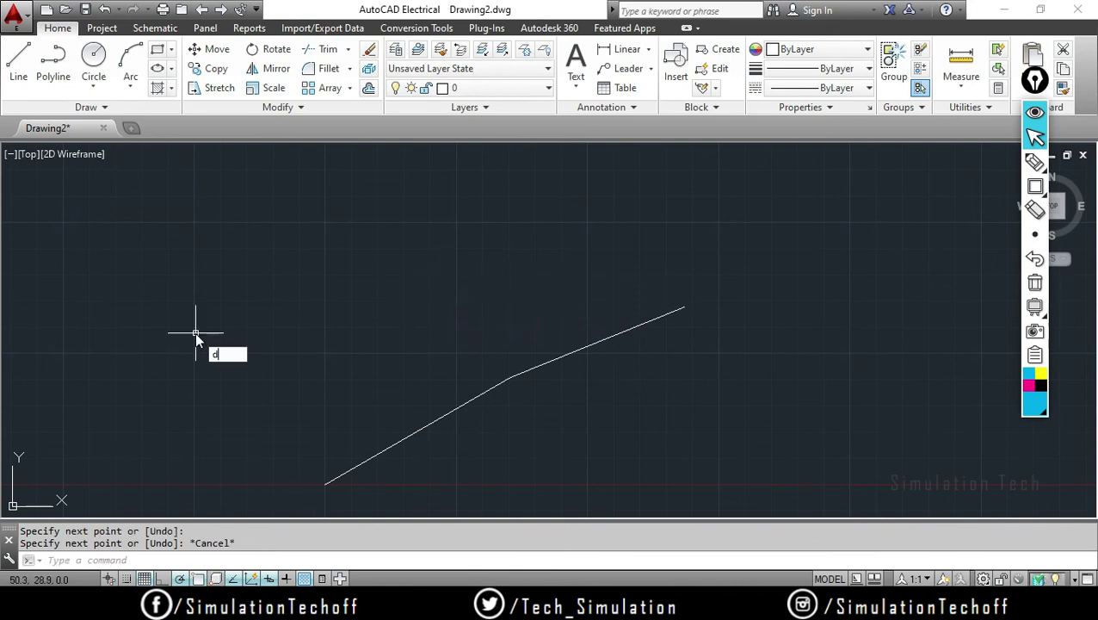
Review the polar tracking increment angle choices and the additional angle in the drafting settings
{"action": "type", "text": "ds"}
{"action": "key", "text": "Return"}
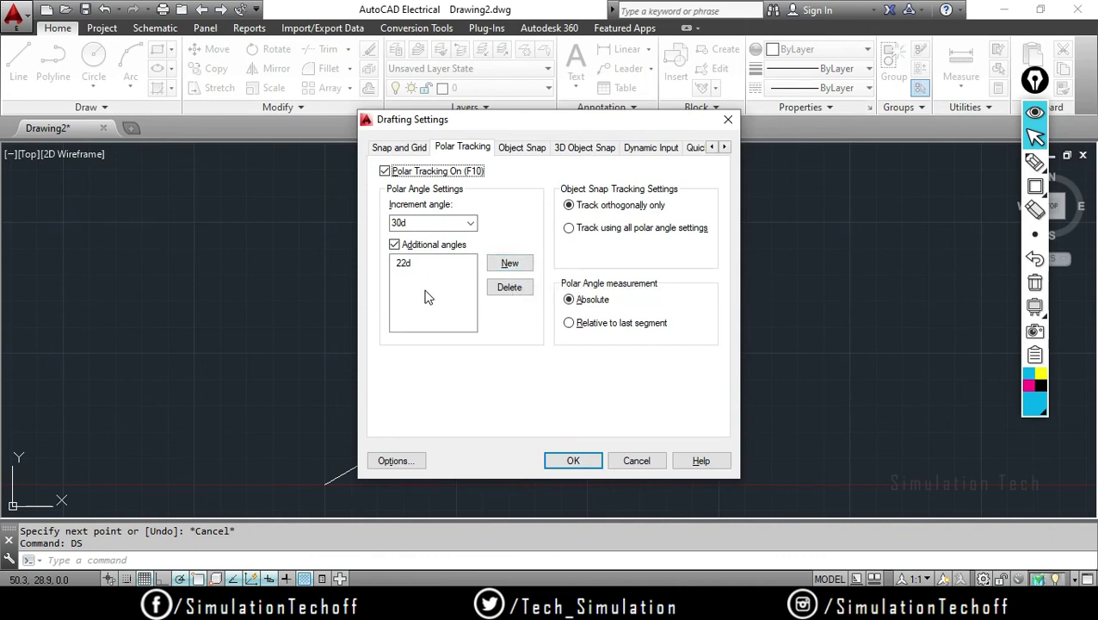
{"action": "left_click", "coordinate": [470, 225]}
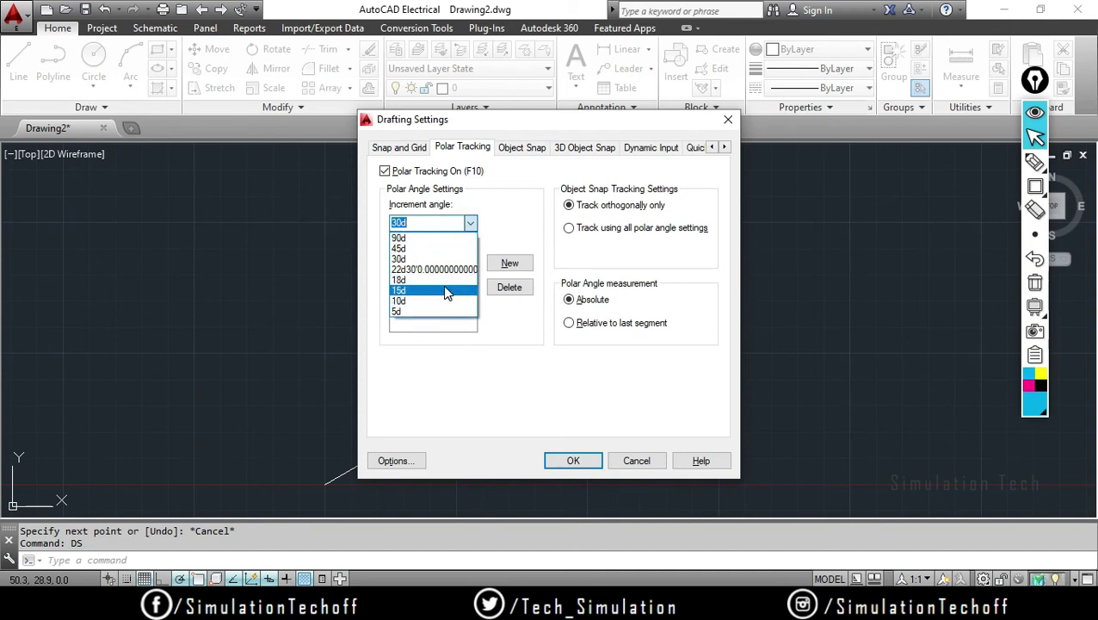
{"action": "left_click", "coordinate": [522, 360]}
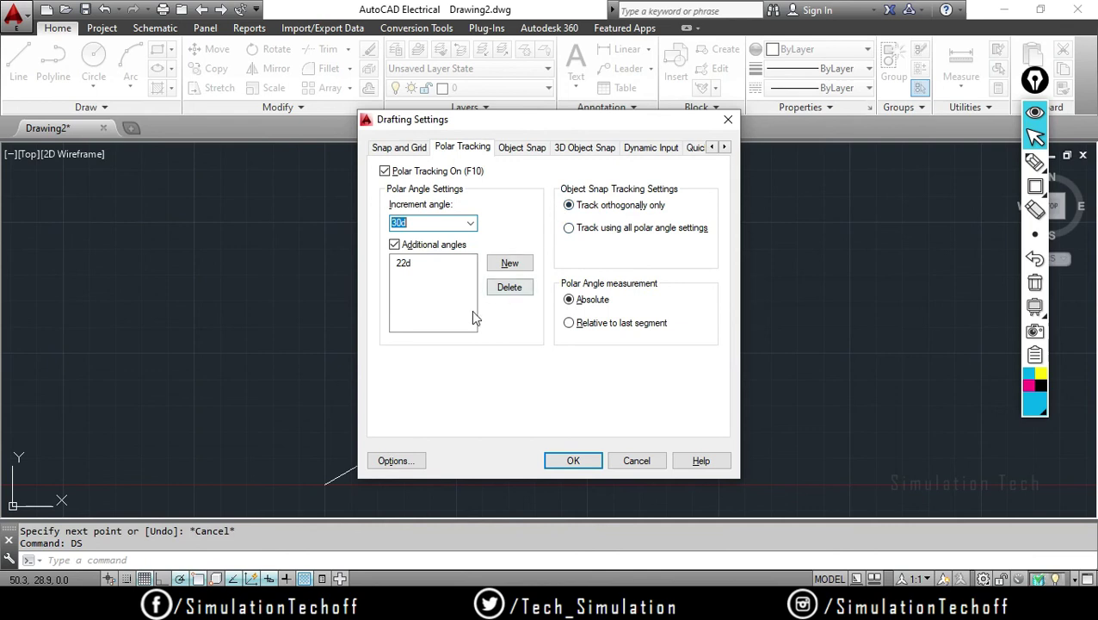
{"action": "left_click", "coordinate": [412, 266]}
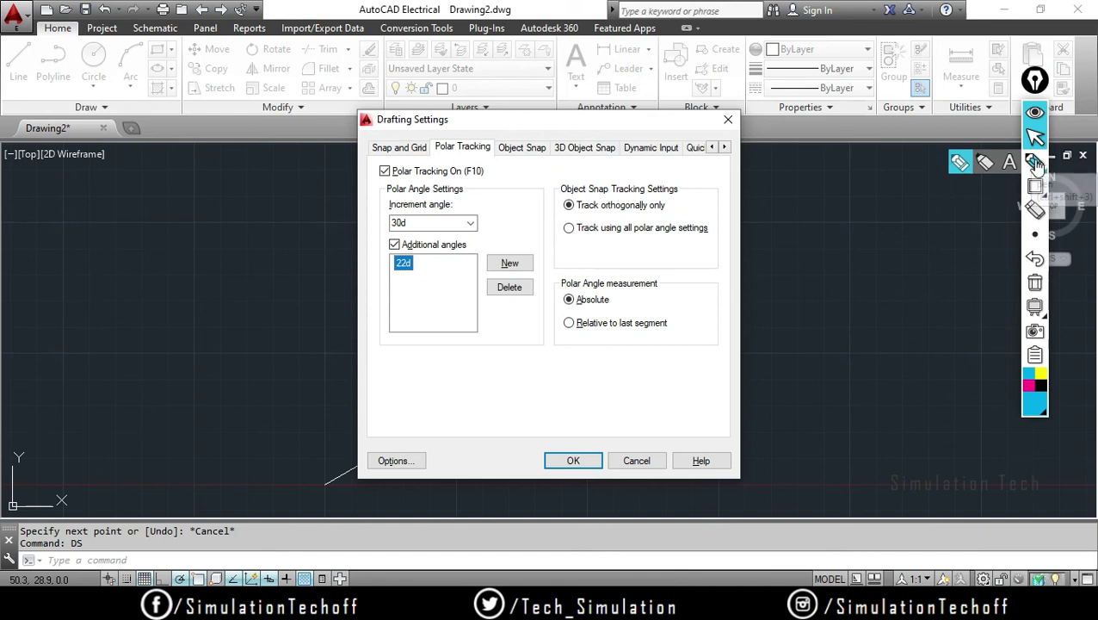
Draw crossing vertical and horizontal annotation lines beside the drafting settings with the screen annotation tool, and clear them
{"action": "mouse_move", "coordinate": [1038, 188]}
{"action": "left_click", "coordinate": [937, 186]}
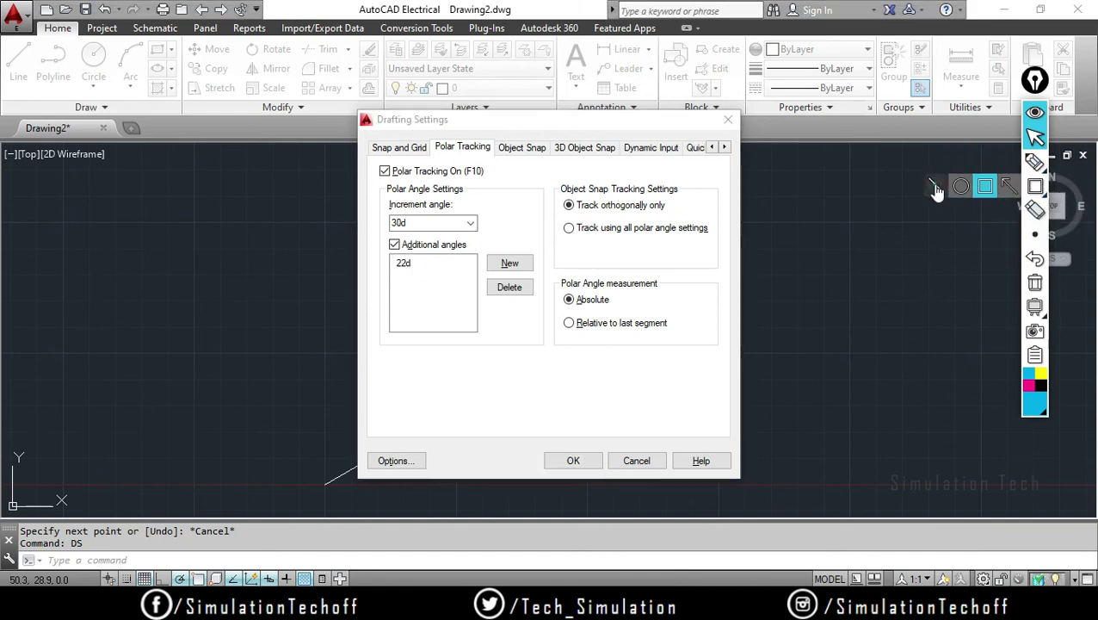
{"action": "left_click_drag", "start_coordinate": [932, 183], "coordinate": [936, 443]}
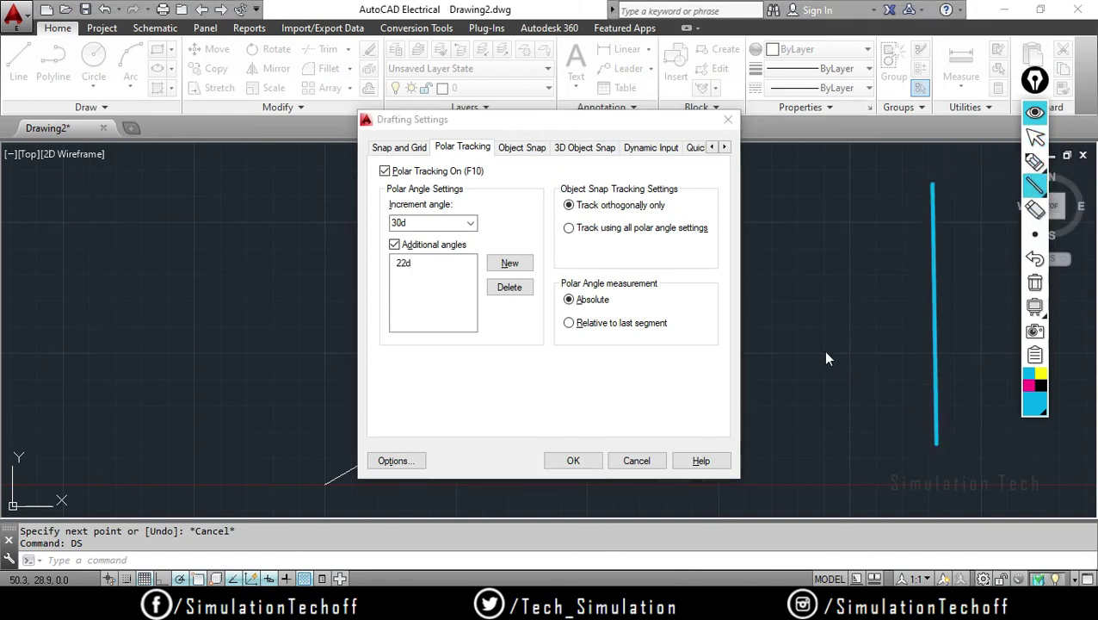
{"action": "left_click_drag", "start_coordinate": [777, 316], "coordinate": [1059, 320]}
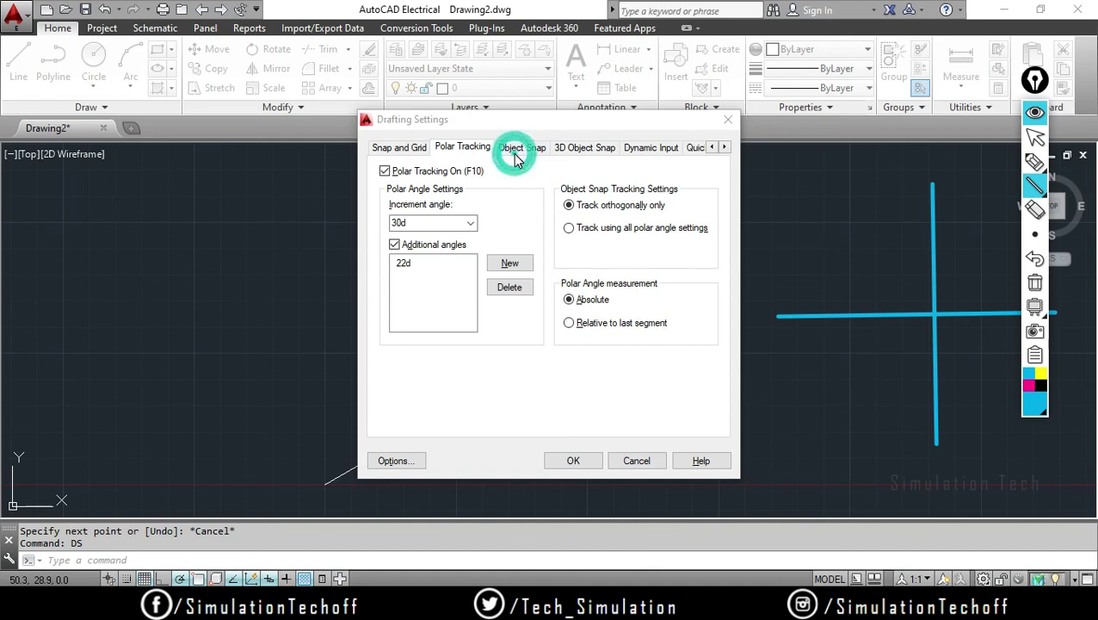
{"action": "left_click", "coordinate": [1034, 283]}
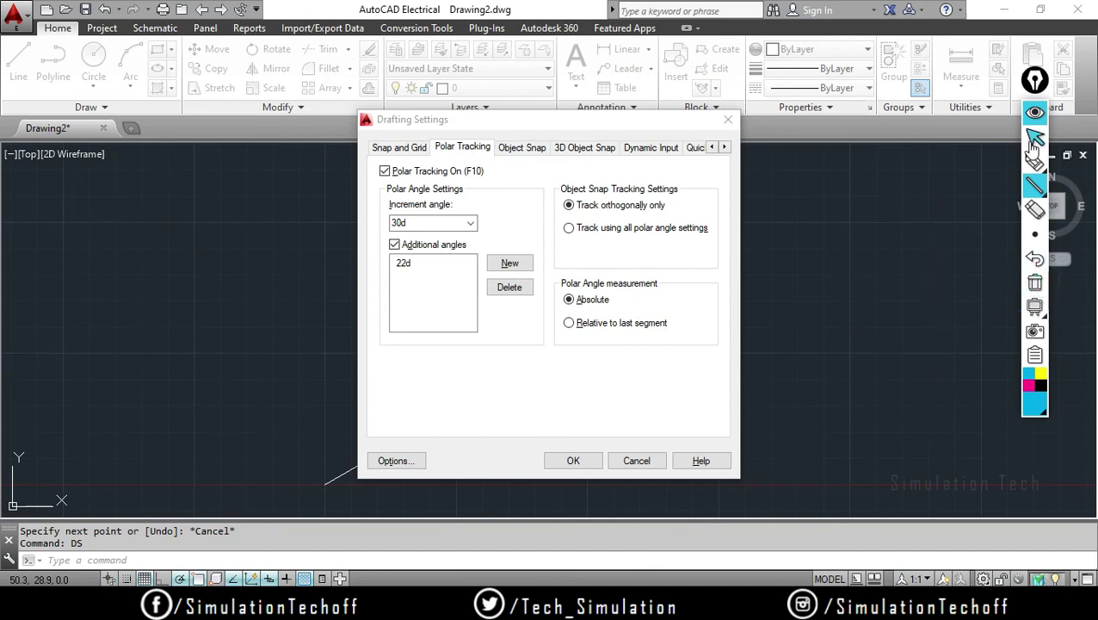
{"action": "left_click", "coordinate": [1035, 138]}
Select all 3D object snap modes in the drafting settings, review the object snap and dynamic input options, and apply
{"action": "left_click", "coordinate": [506, 149]}
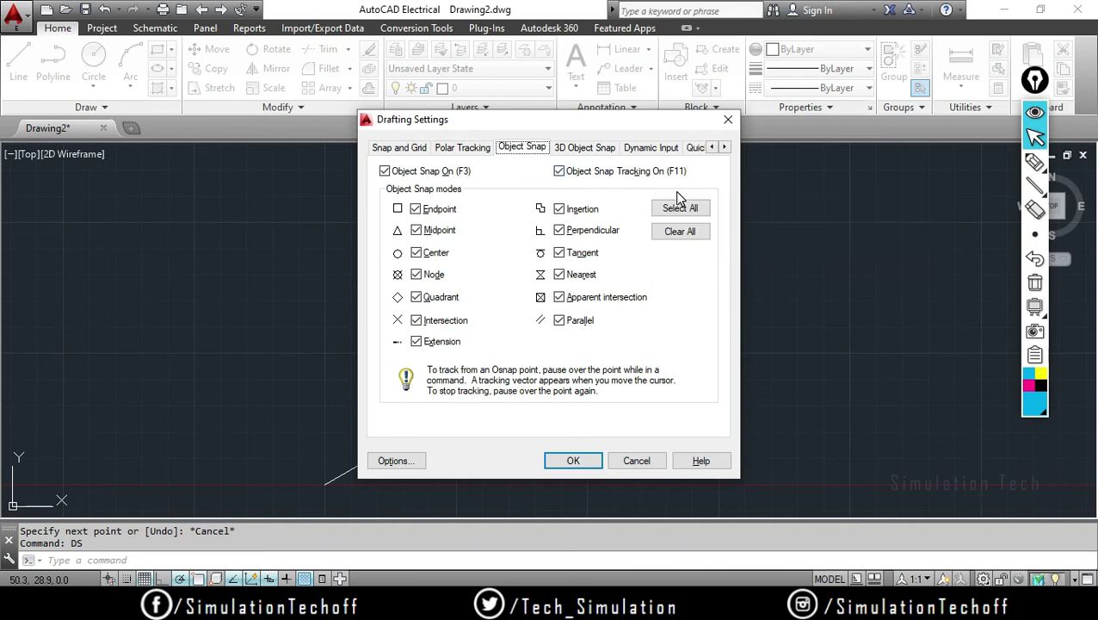
{"action": "left_click", "coordinate": [583, 149]}
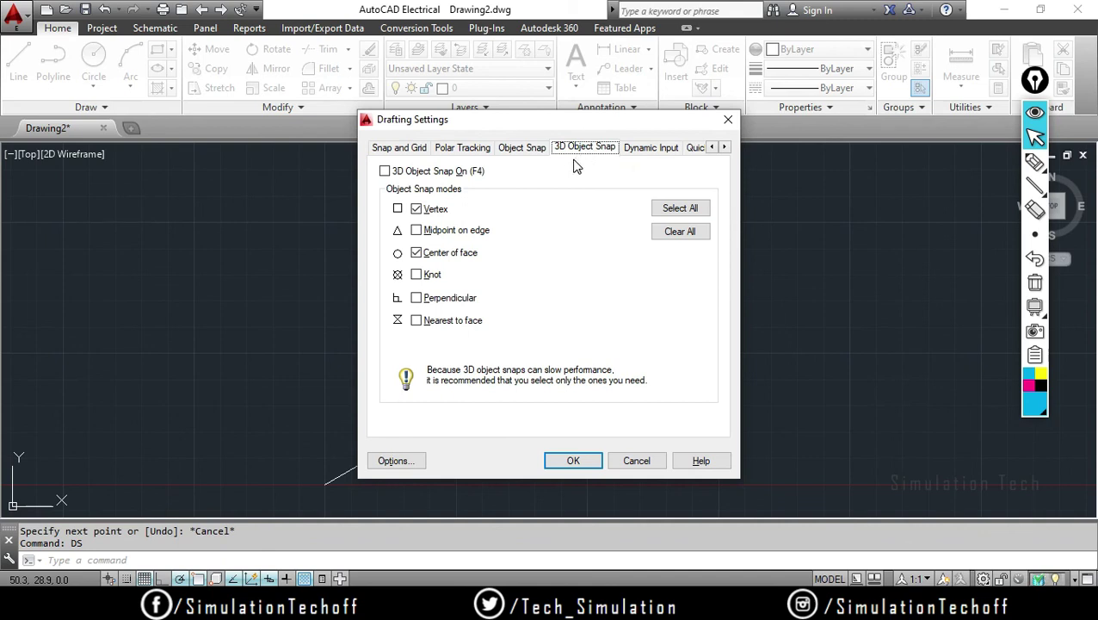
{"action": "left_click", "coordinate": [680, 210]}
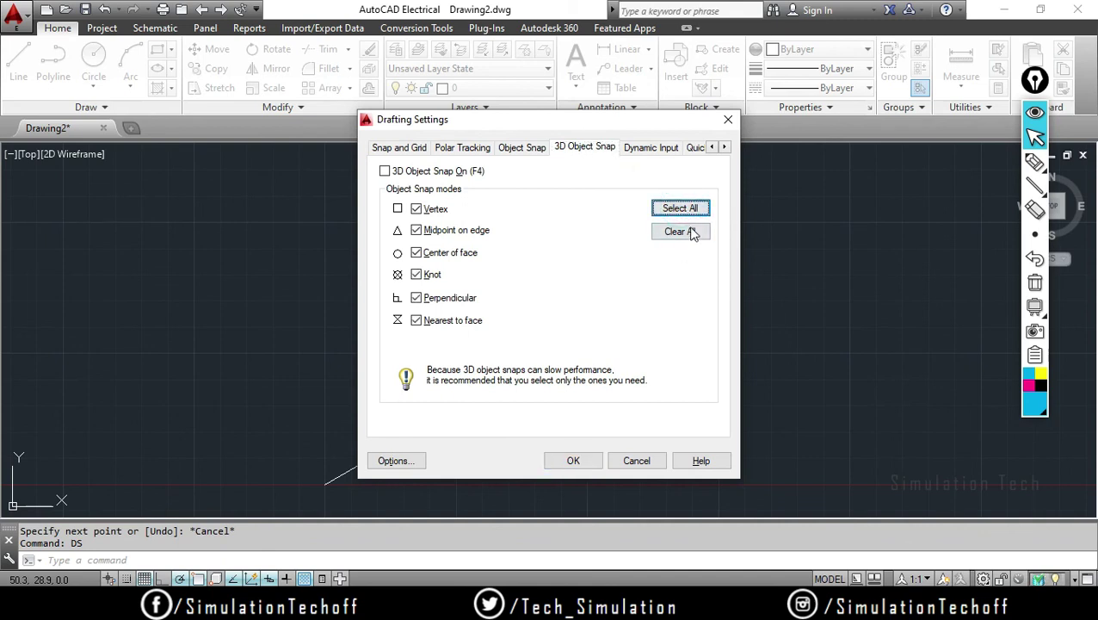
{"action": "left_click", "coordinate": [686, 234]}
{"action": "left_click", "coordinate": [682, 210]}
{"action": "left_click", "coordinate": [659, 151]}
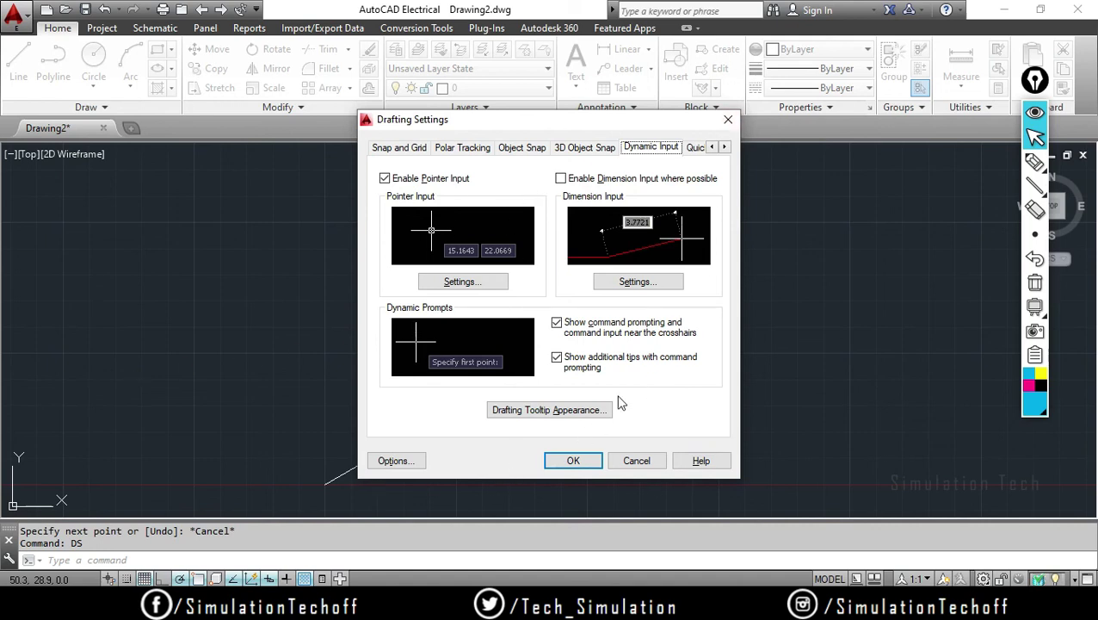
{"action": "left_click", "coordinate": [572, 461]}
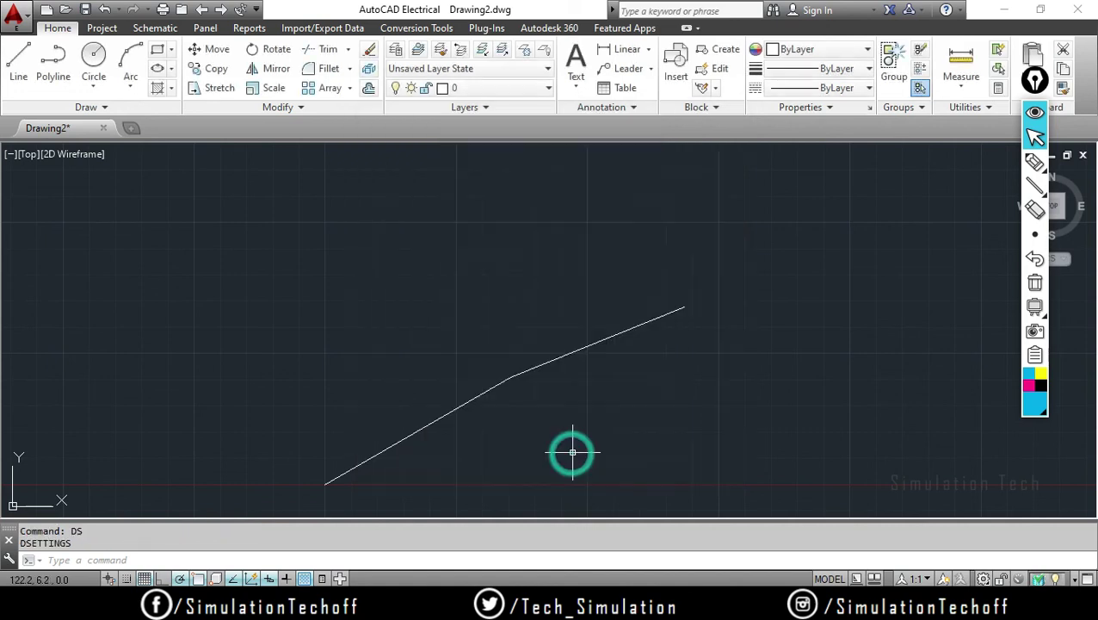
Erase both connected sloping lines from the drawing
{"action": "left_click", "coordinate": [224, 228]}
{"action": "left_click", "coordinate": [794, 514]}
{"action": "key", "text": "Delete"}
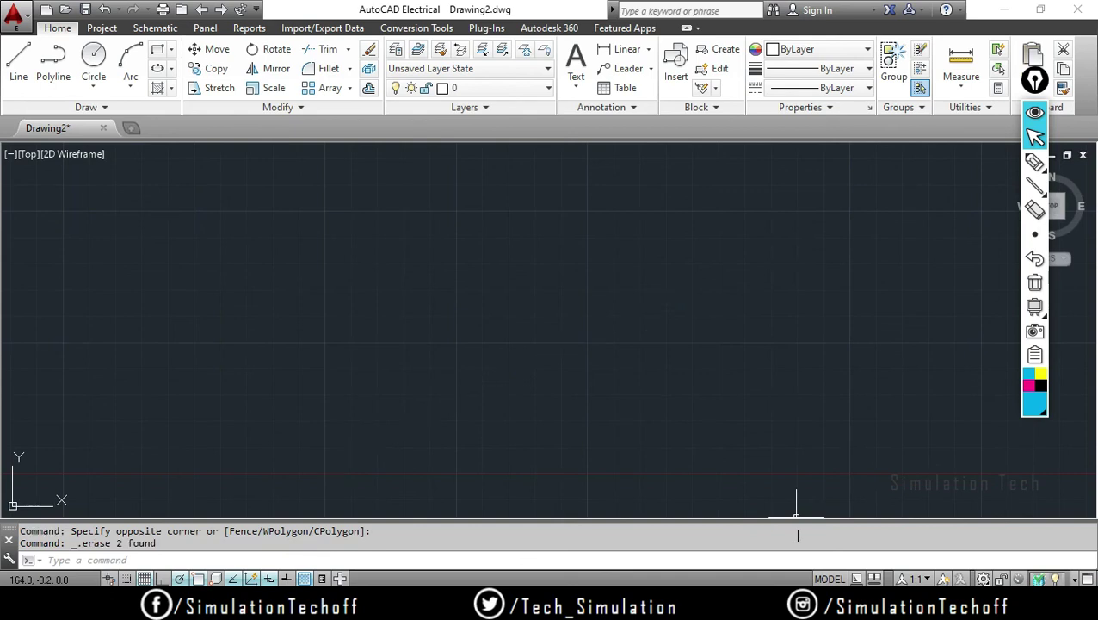